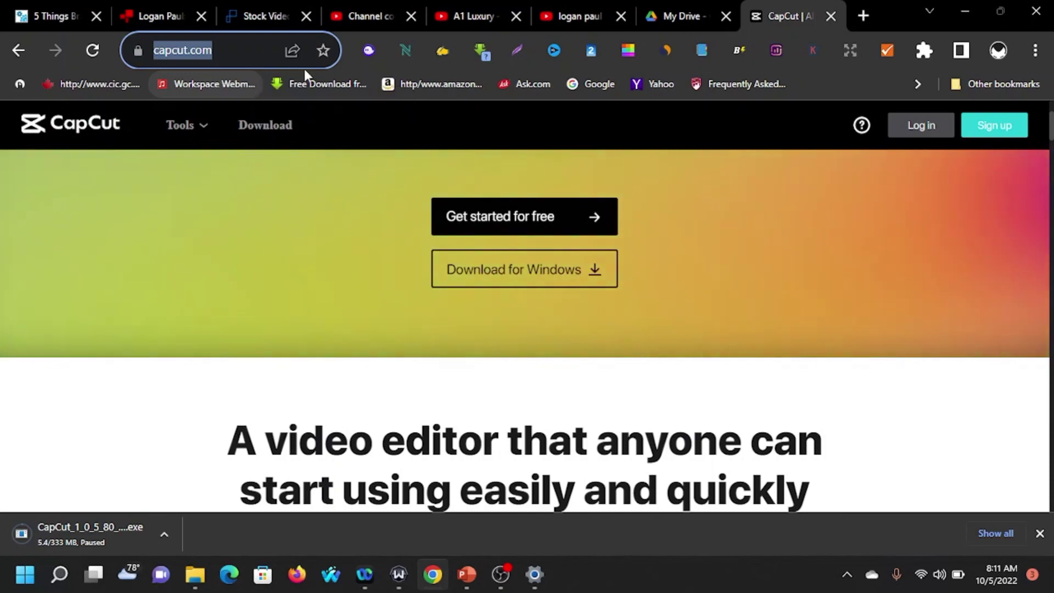
Step: Examine the CapCut homepage and its Download page for the available ways to get the editor
scroll(664, 270, "down", 5)
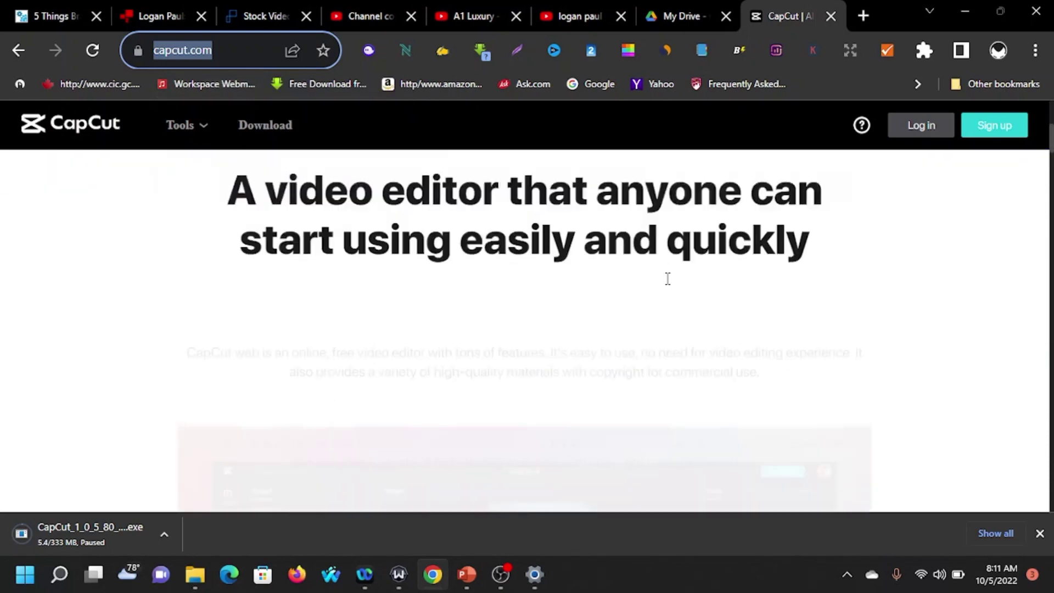
scroll(666, 277, "up", 6)
scroll(668, 279, "up", 2)
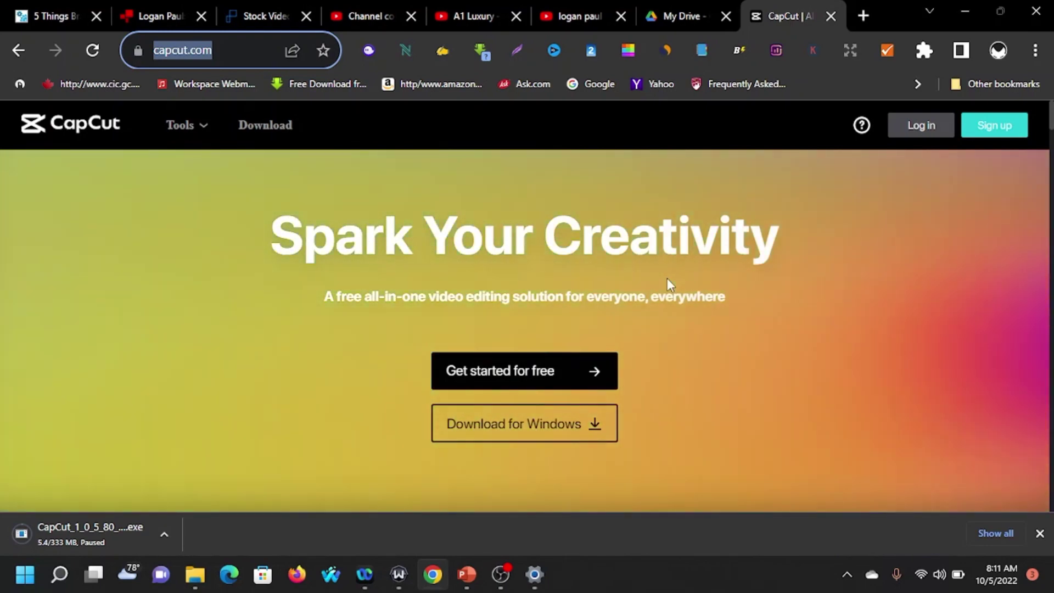
scroll(666, 279, "down", 8)
scroll(667, 296, "down", 6)
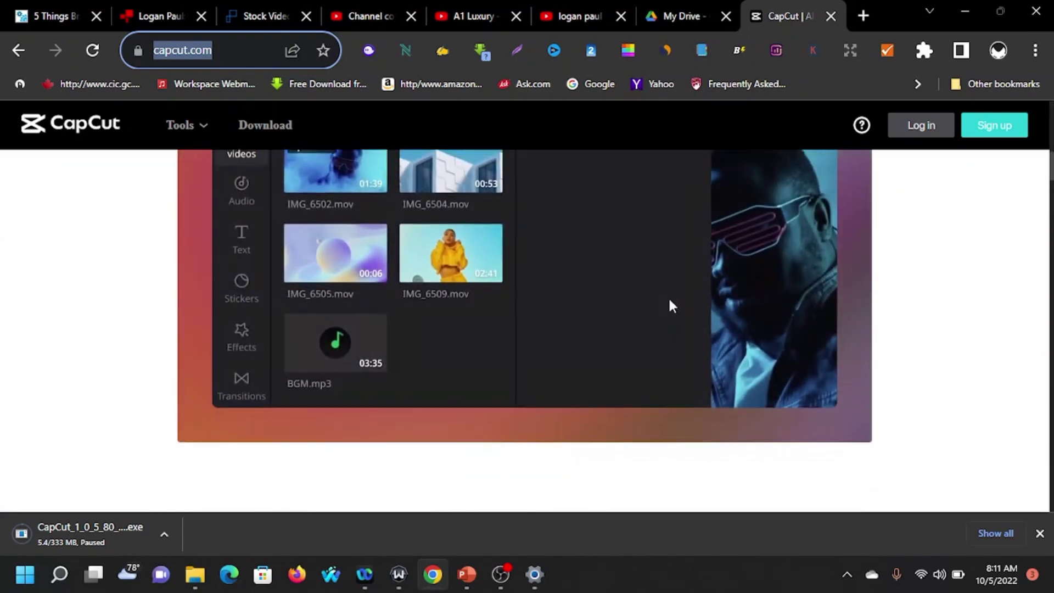
scroll(432, 248, "up", 14)
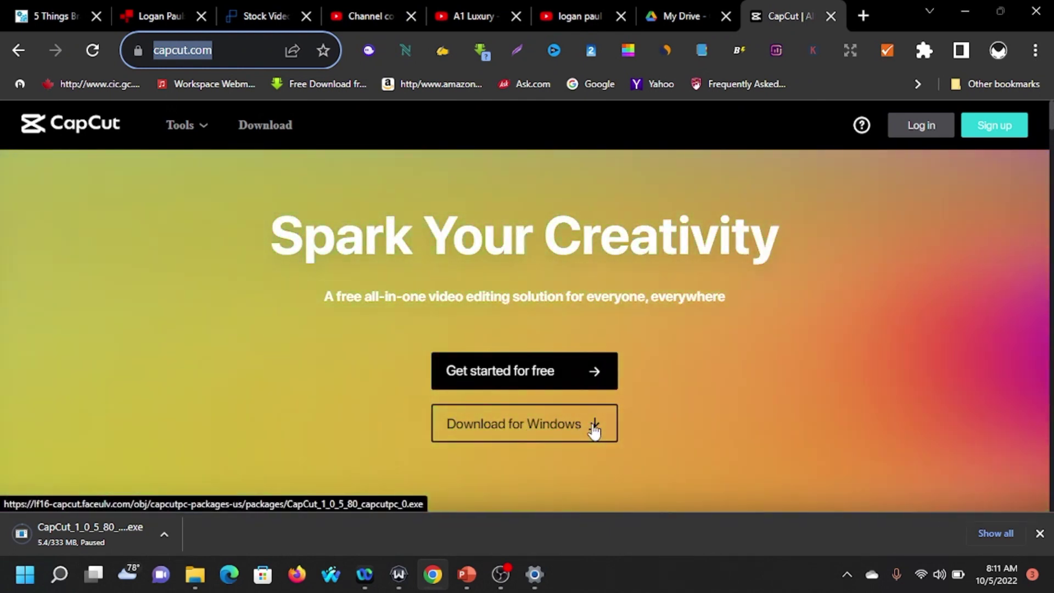
left_click(264, 126)
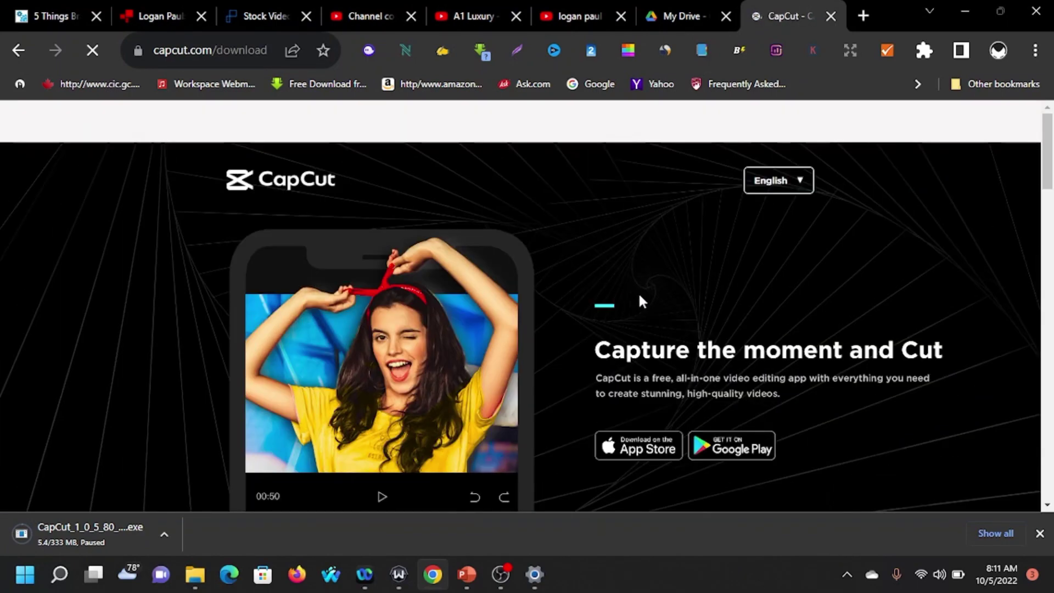
scroll(639, 299, "down", 3)
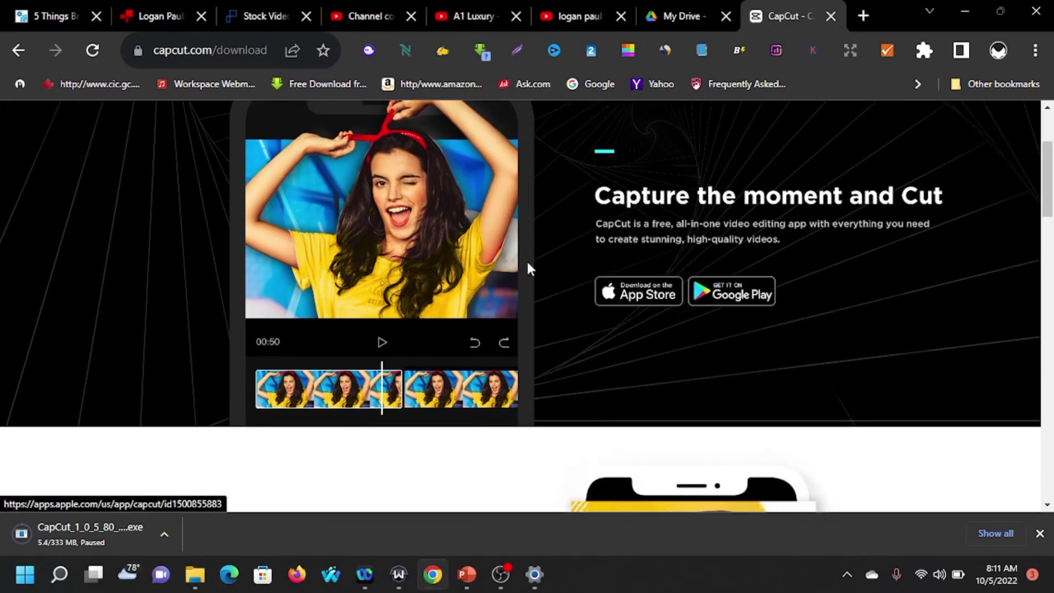
scroll(484, 277, "up", 3)
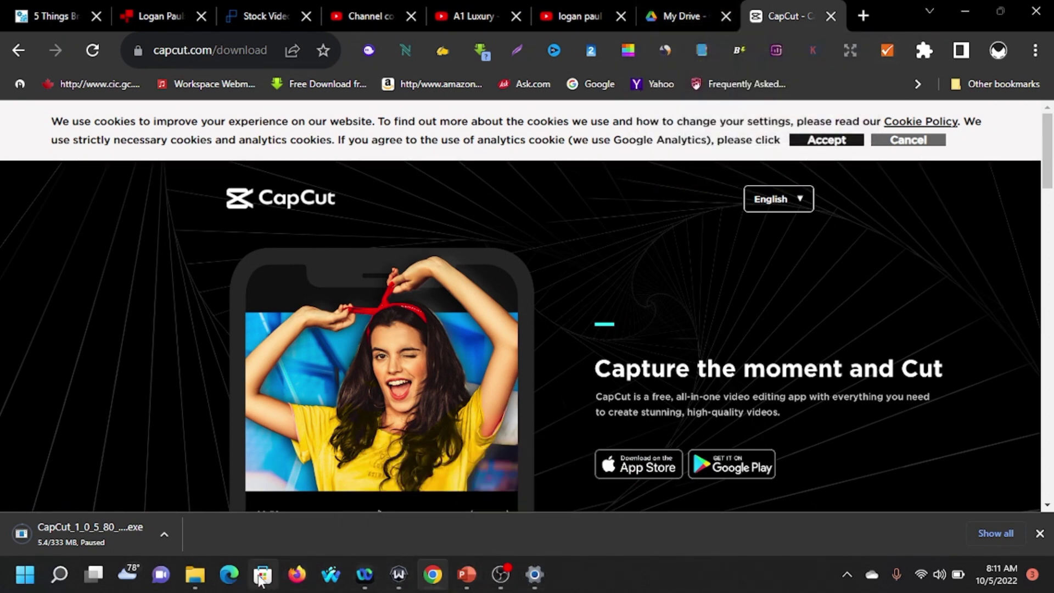
Step: Run the CapCut_1_0_5_80_capcutpc_0 installer from the Downloads folder, accept the licence agreement and privacy policy, and start the installation
left_click(200, 582)
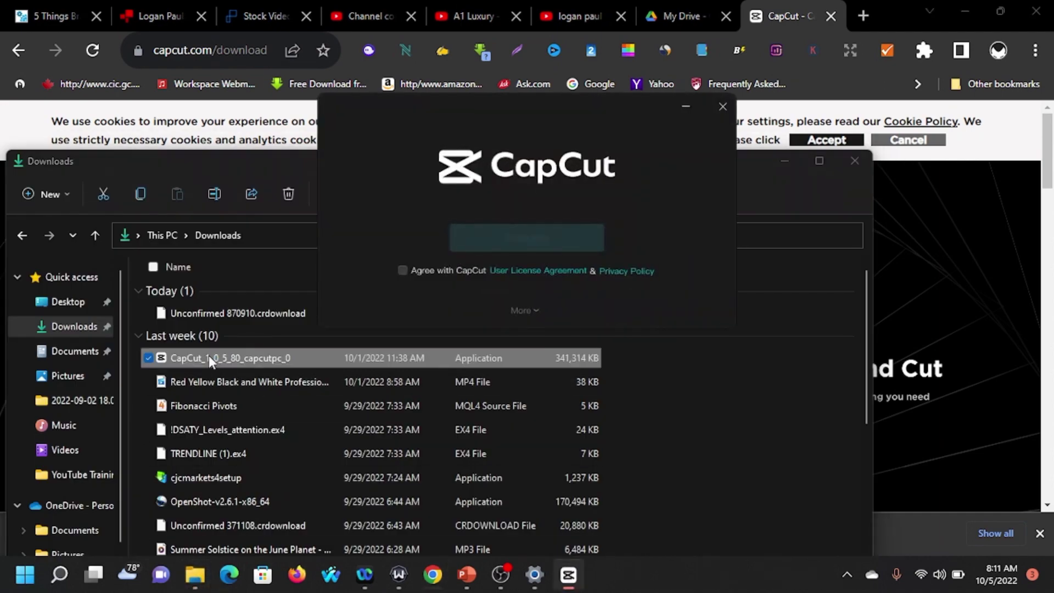
left_click(403, 270)
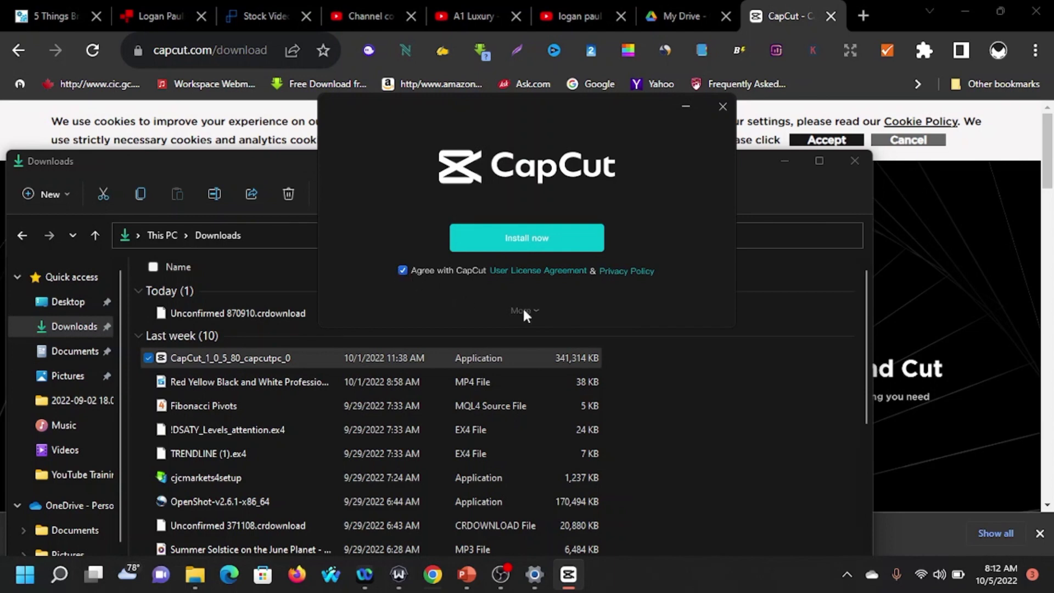
left_click(530, 245)
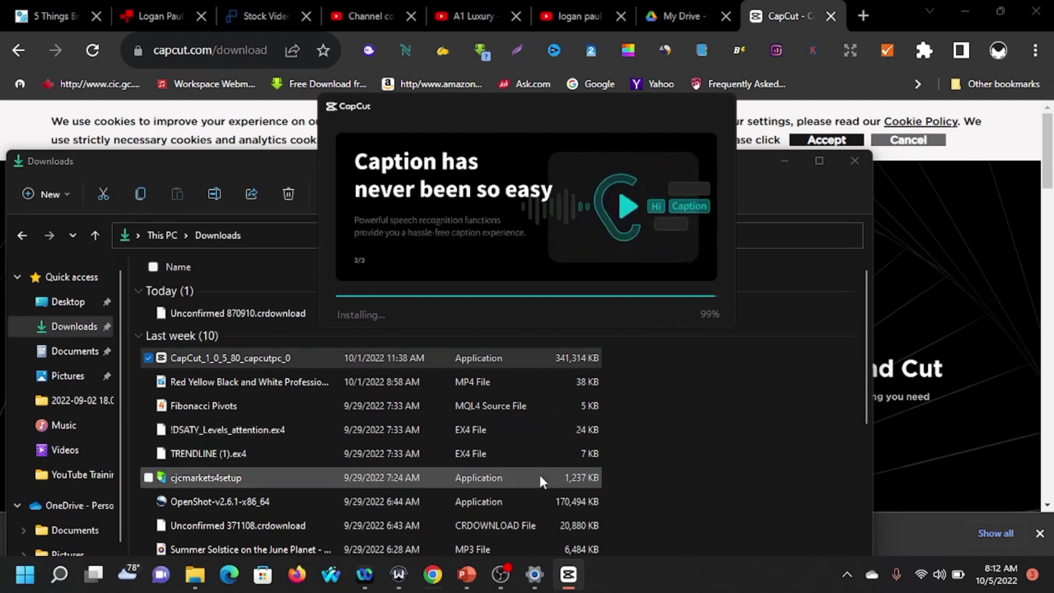
left_click(534, 574)
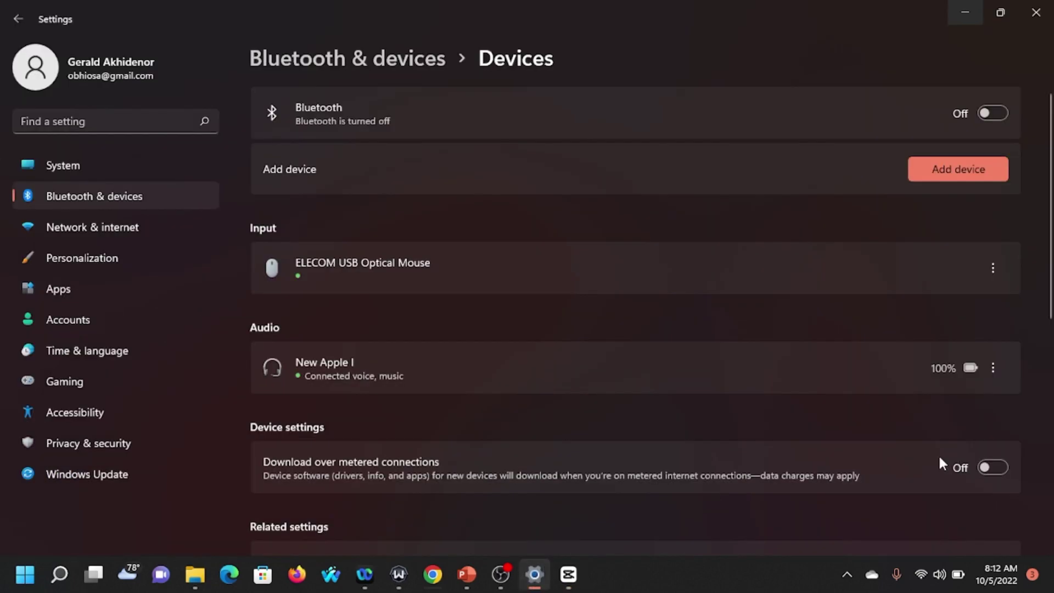
left_click(533, 578)
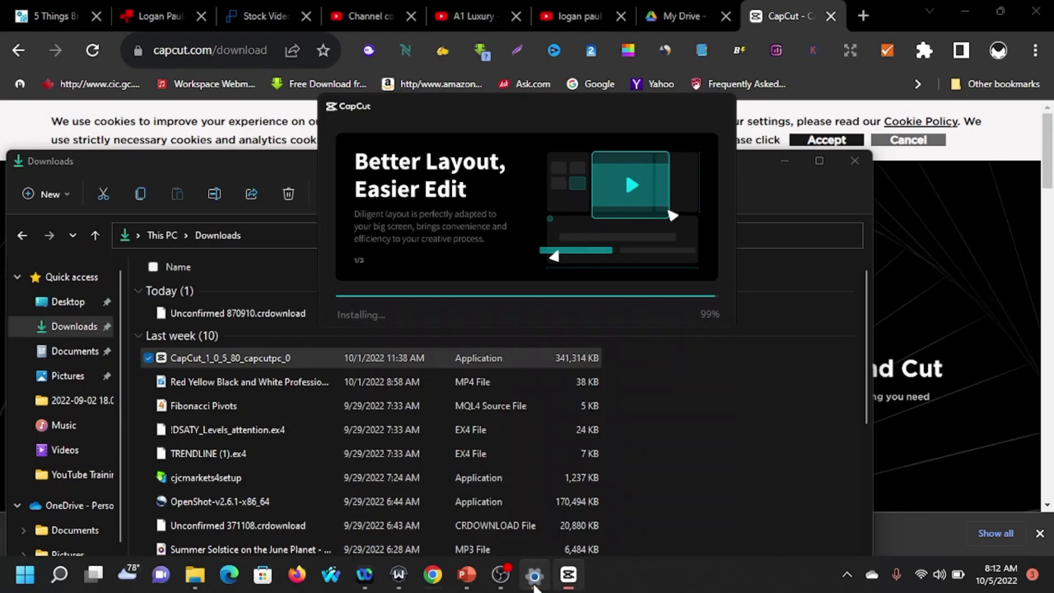
left_click(506, 578)
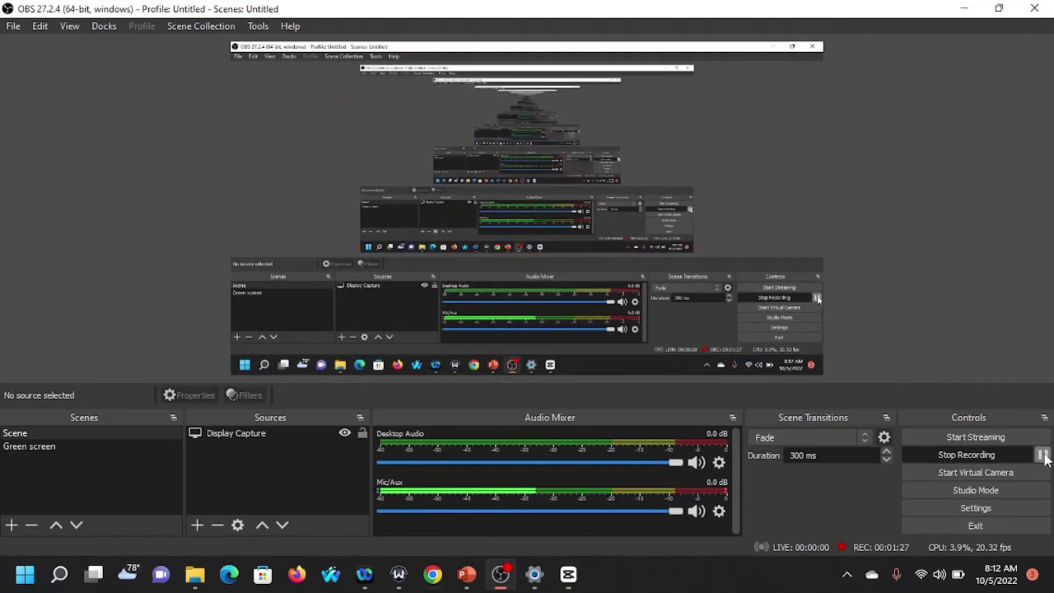
left_click(964, 8)
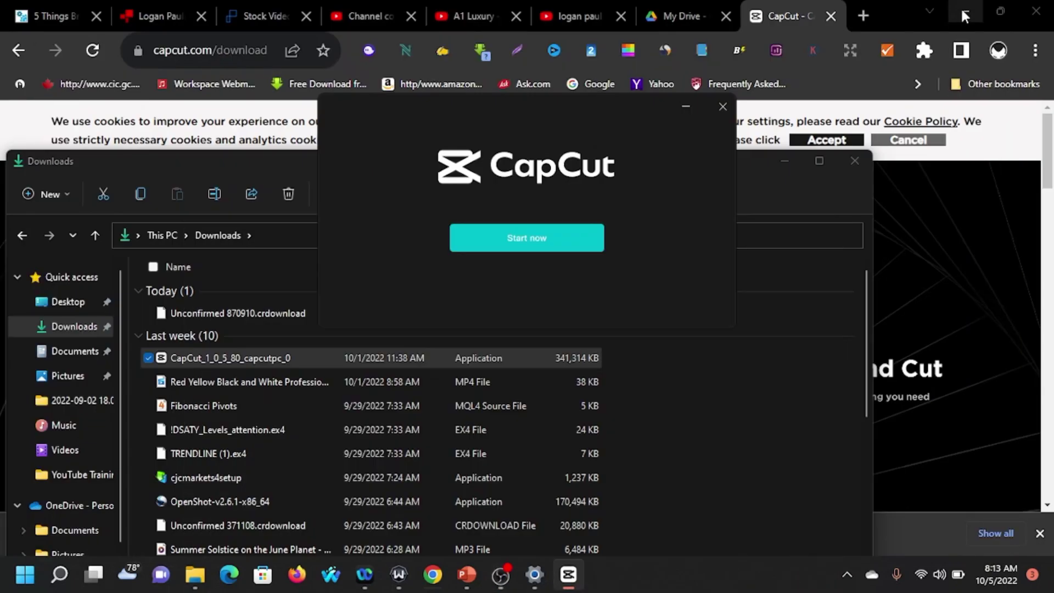
Step: Launch the newly installed CapCut and confirm its environment test
left_click(521, 239)
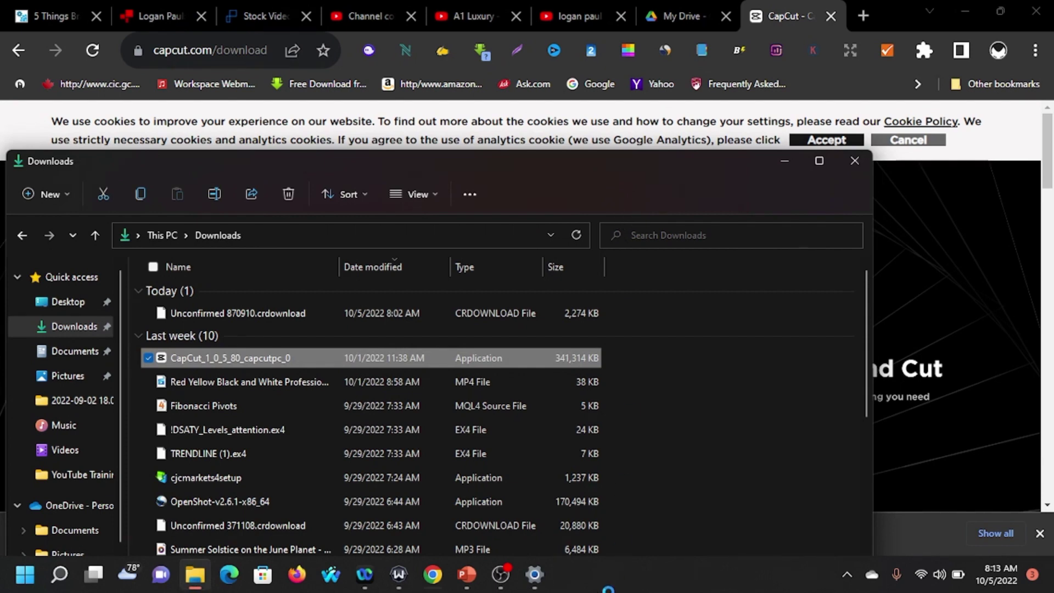
mouse_move(525, 587)
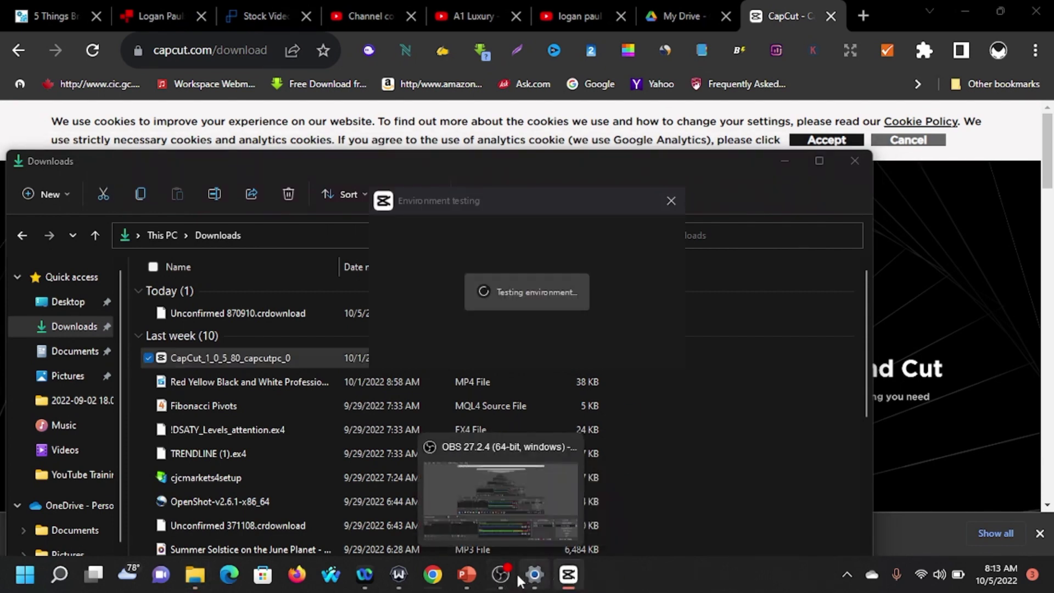
left_click(499, 582)
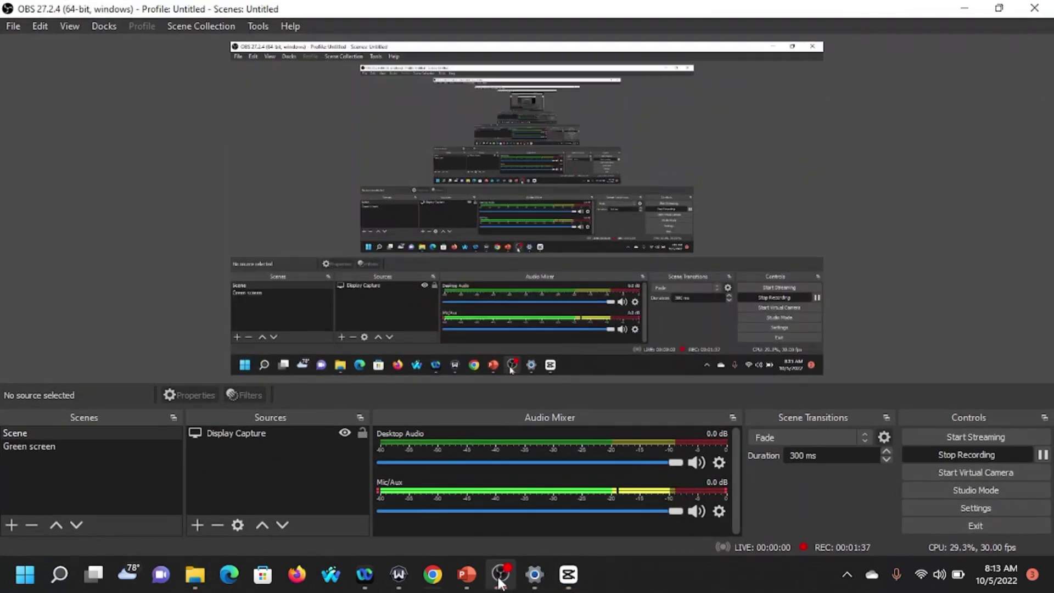
left_click(1042, 460)
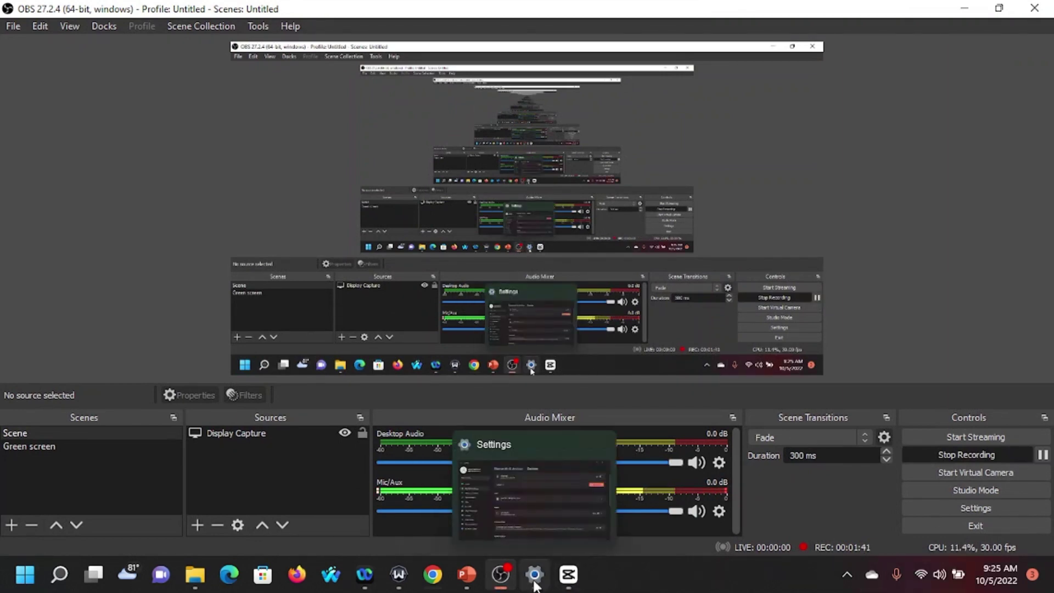
left_click(568, 574)
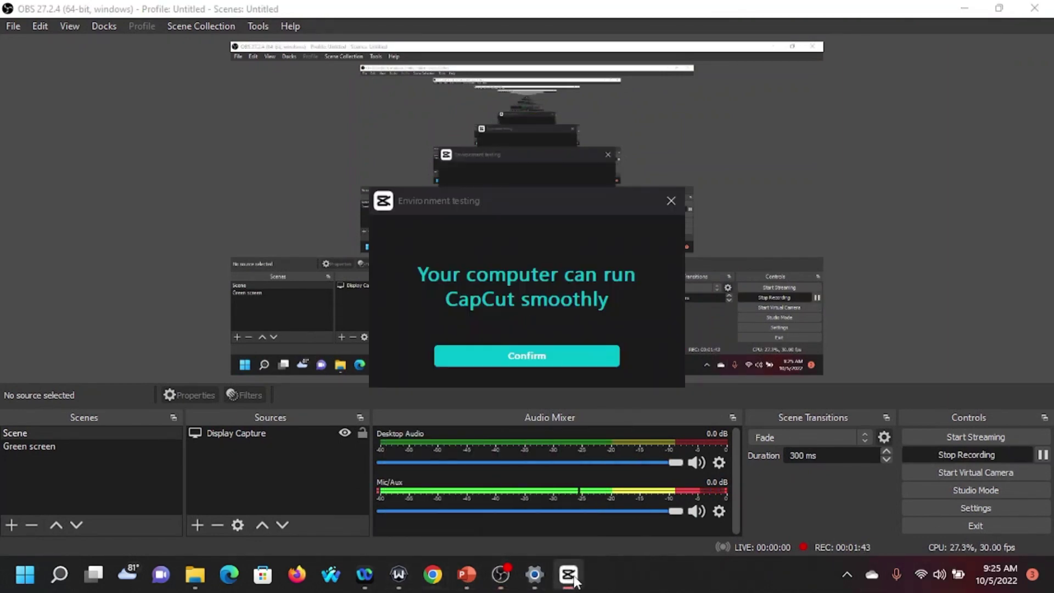
left_click(569, 357)
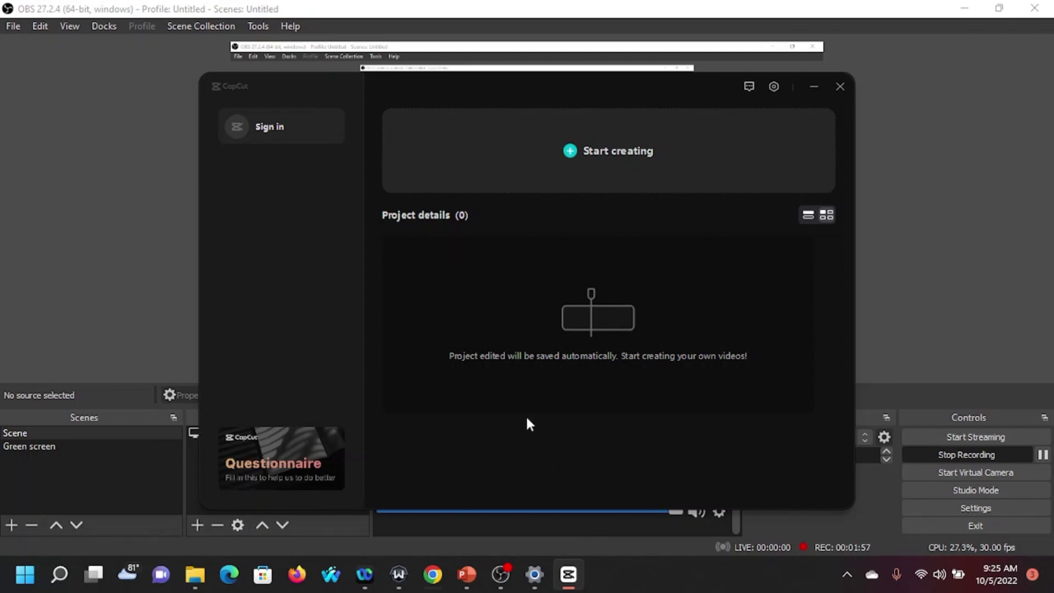
left_click(1042, 455)
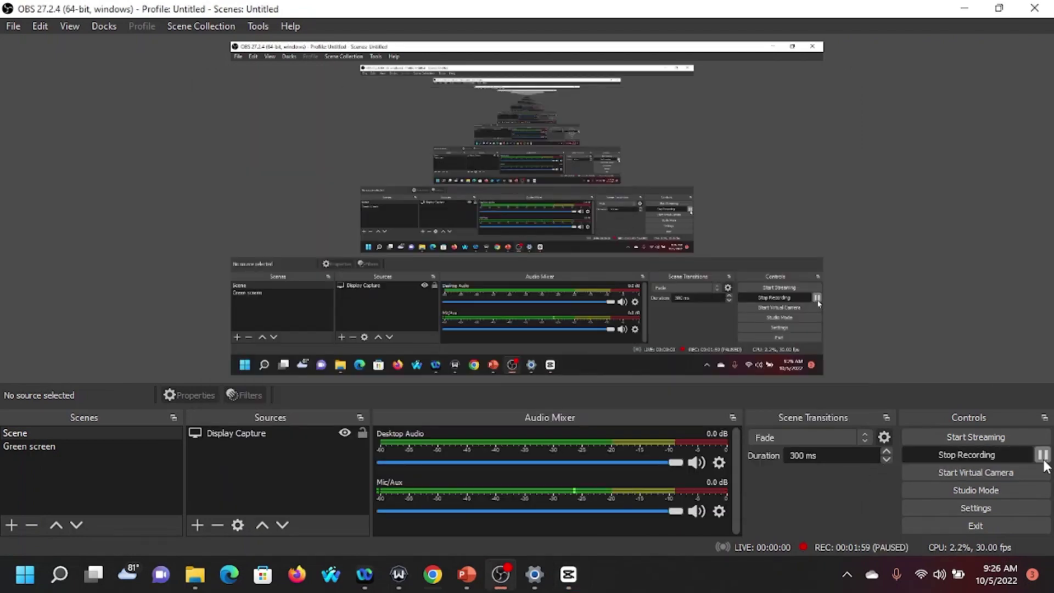
left_click(964, 8)
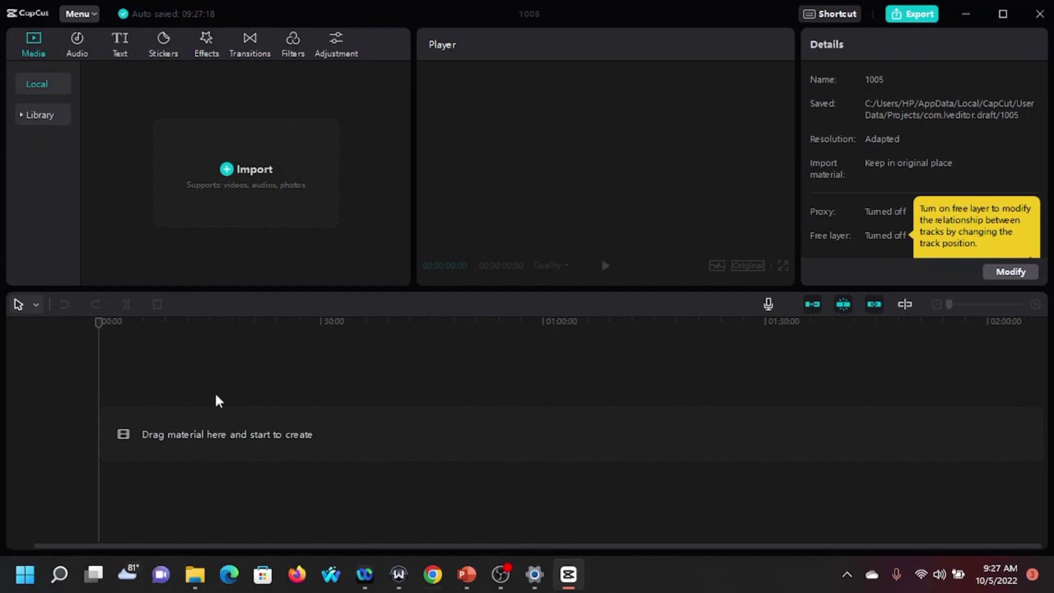
Step: Import the image Youtube Growth hacking 2 from Downloads, place it at the start of the timeline, and play it through
left_click(229, 173)
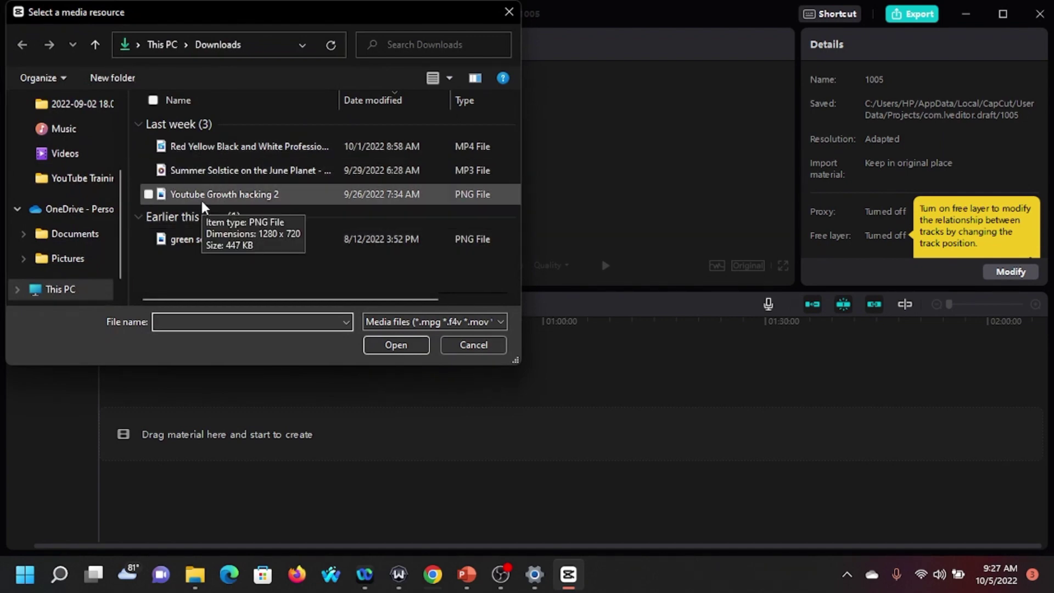
double_click(202, 200)
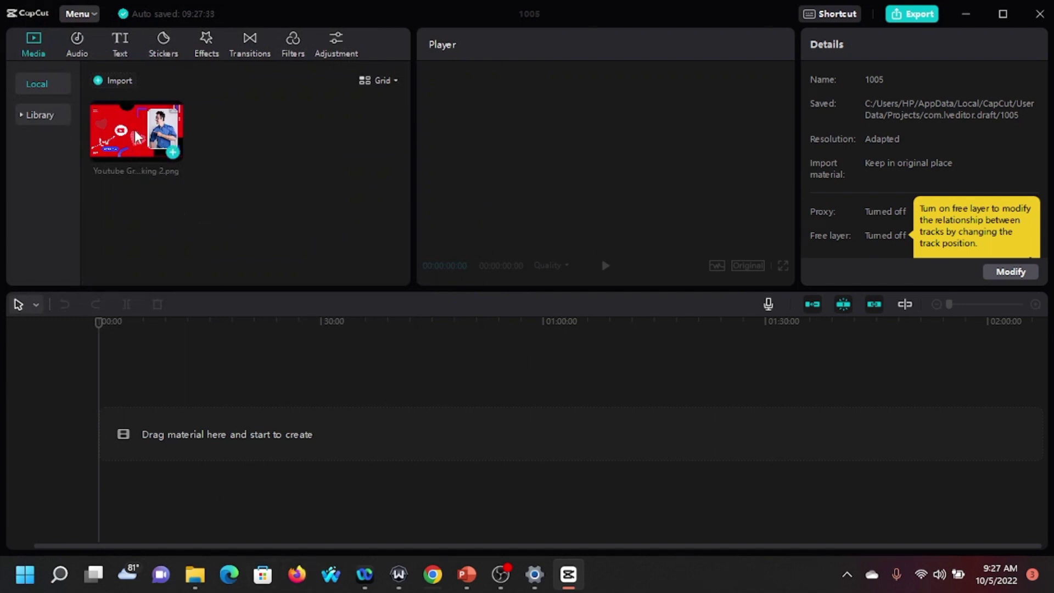
left_click_drag(137, 144, 118, 438)
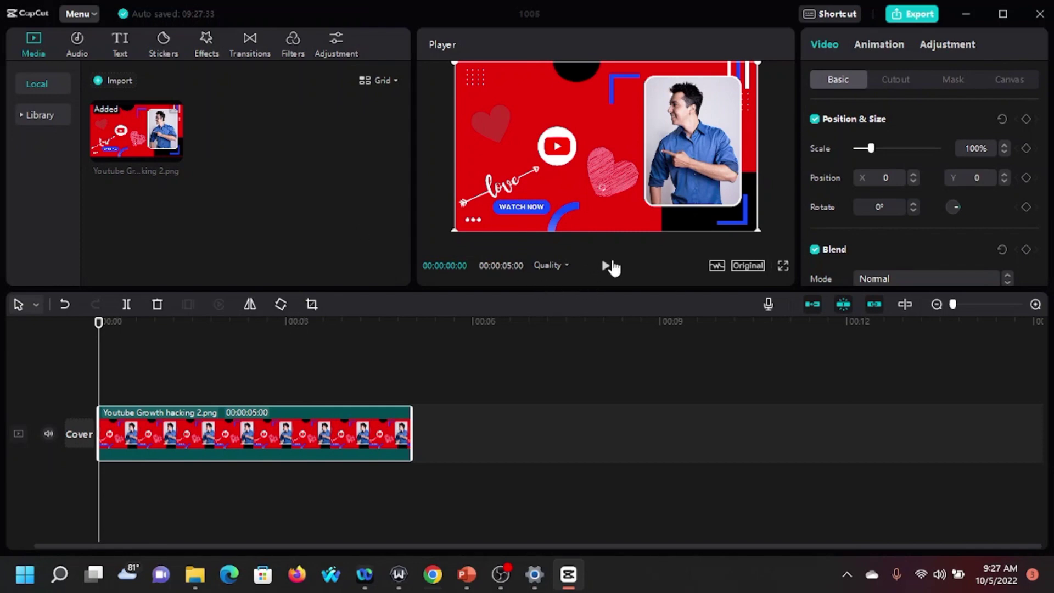
left_click(606, 266)
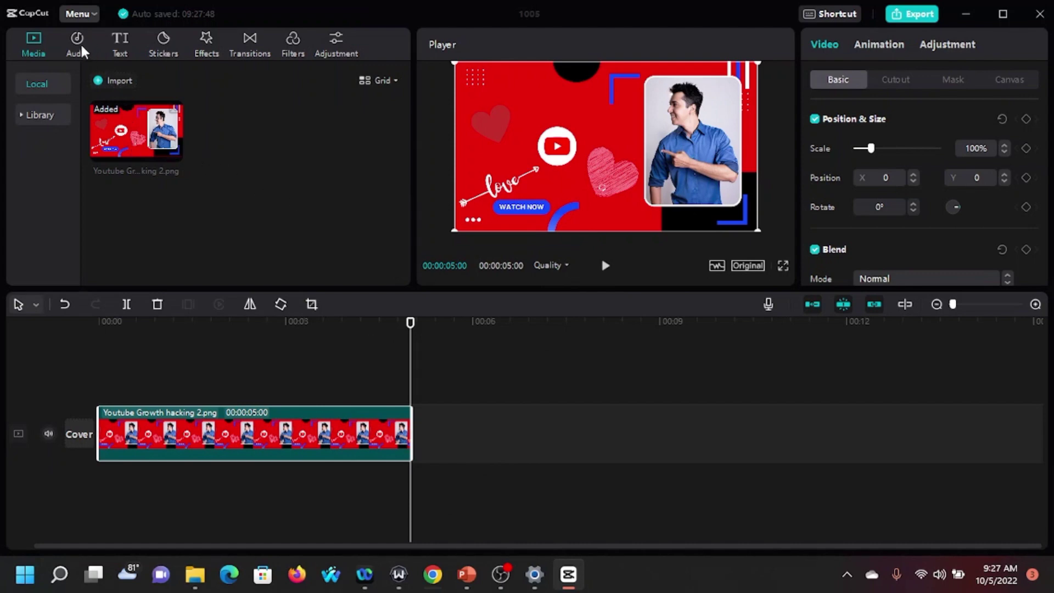
Step: Try to import the MP4 "Red Yellow Black and White Professional Fun-haver YouTube Channel Logo" through the media file dialog
left_click(102, 82)
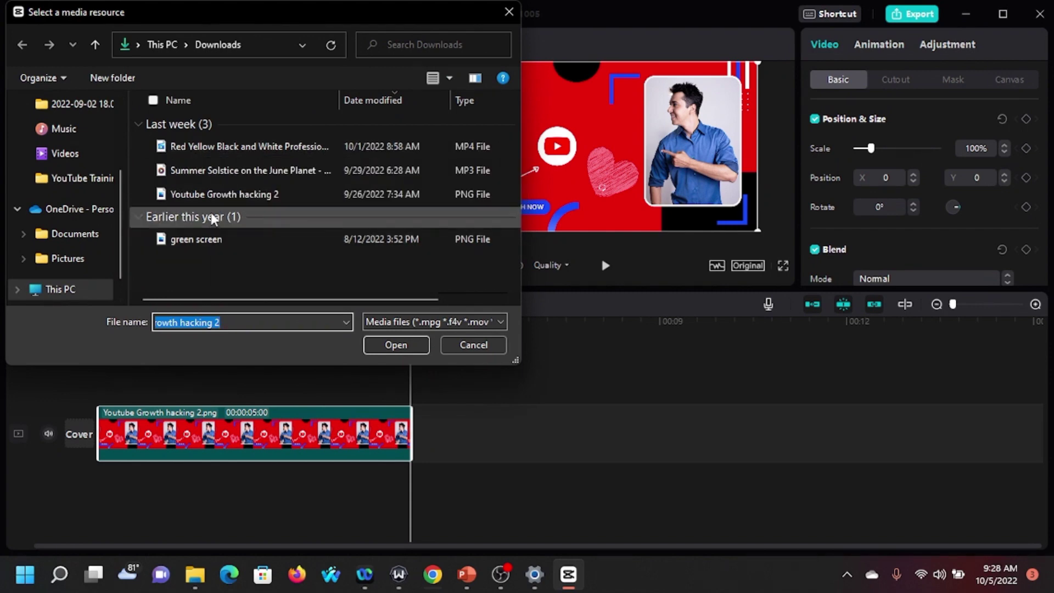
double_click(204, 146)
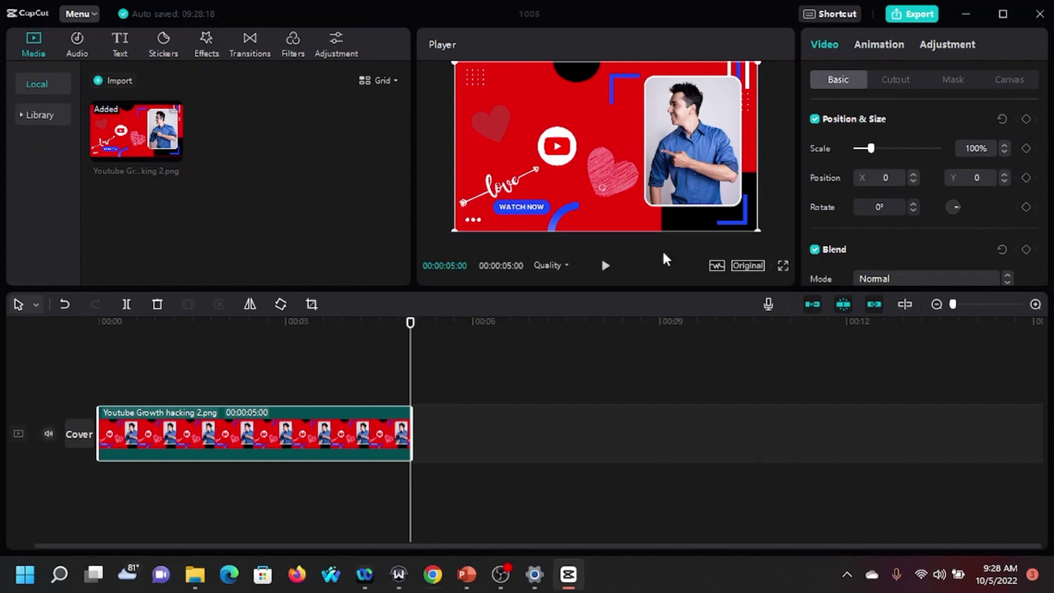
Step: Arrange the CapCut and Downloads windows so both show, and try to transfer the channel logo MP4 directly from the folder into the project media
left_click(1002, 13)
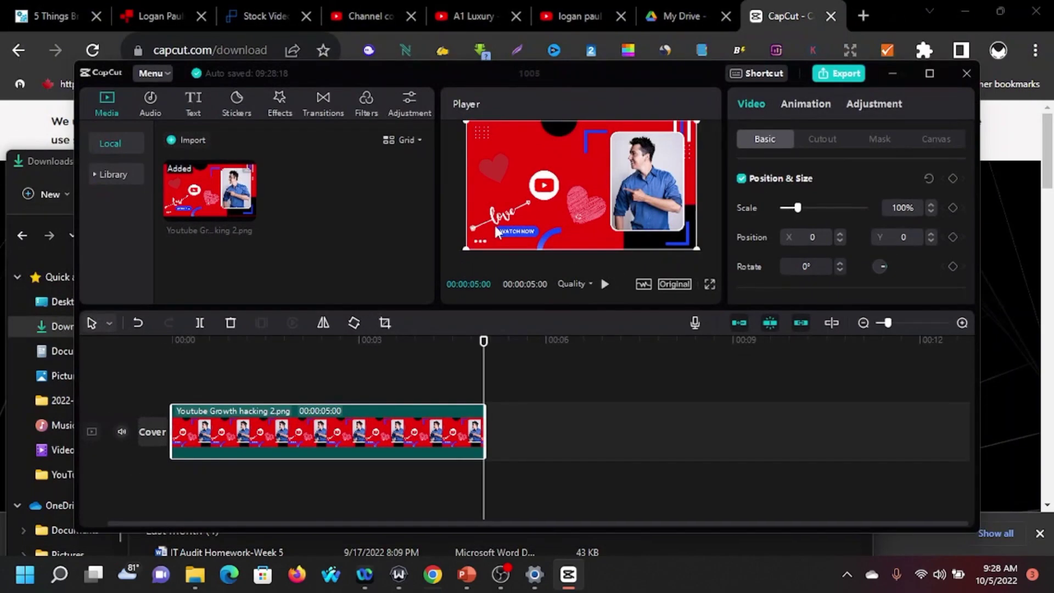
left_click_drag(370, 82, 614, 64)
left_click(193, 575)
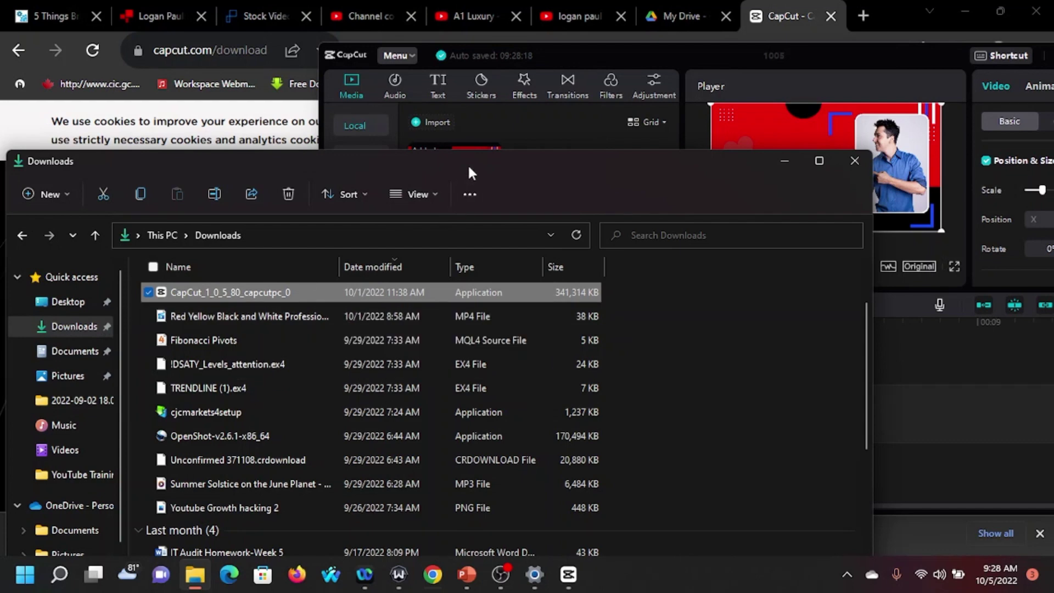
left_click_drag(482, 160, 518, 236)
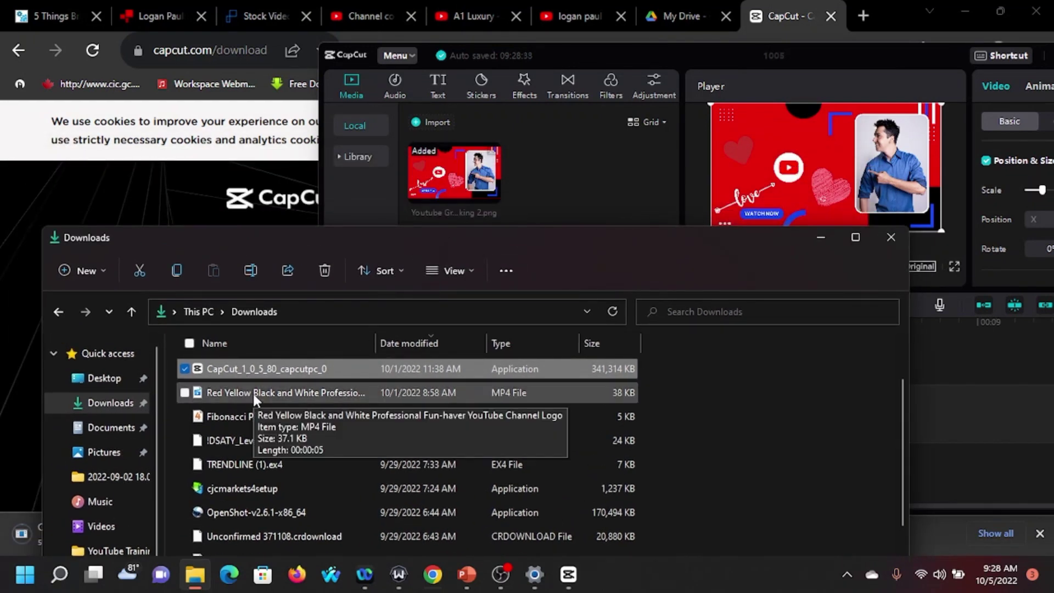
left_click_drag(252, 393, 536, 142)
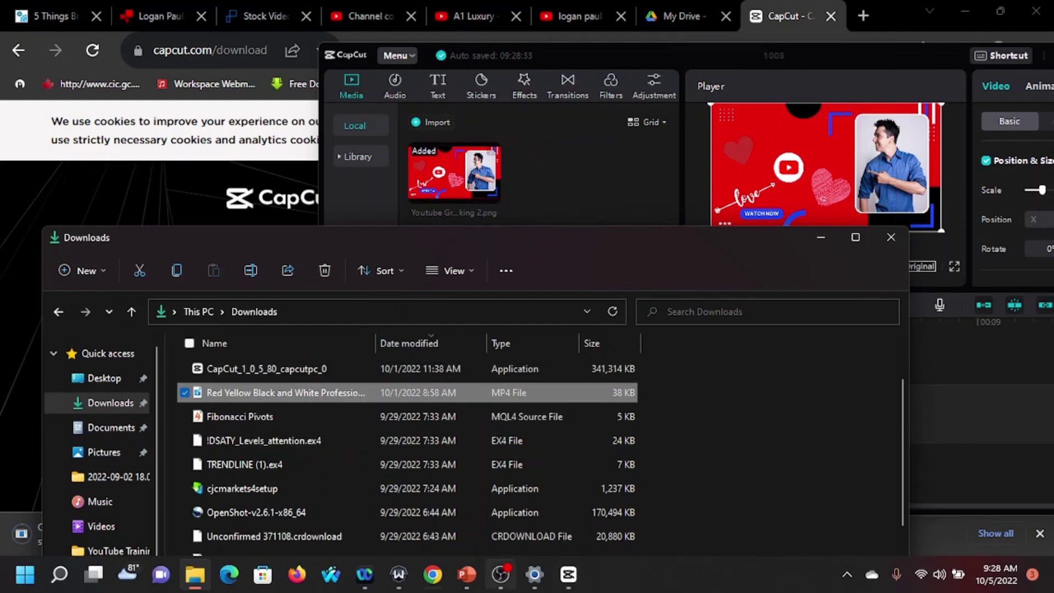
mouse_move(467, 585)
left_click(496, 585)
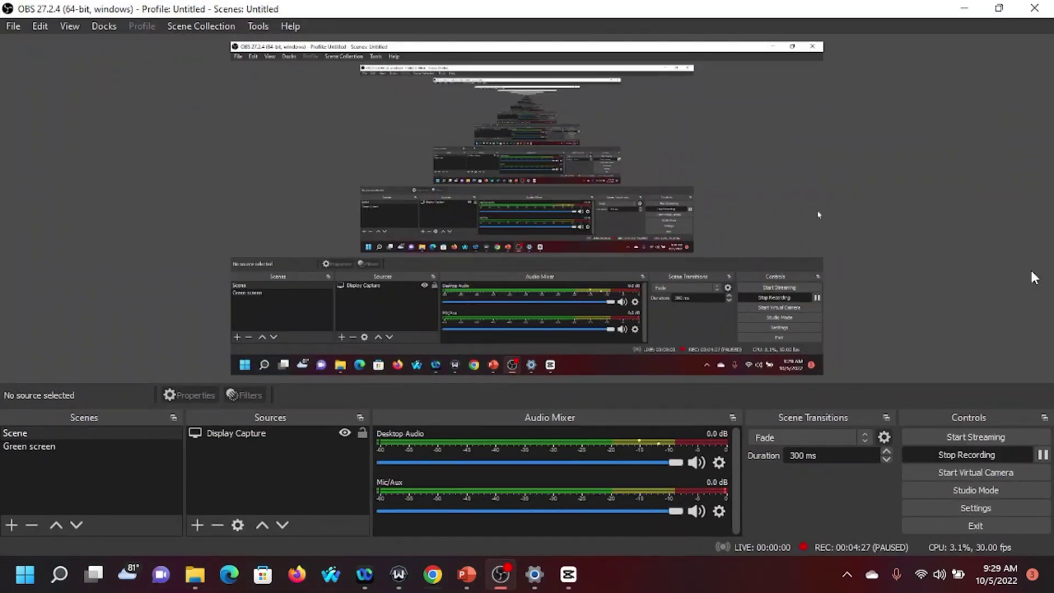
left_click(964, 8)
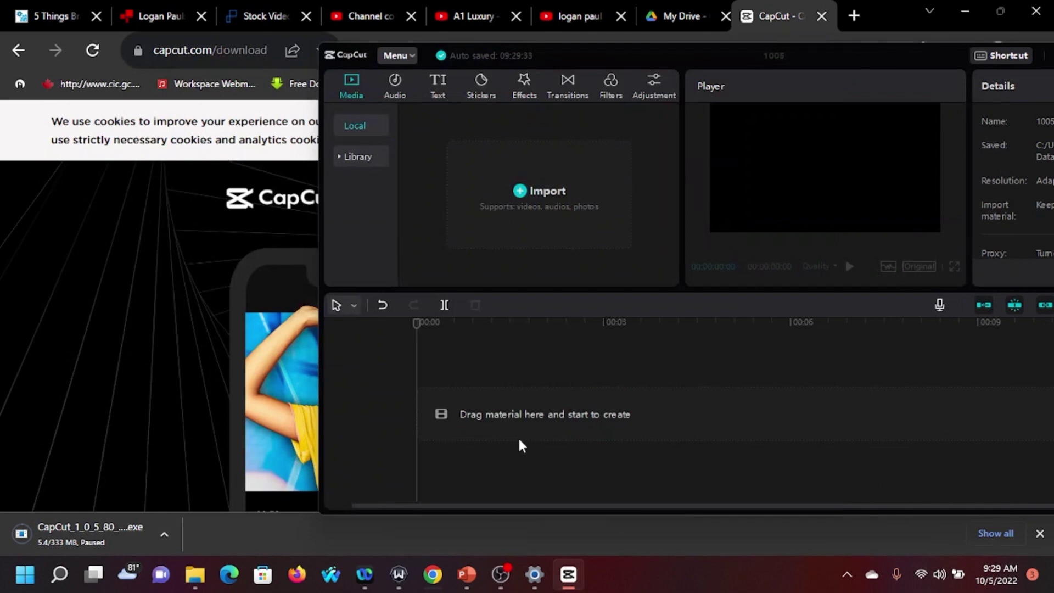
Step: Try again to import the Red Yellow Black and White channel logo MP4 through the media dialog, and revisit the file in Downloads
left_click(534, 199)
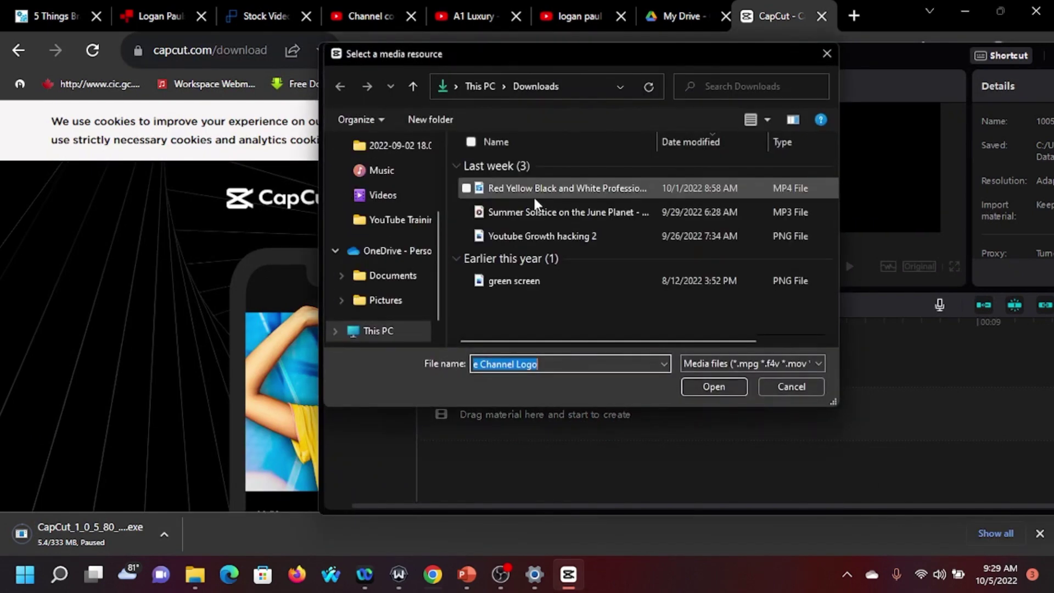
double_click(572, 195)
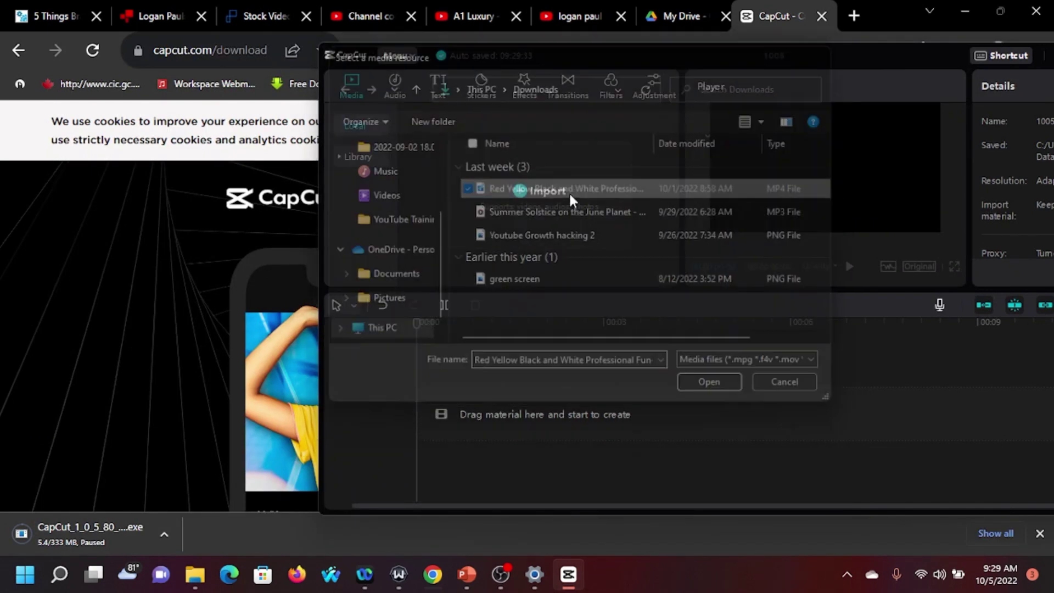
left_click(643, 324)
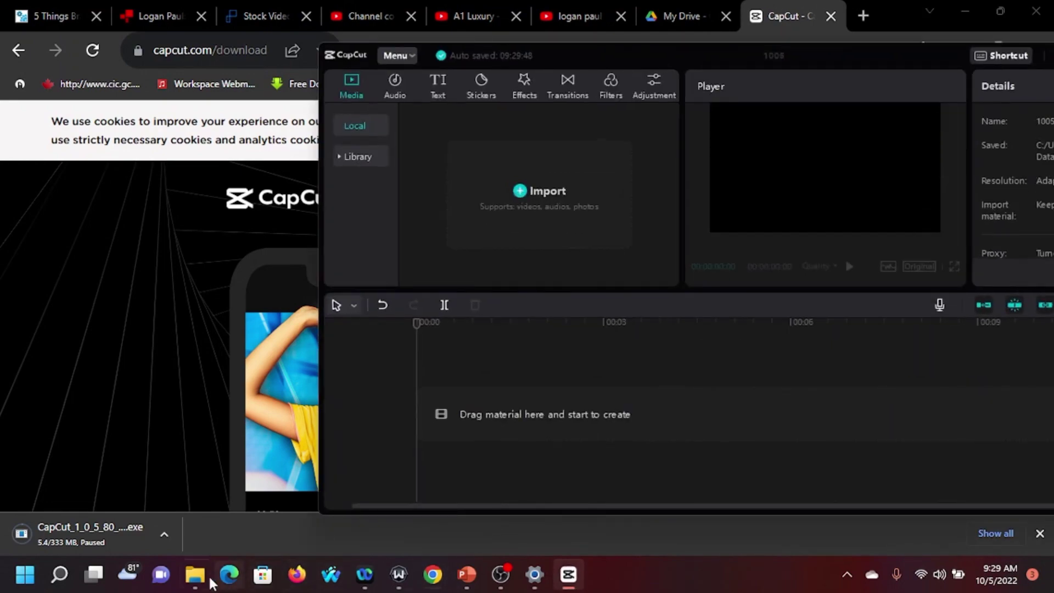
left_click(202, 581)
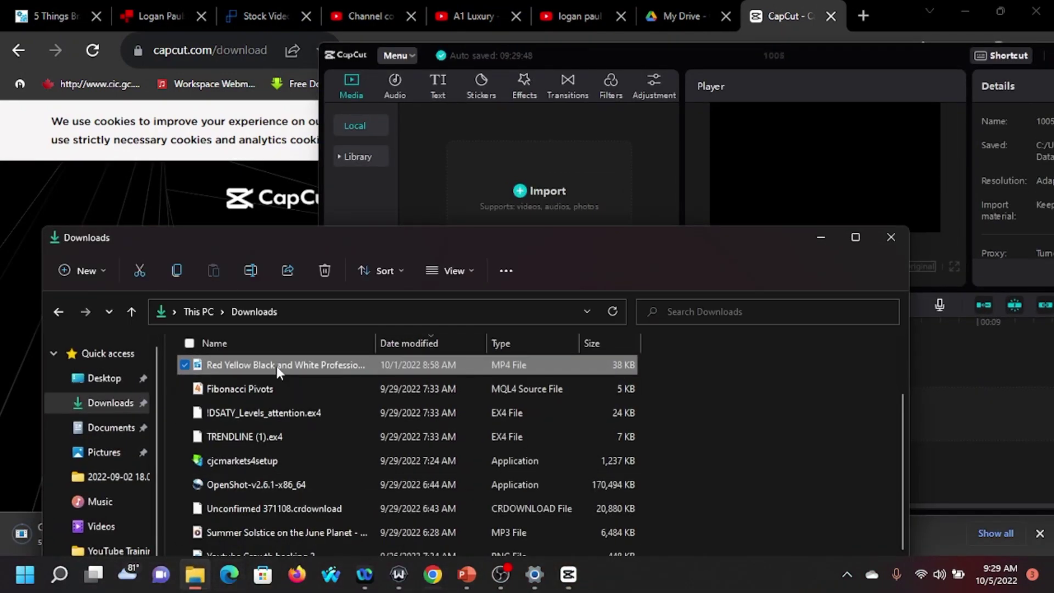
left_click_drag(276, 367, 347, 426)
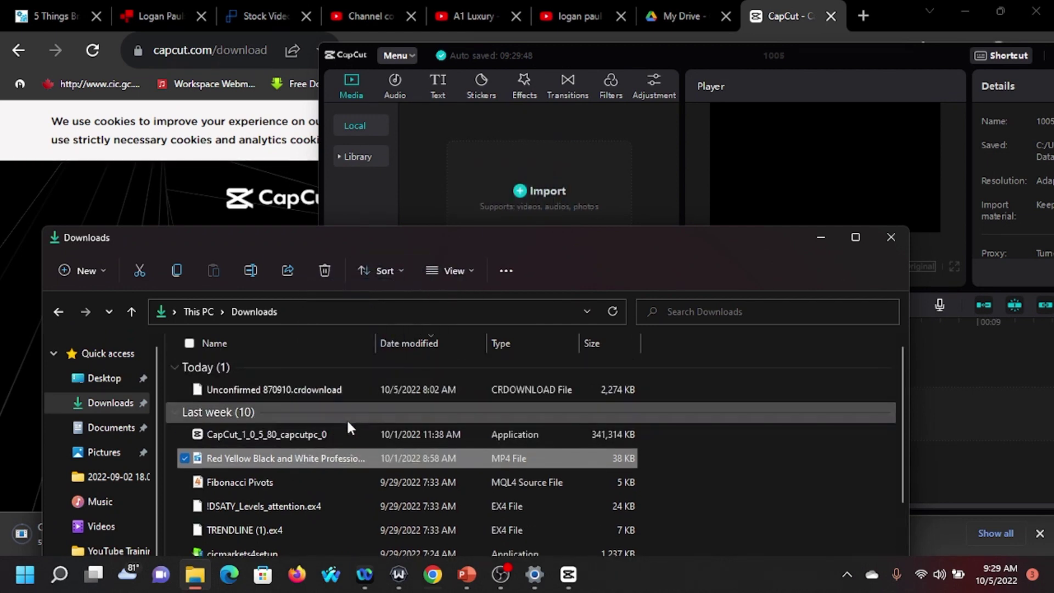
left_click(508, 580)
left_click(1042, 454)
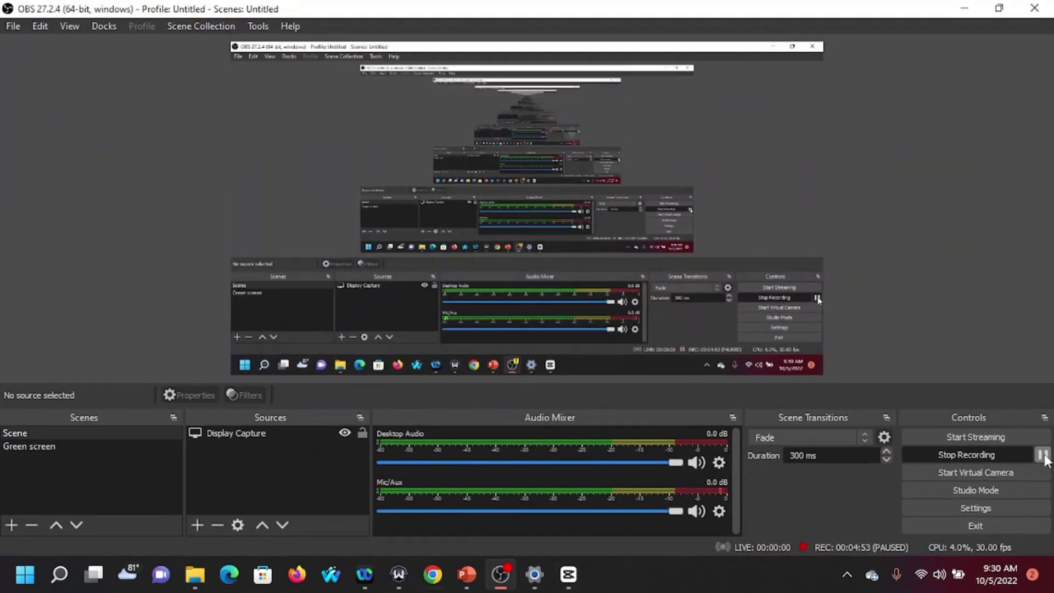
left_click(964, 8)
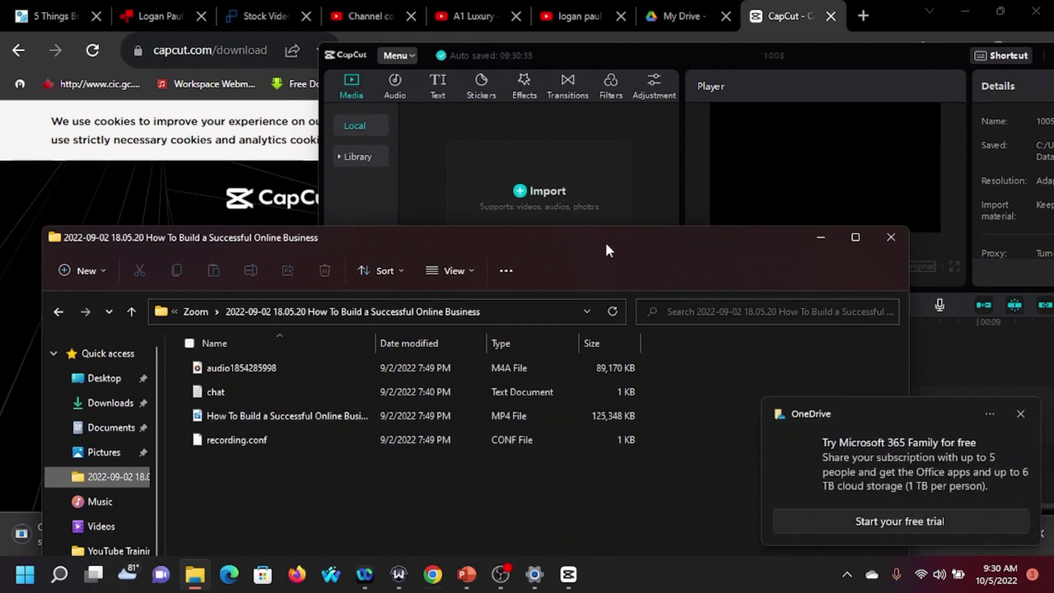
Step: Dismiss the OneDrive offer and try to import the MP4 "How To Build a Successful Online Business" from its Zoom folder into the project media
left_click(1020, 413)
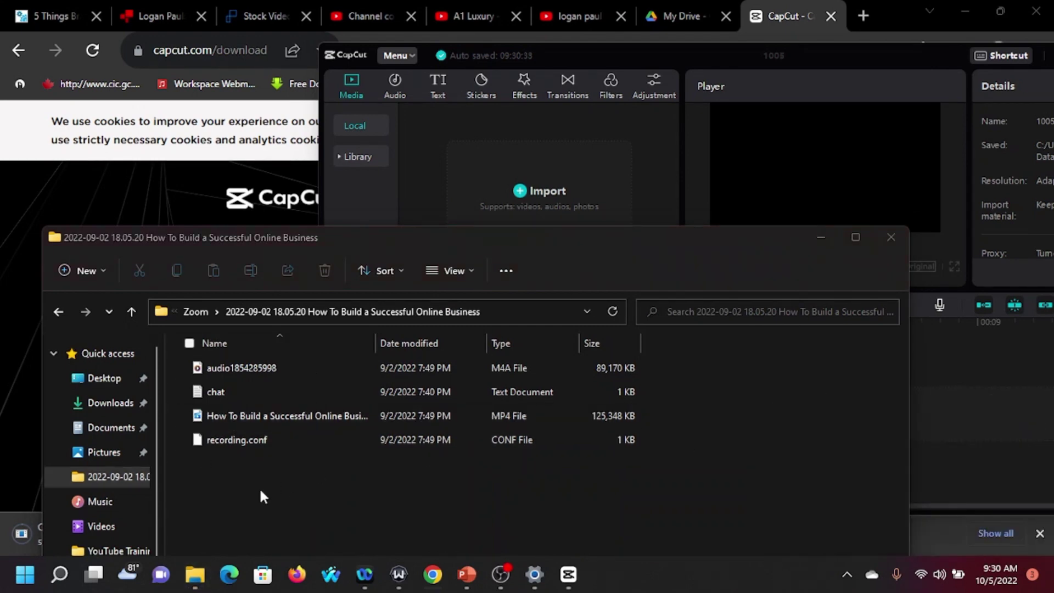
left_click(229, 420)
left_click_drag(229, 418, 464, 156)
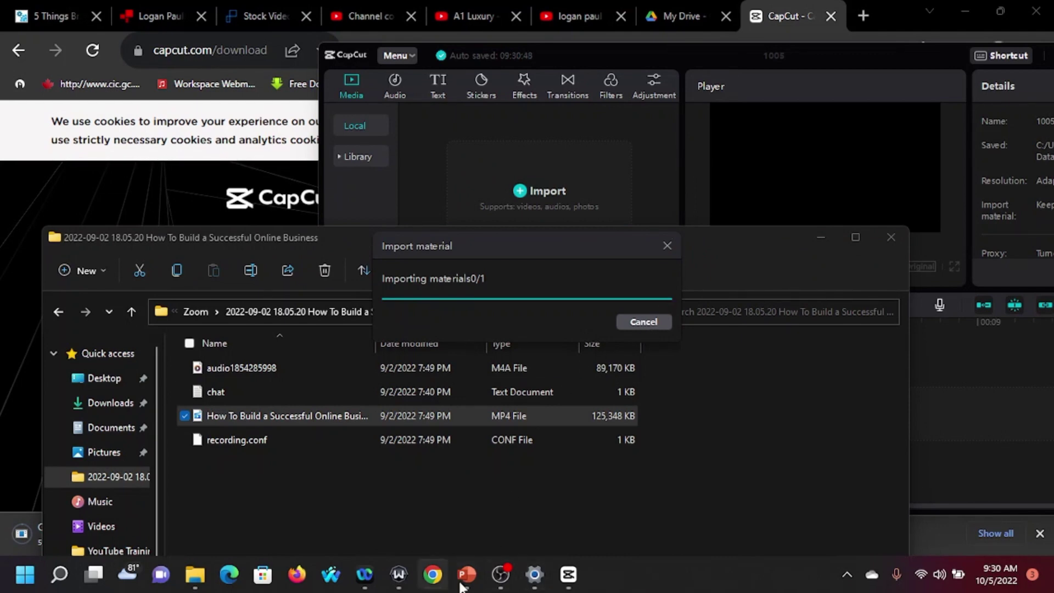
left_click(501, 576)
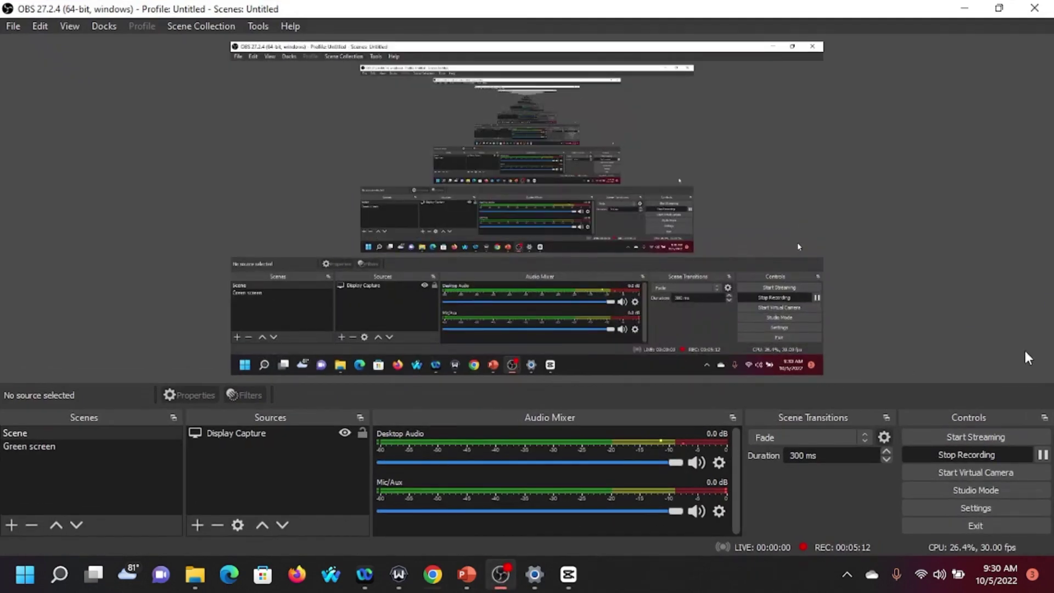
left_click(1042, 455)
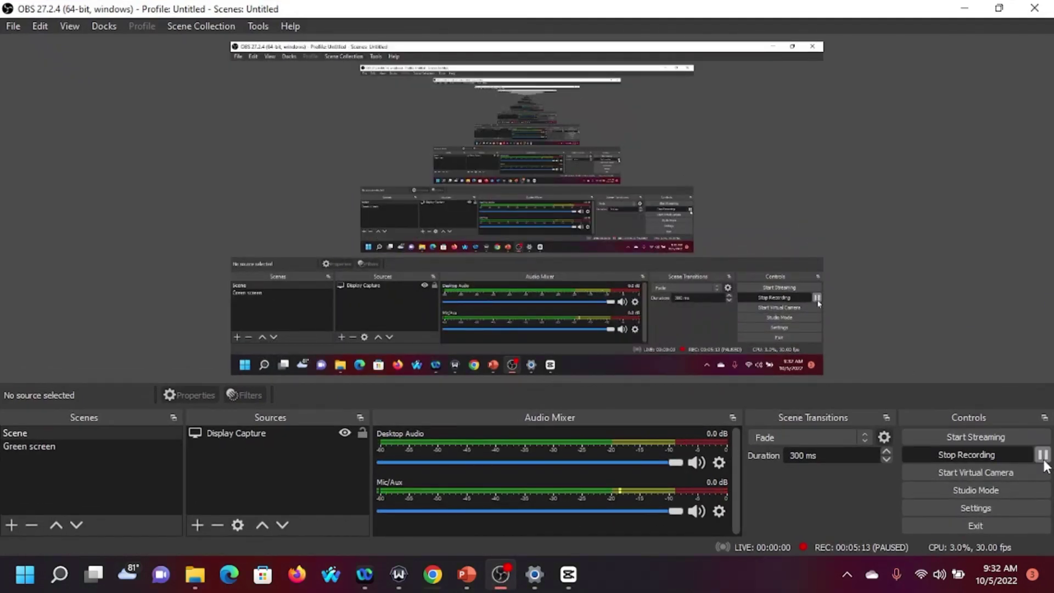
left_click(1042, 454)
left_click(965, 8)
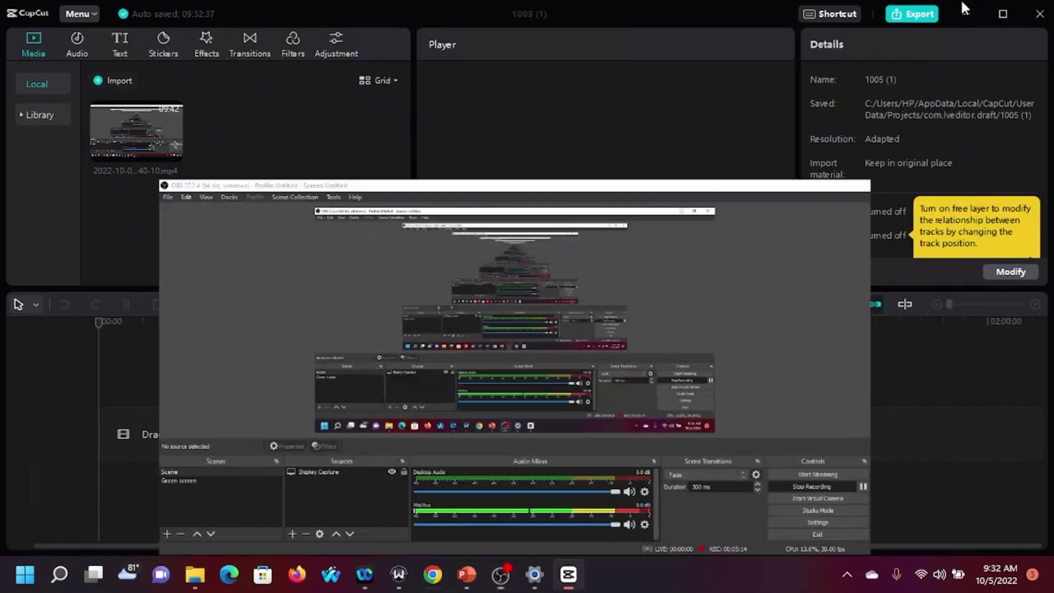
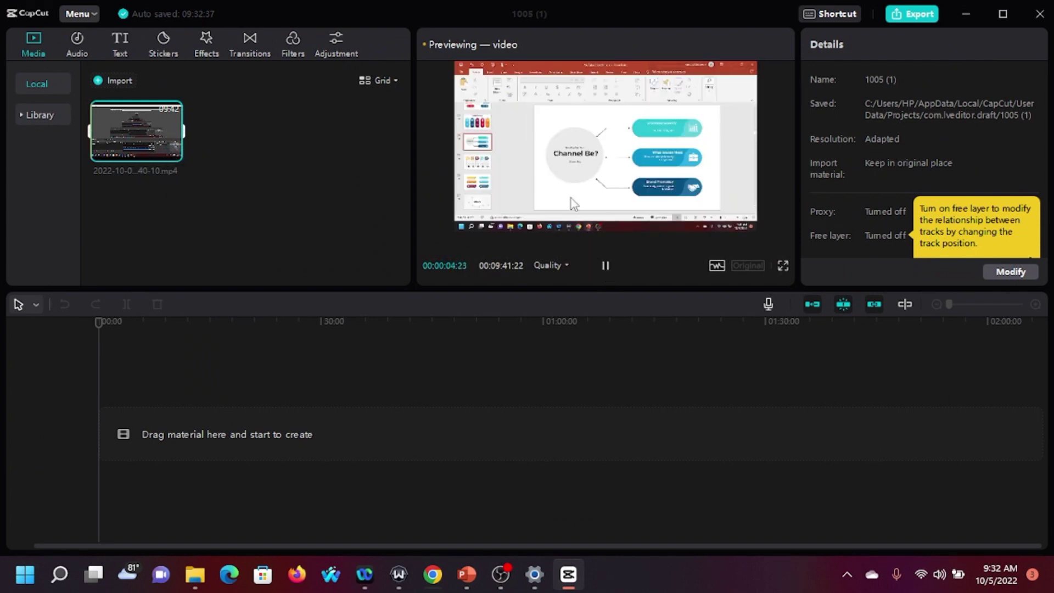
left_click(605, 265)
mouse_move(148, 152)
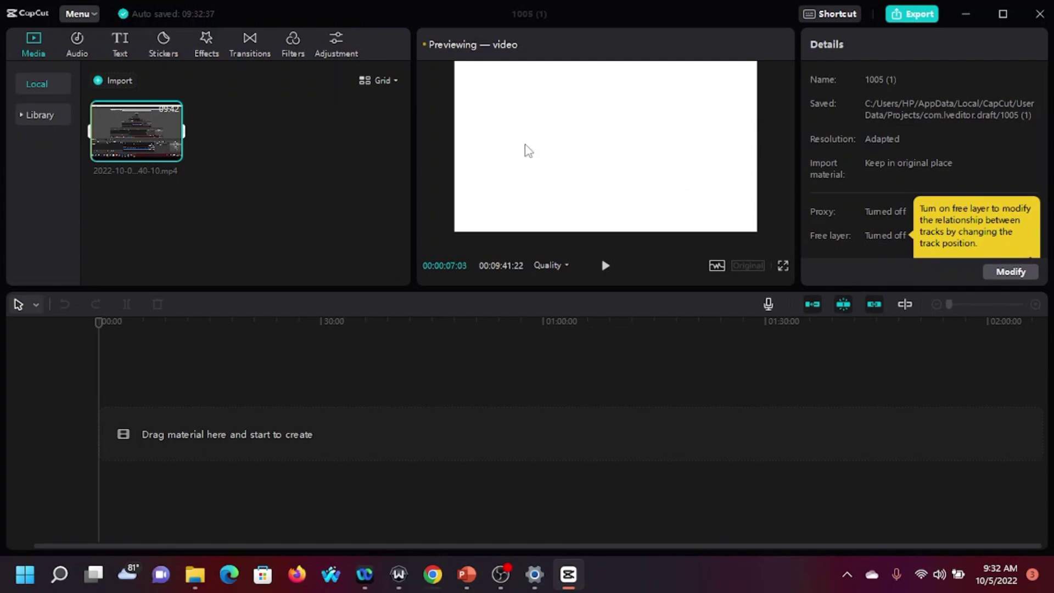
left_click_drag(121, 113, 99, 434)
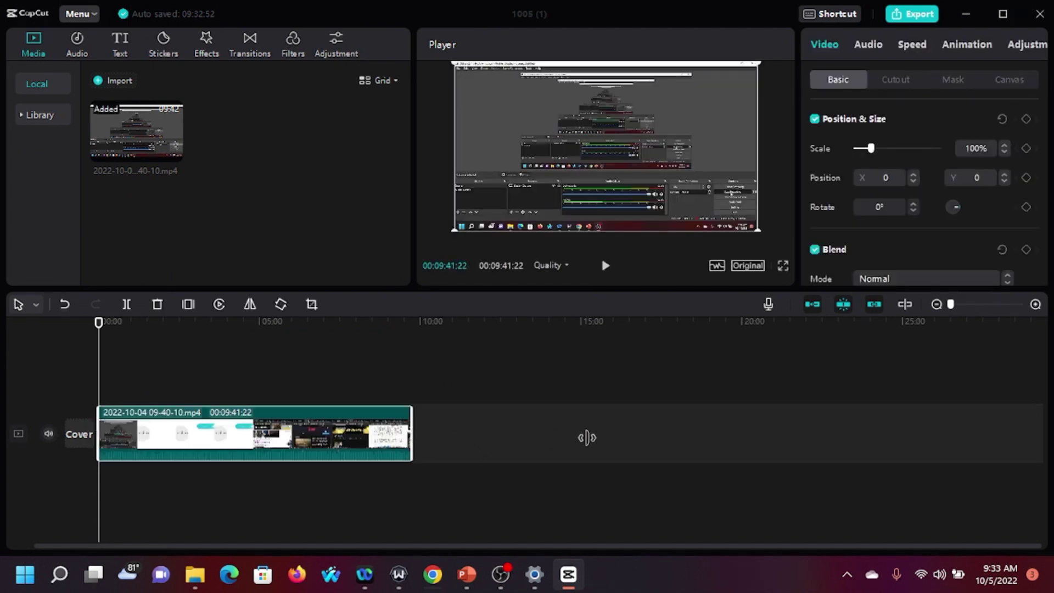
left_click_drag(409, 433, 553, 478)
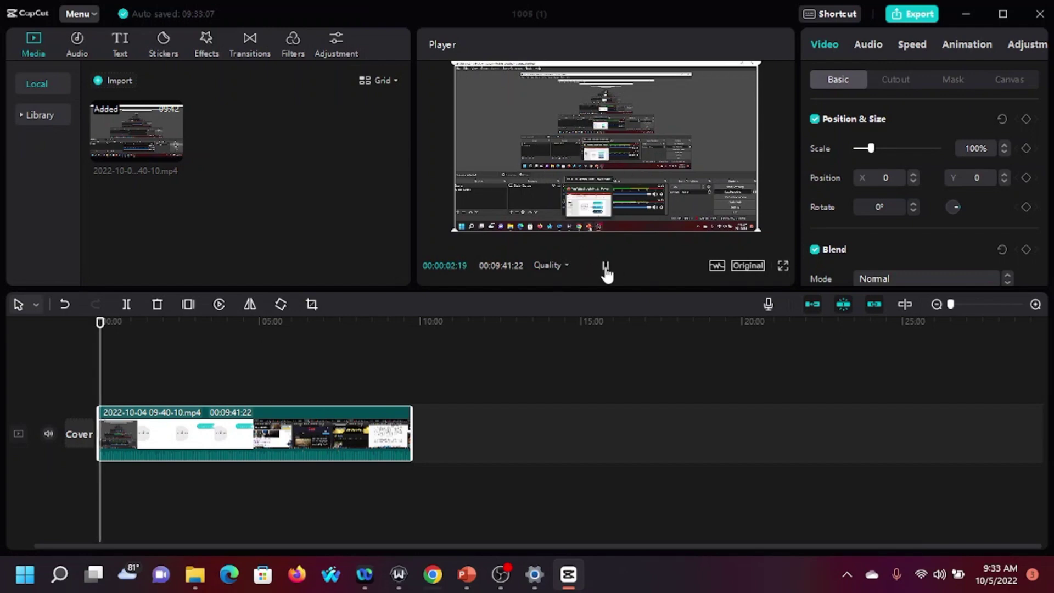
left_click(605, 269)
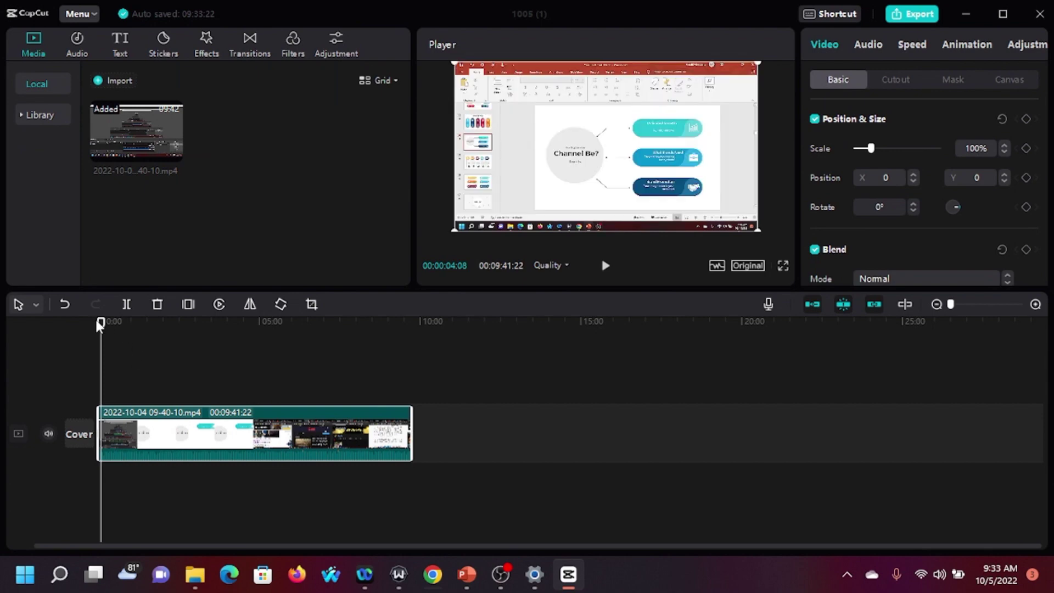
Step: Split the timeline video clip at 00:00:15:25
mouse_move(101, 322)
left_mouse_down()
mouse_move(216, 346)
mouse_move(583, 366)
mouse_move(381, 316)
mouse_move(65, 324)
mouse_move(423, 348)
mouse_move(87, 334)
mouse_move(108, 336)
left_mouse_up()
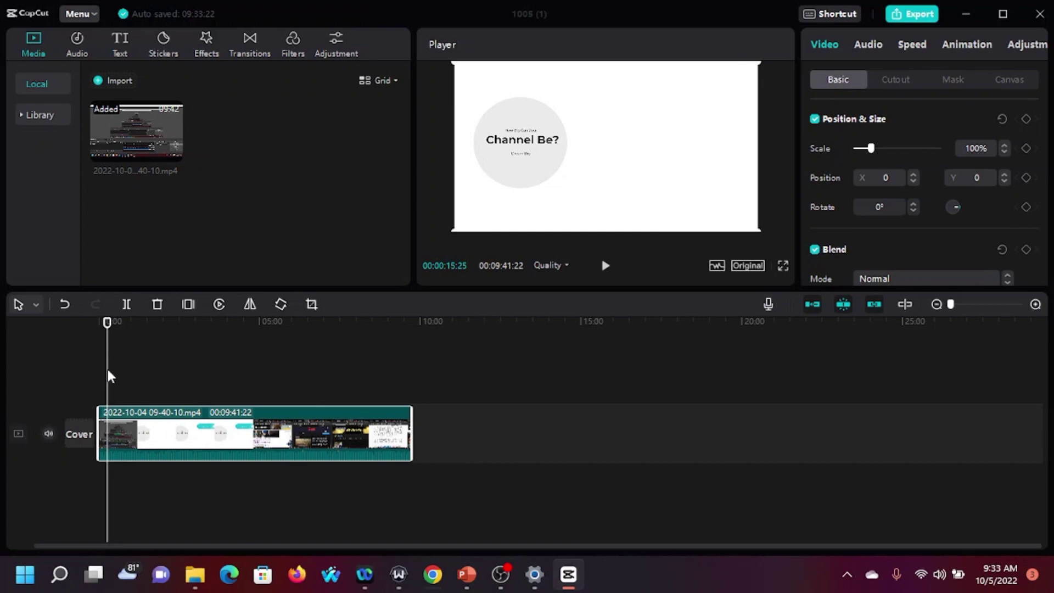
left_click(127, 305)
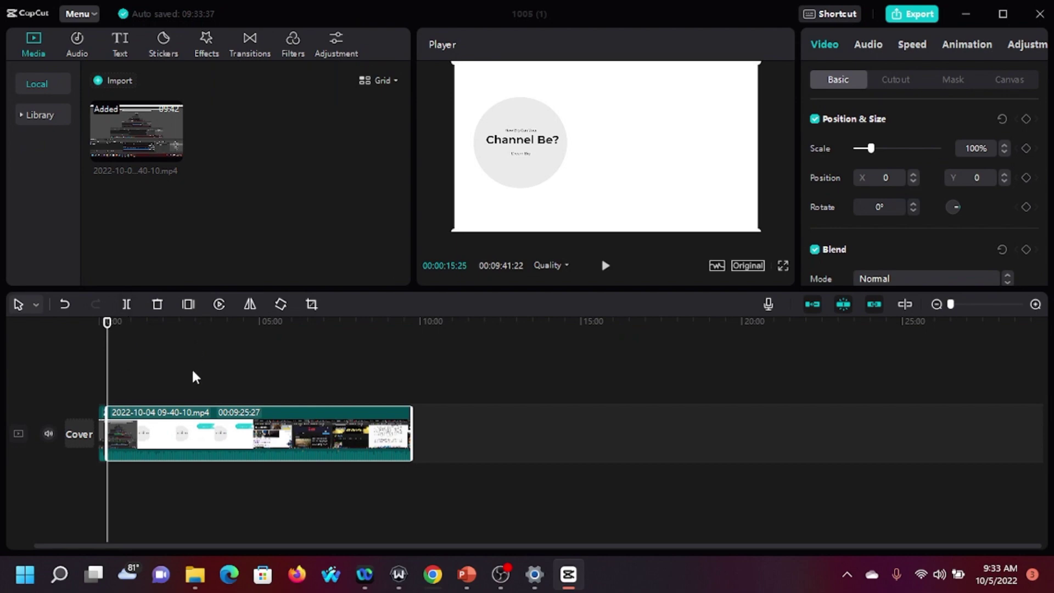
left_click_drag(131, 439, 430, 443)
left_click(147, 441)
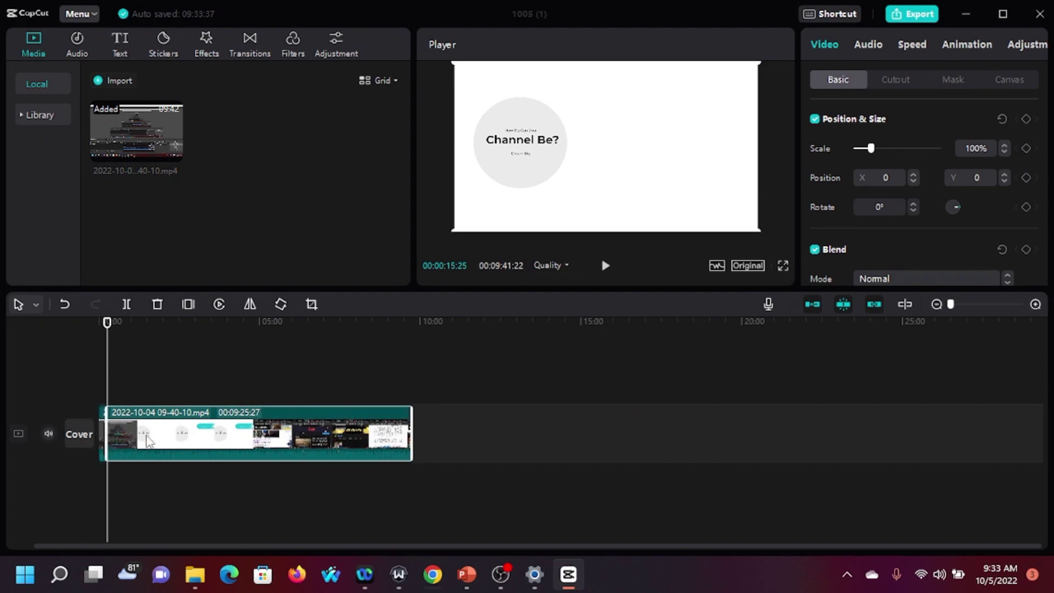
Step: Delete the short opening segment before the cut and play the remaining clip from the start
right_click(102, 434)
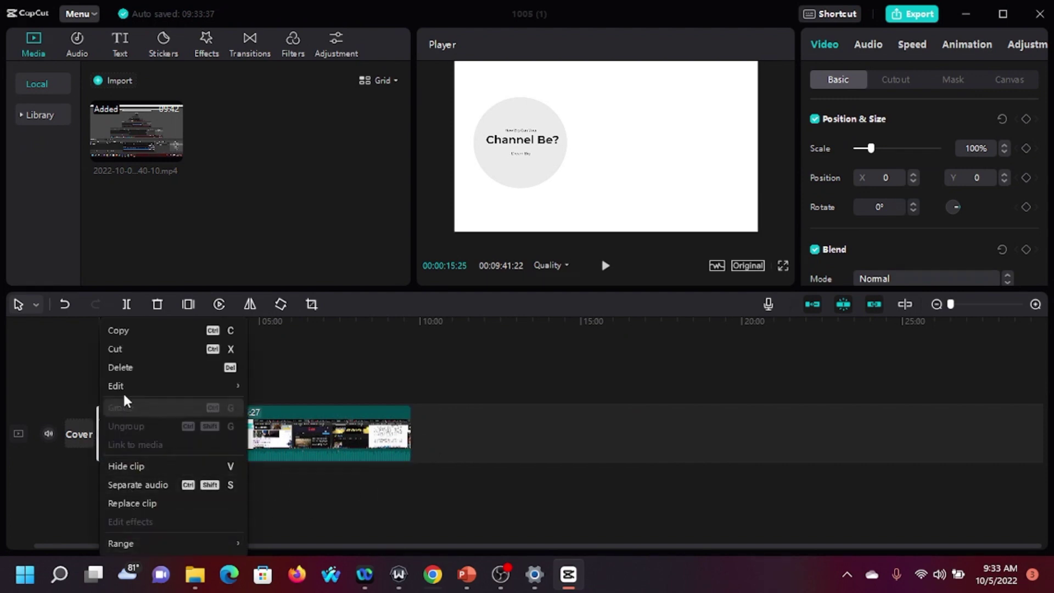
left_click(121, 368)
left_click(193, 449)
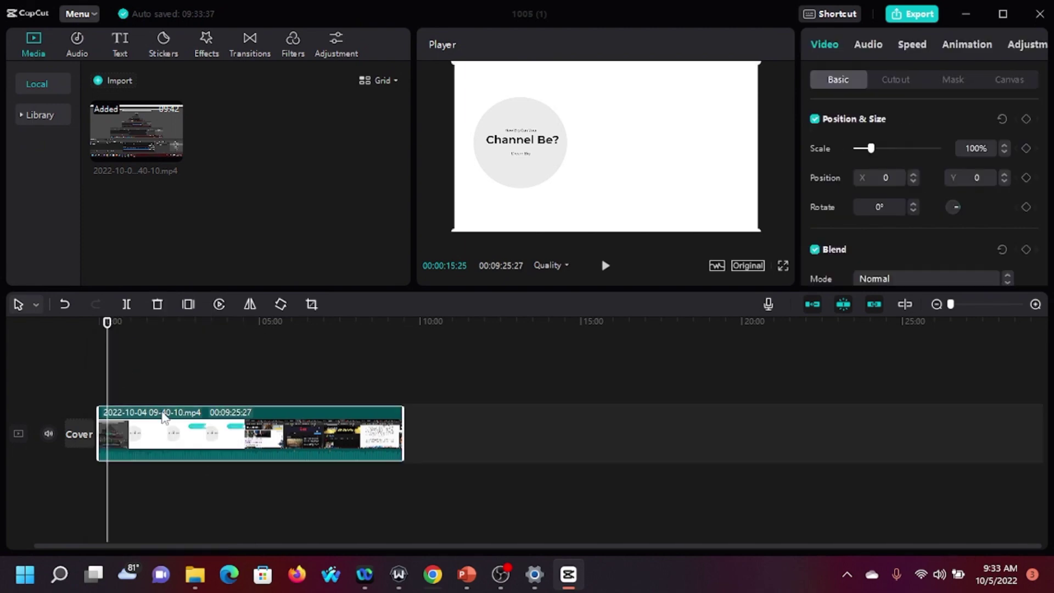
left_click_drag(111, 322, 70, 321)
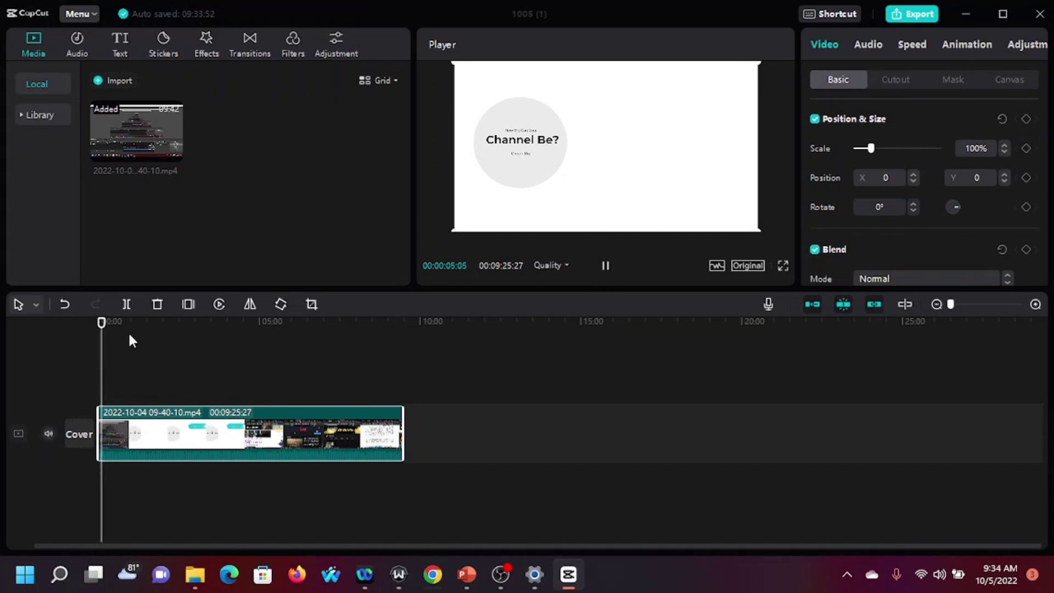
left_click(605, 266)
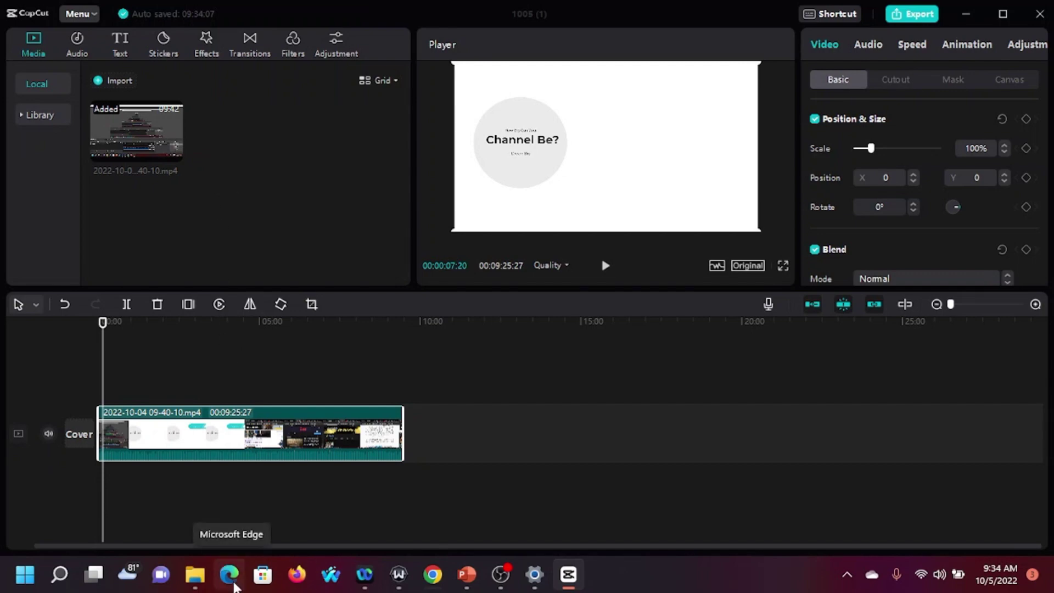
left_click(195, 574)
left_click_drag(557, 384, 1051, 132)
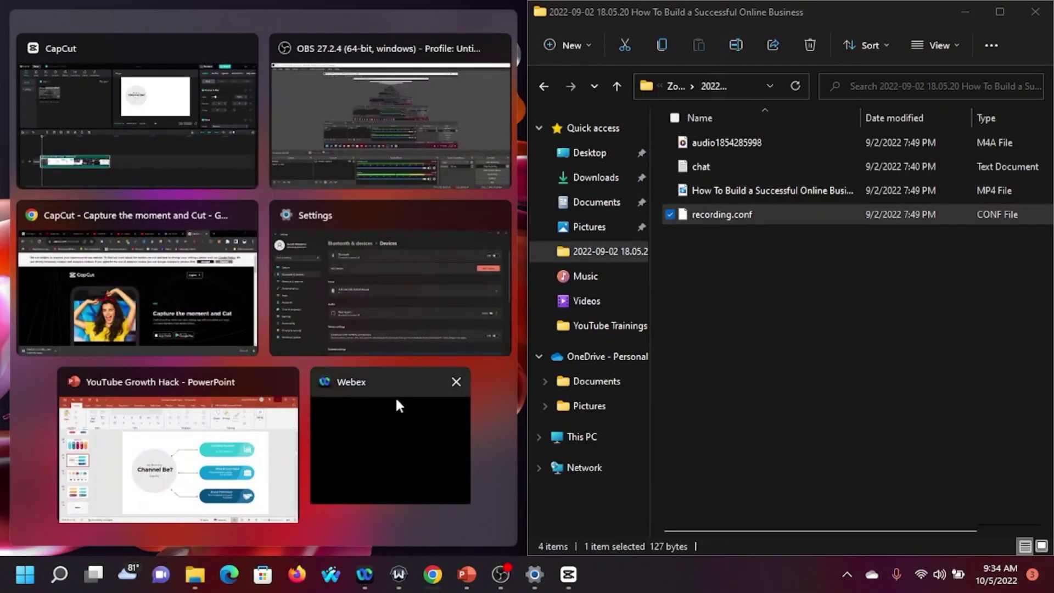
left_click(844, 11)
key("super+Down")
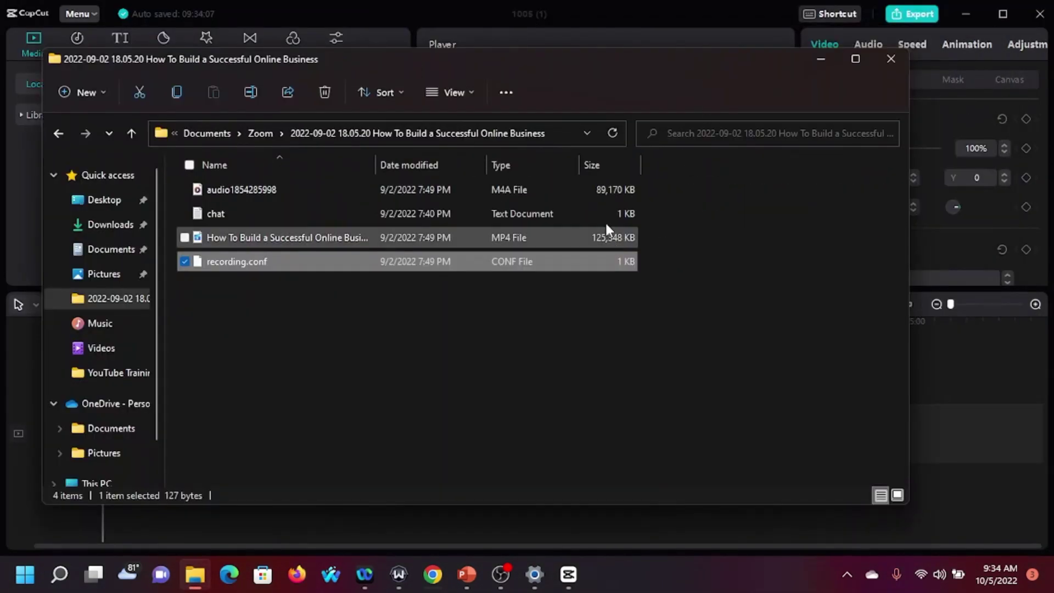
key("super+Down")
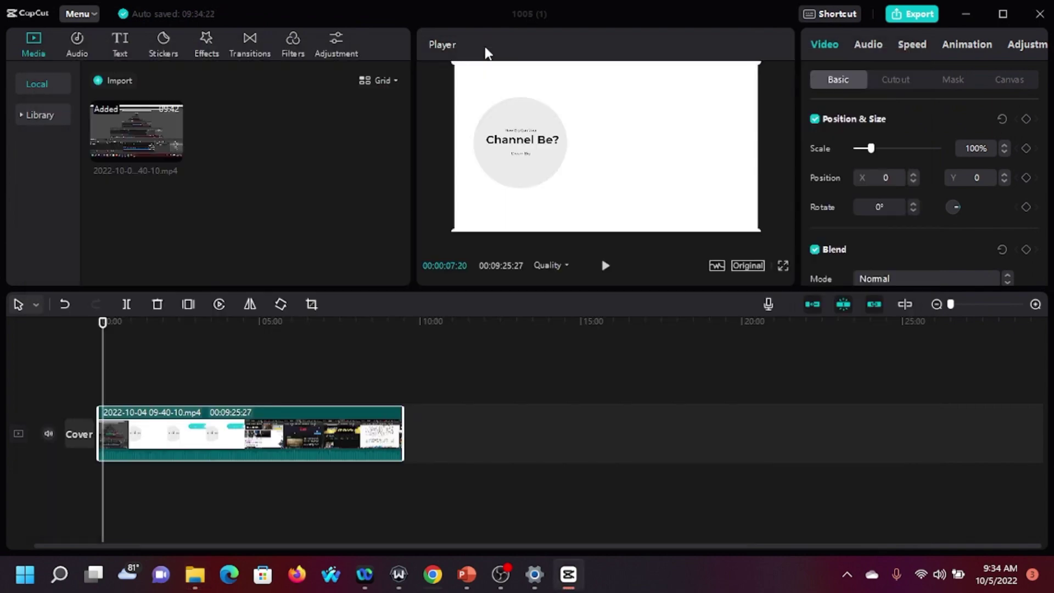
left_click(196, 575)
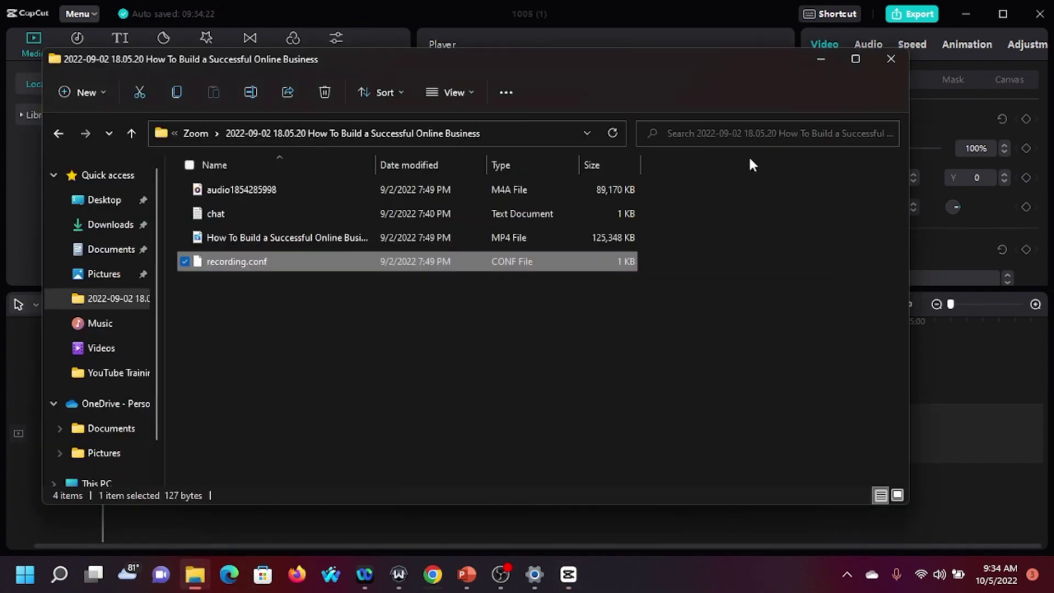
left_click_drag(672, 58, 858, 128)
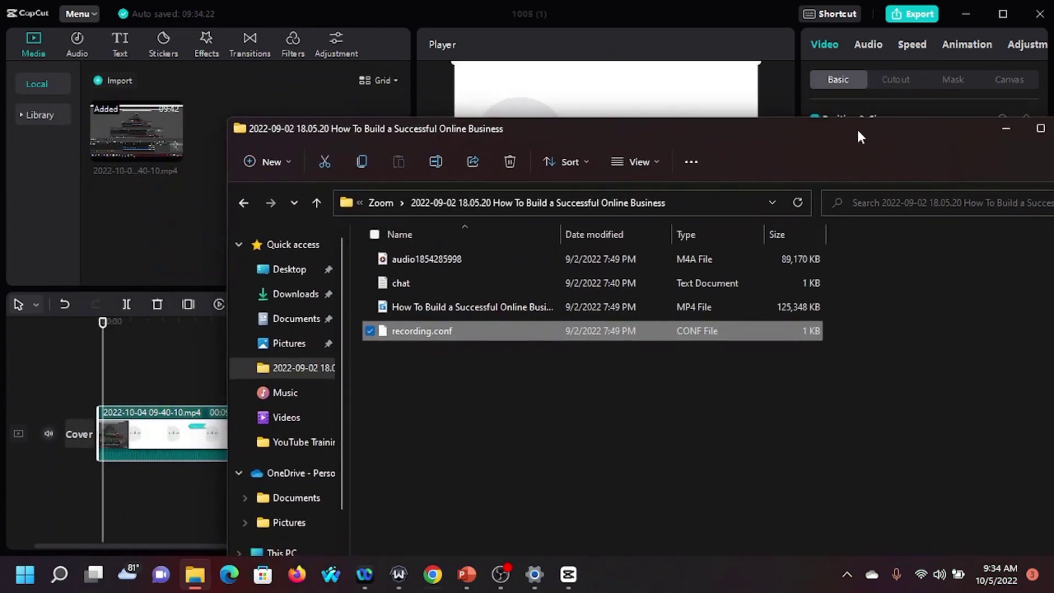
left_click(422, 260)
left_click_drag(423, 260, 169, 242)
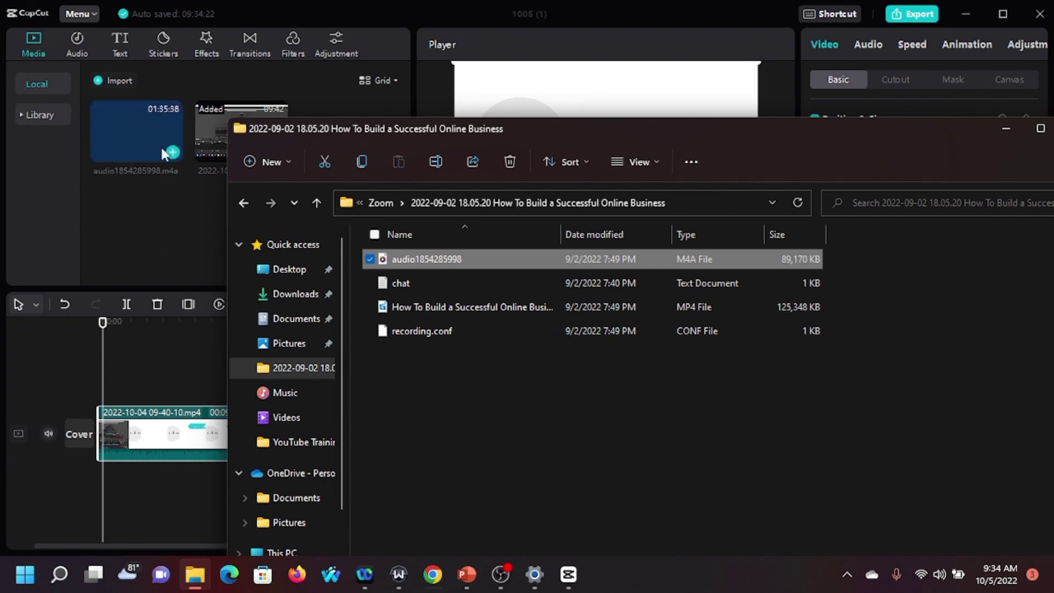
Step: Preview the imported audio1854285998.m4a briefly in the player
left_click(159, 155)
left_click(154, 155)
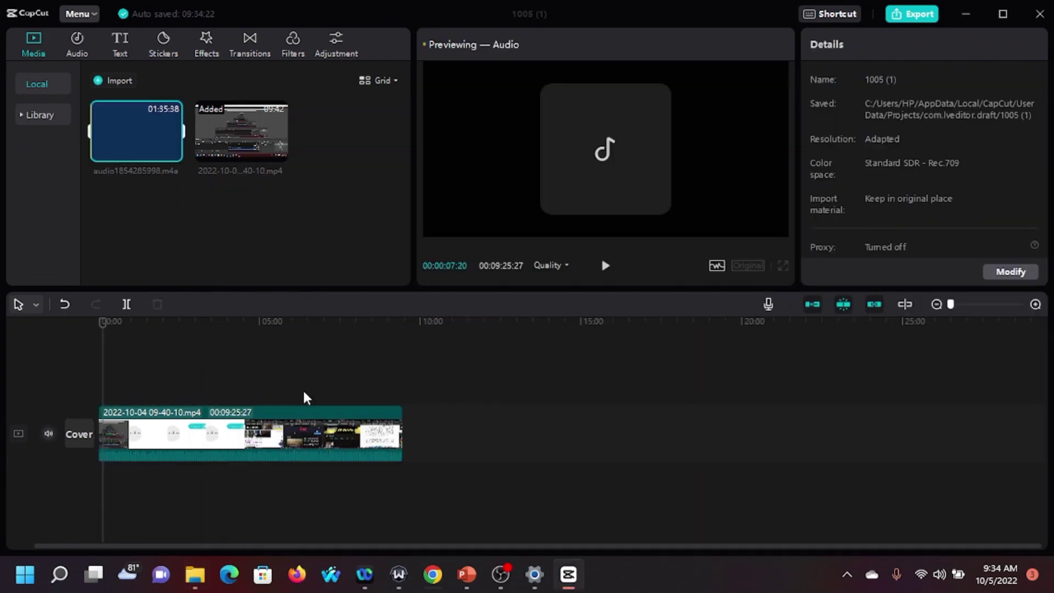
key("space")
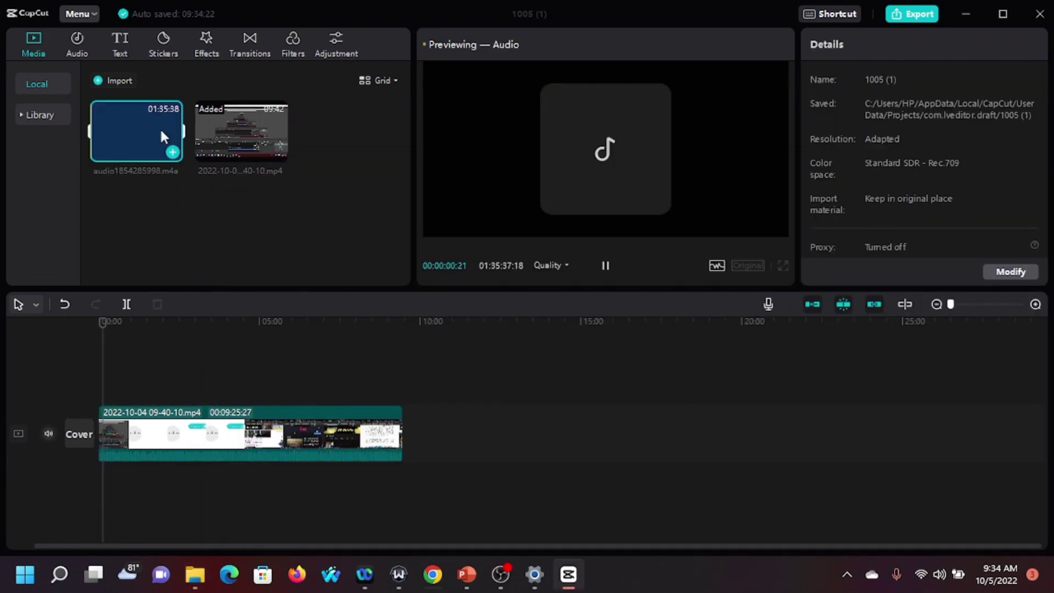
left_click(606, 267)
Step: Place audio1854285998.m4a on a track beneath the video, align it with the timeline start, and return the playhead to 00:00:00:00
mouse_move(126, 113)
left_click_drag(131, 117, 125, 370)
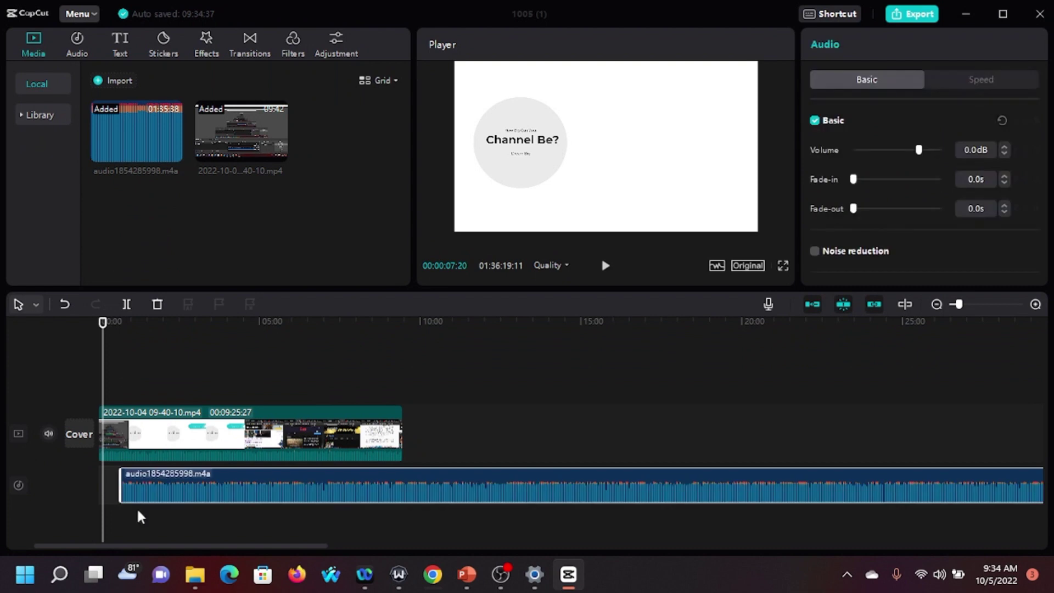
left_click_drag(159, 485, 135, 486)
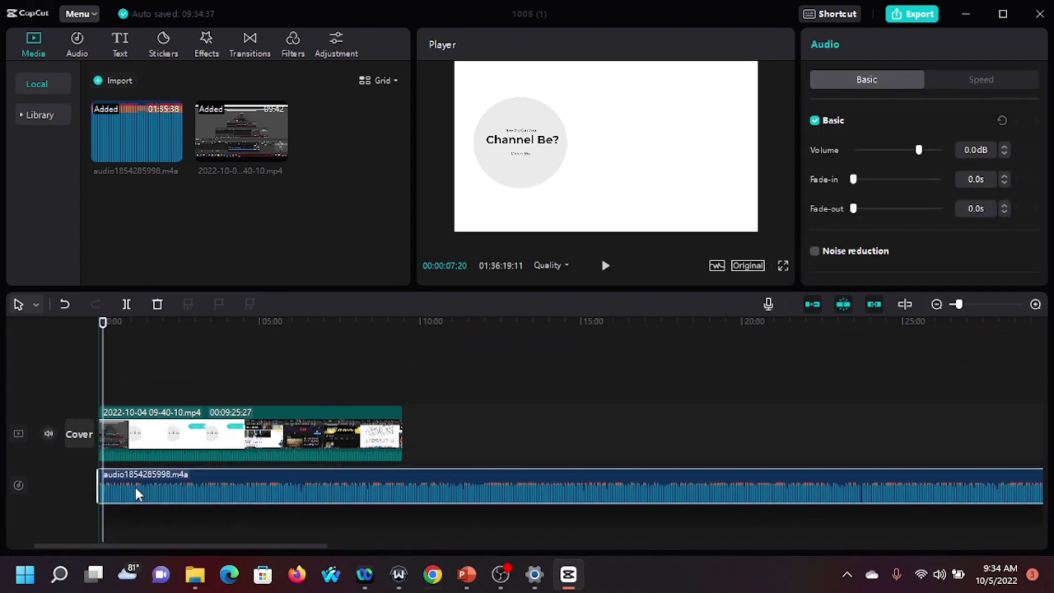
left_click_drag(103, 325, 57, 325)
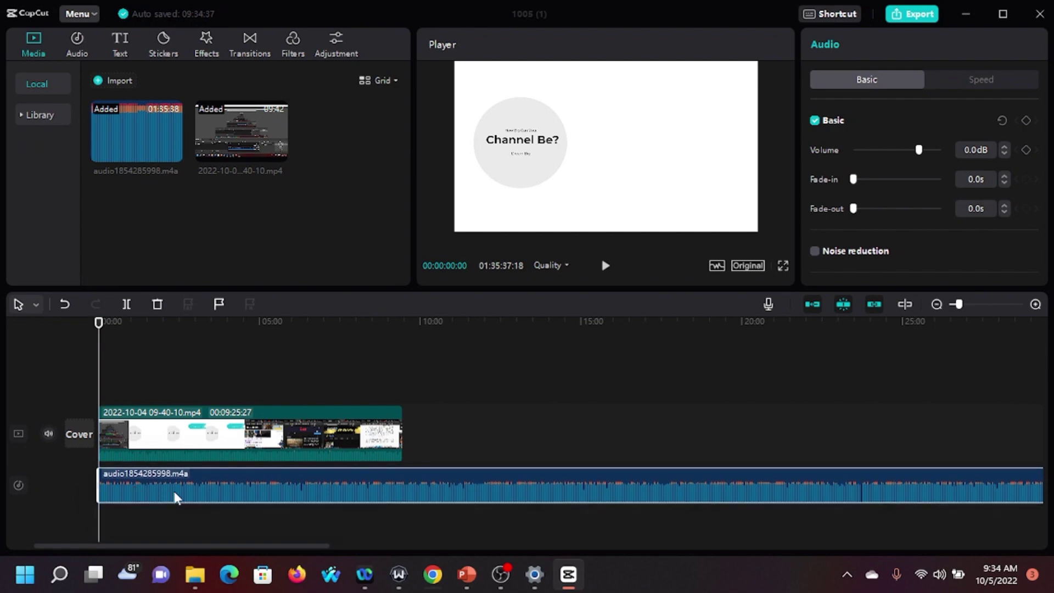
Step: Move audio1854285998.m4a so it starts where the video clip ends, and play the project across that junction
left_click_drag(170, 491, 480, 498)
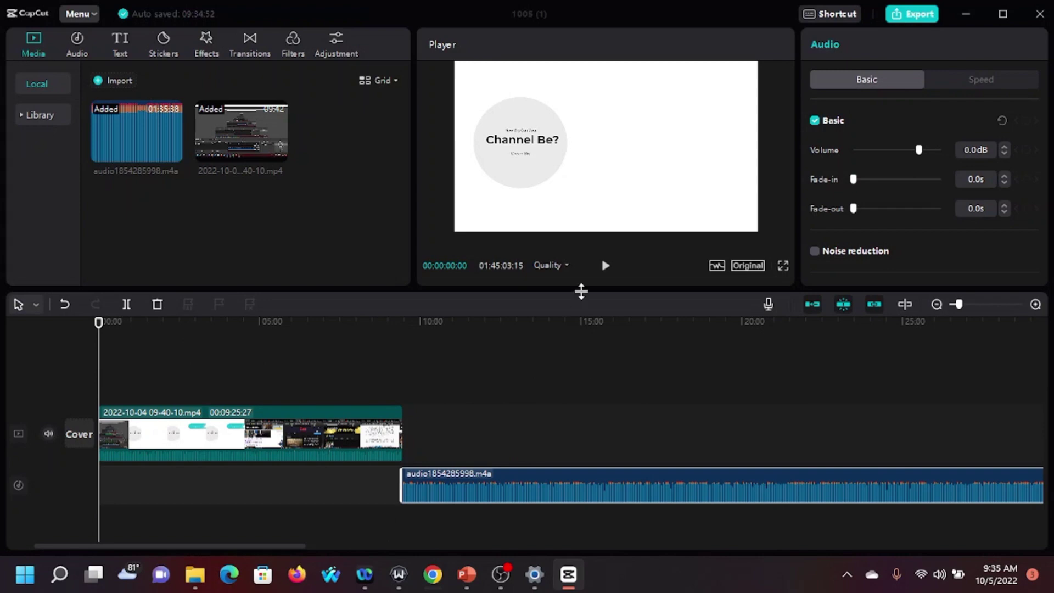
left_click(366, 323)
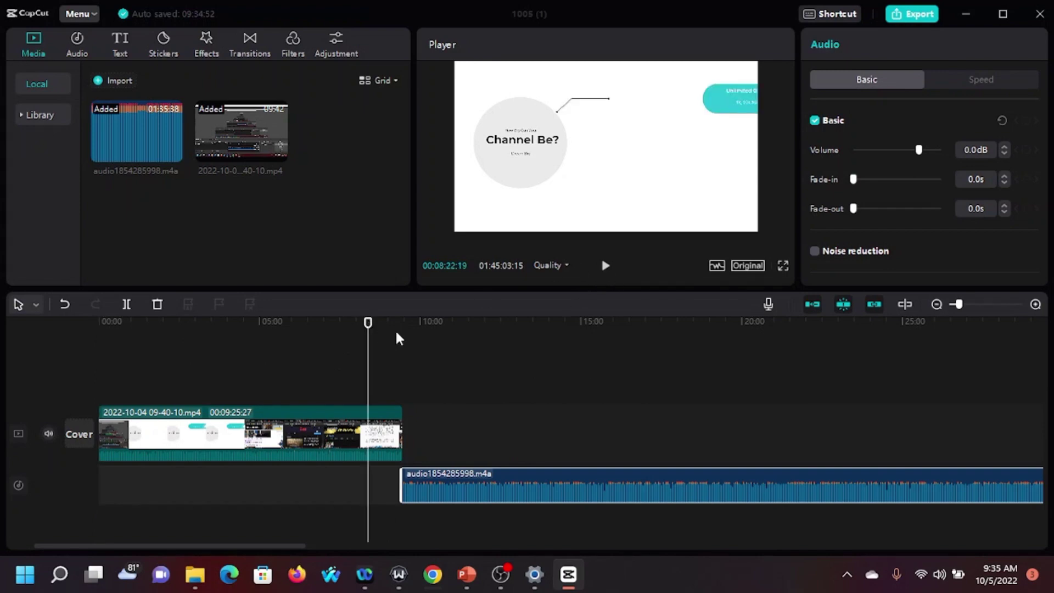
left_click(389, 324)
left_click(605, 266)
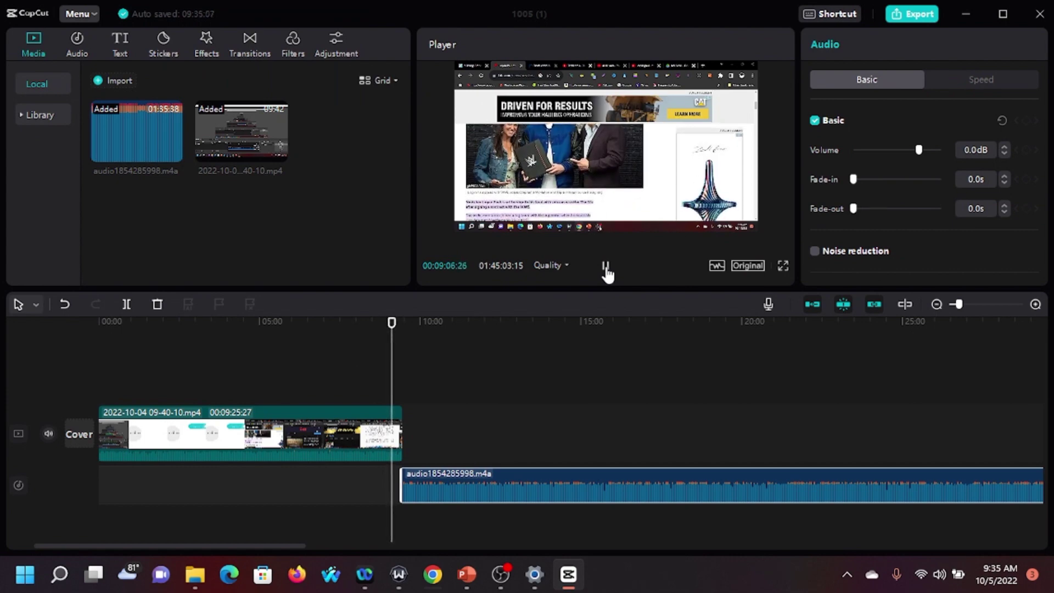
left_click(402, 322)
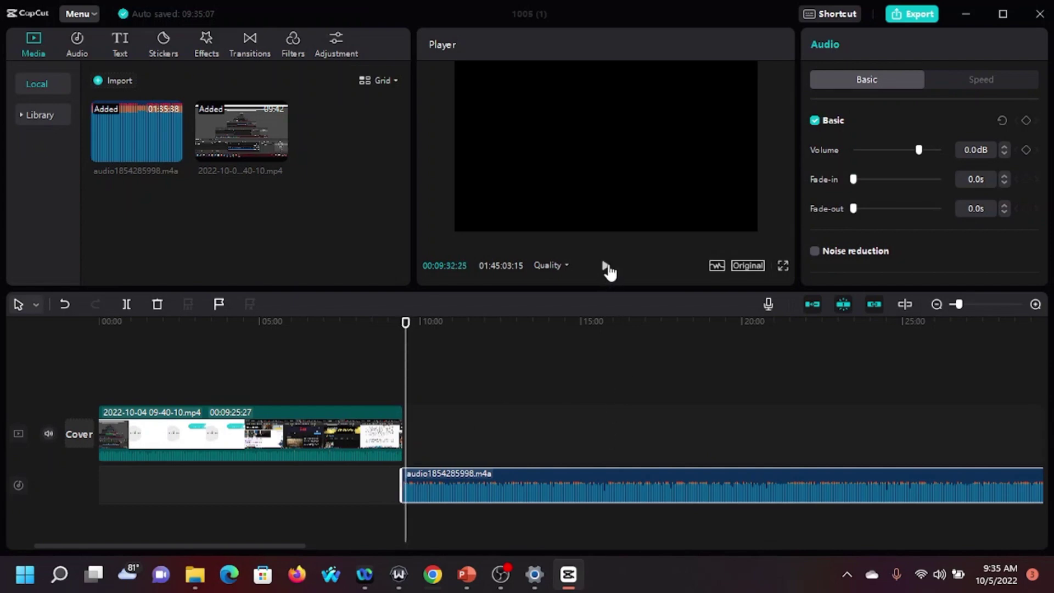
left_click_drag(233, 124, 407, 433)
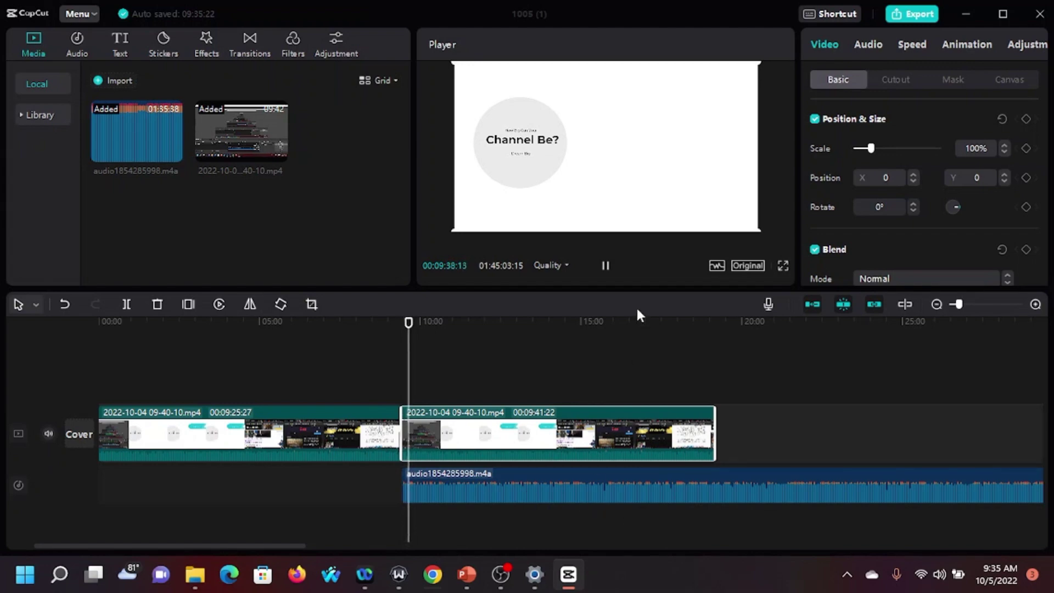
left_click(604, 265)
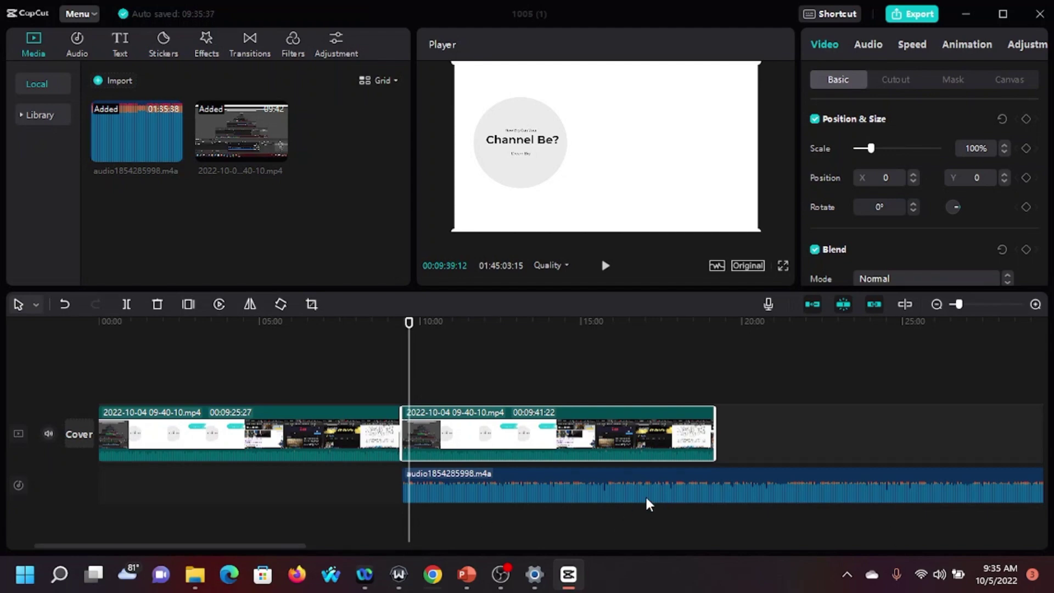
Step: Trim the end of audio1854285998.m4a back in stages until it ends at about 00:20:35
left_click_drag(286, 545, 1015, 588)
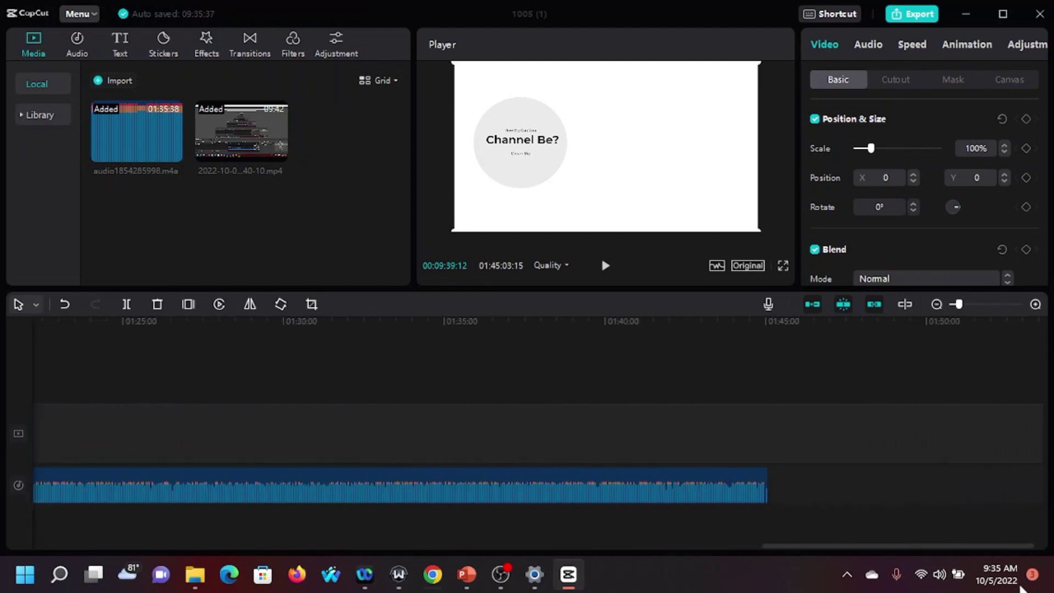
left_click_drag(737, 484, 17, 484)
left_click_drag(685, 544, 595, 546)
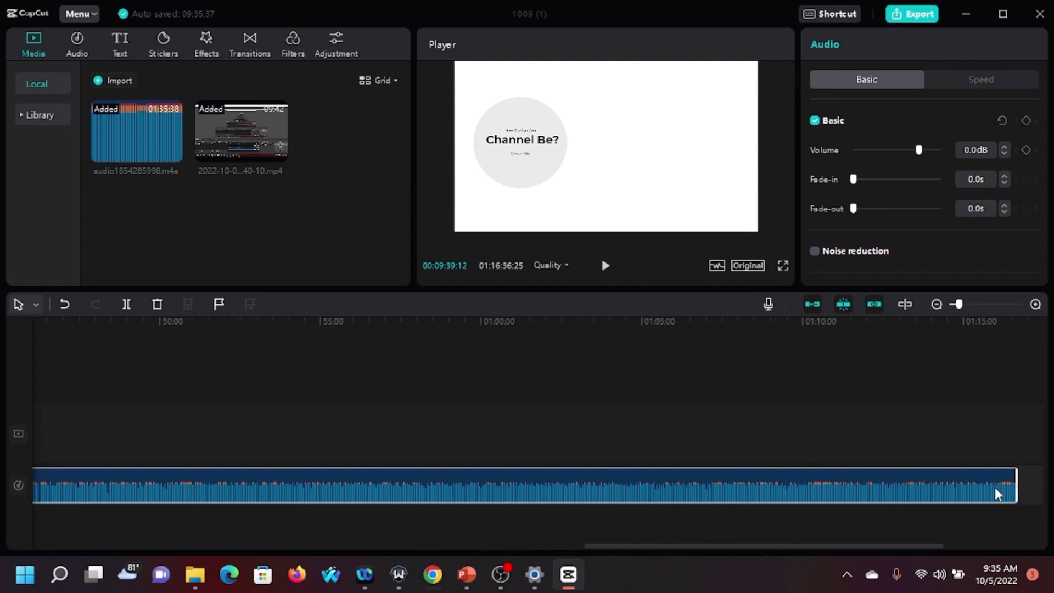
left_click_drag(1016, 486, 402, 483)
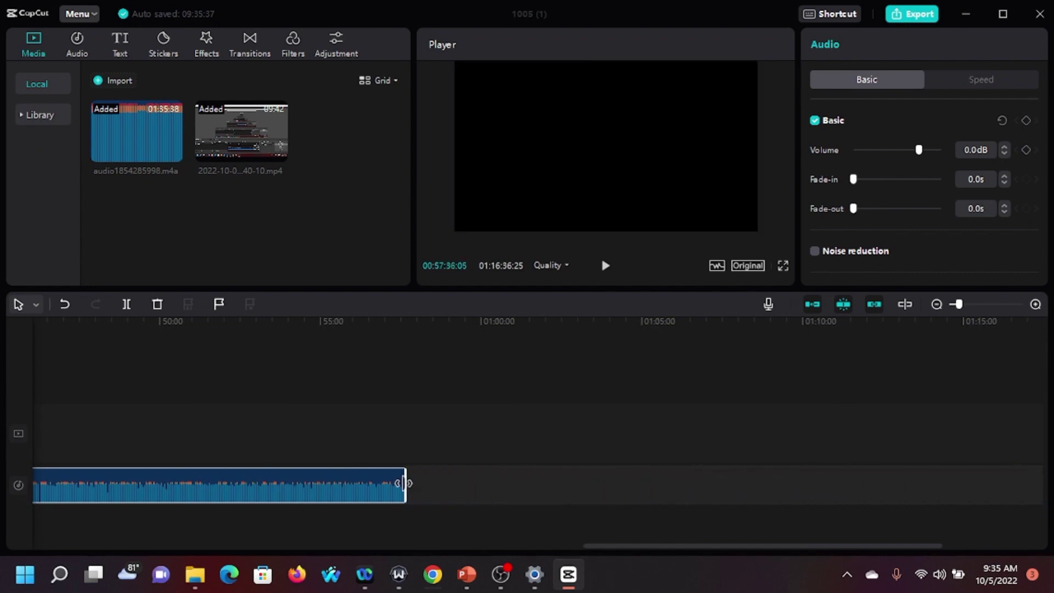
left_click_drag(612, 548, 552, 545)
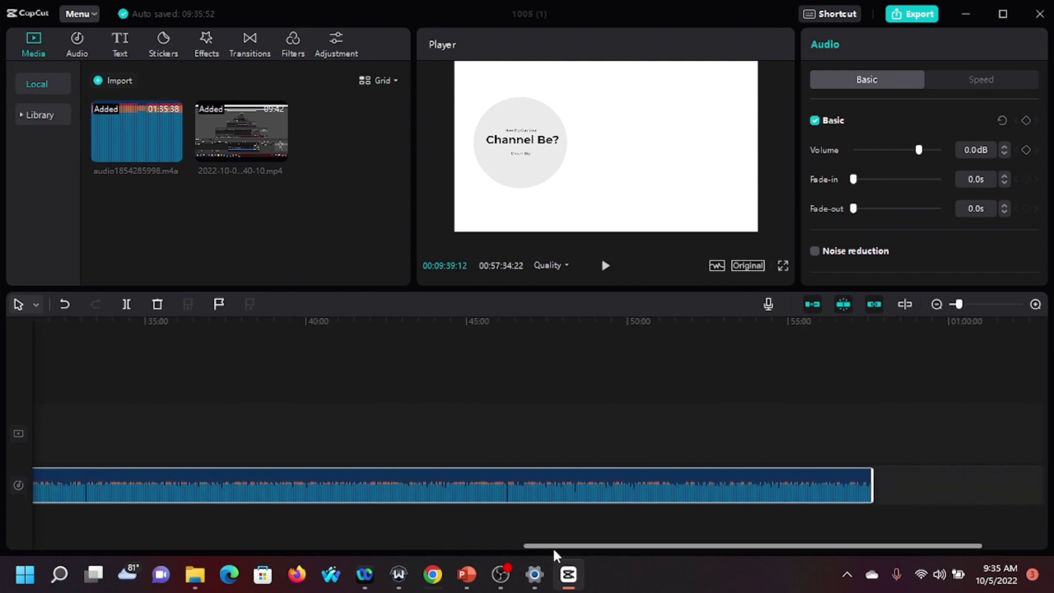
left_click_drag(872, 481, 204, 483)
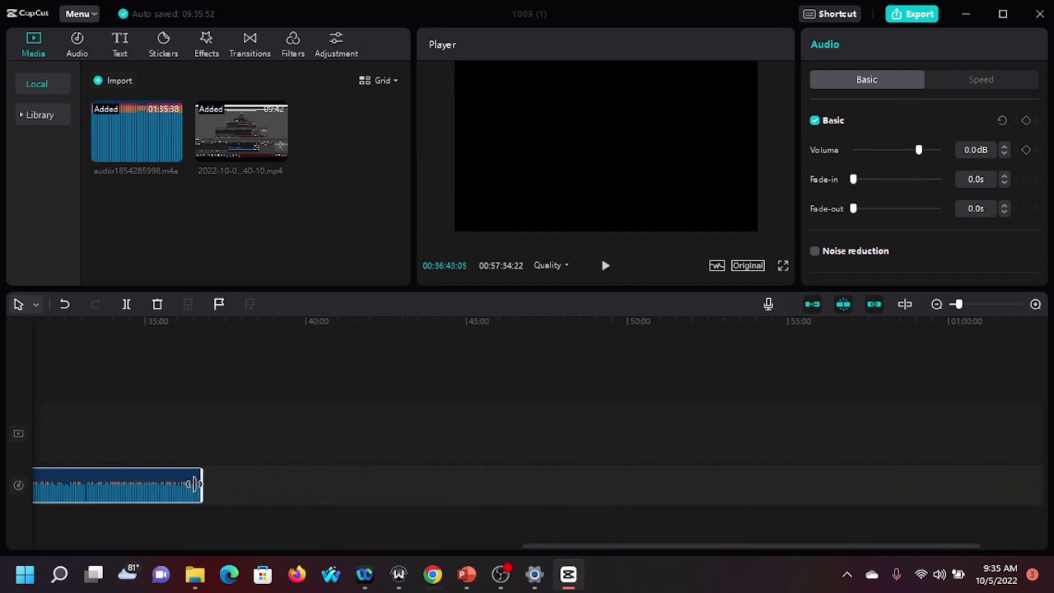
left_click_drag(606, 548, 428, 554)
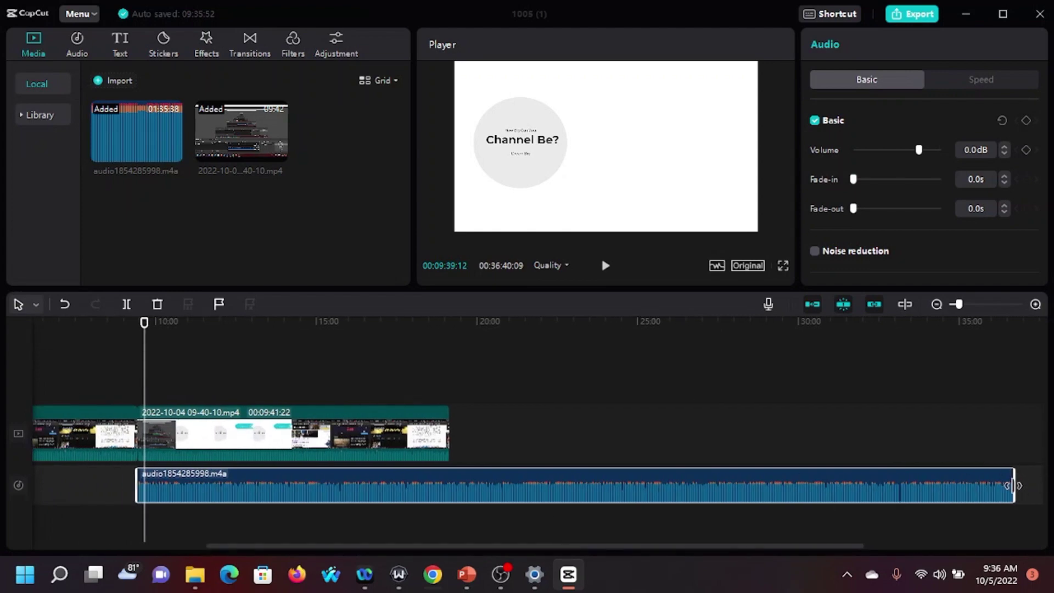
left_click_drag(1013, 485, 496, 500)
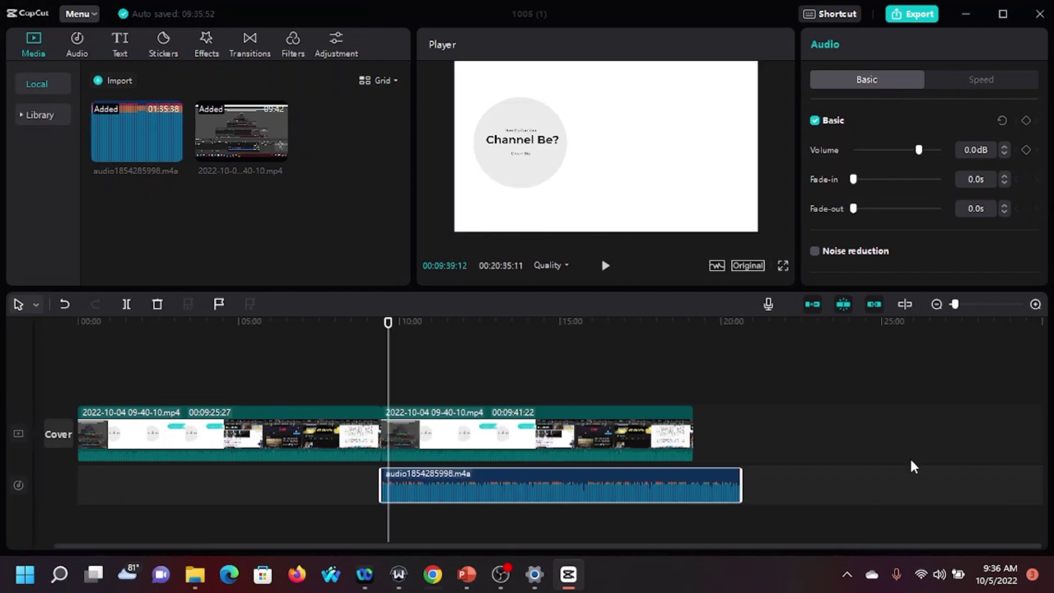
Step: Trim the audio's end to line up with the second video clip, and extend it past the video to about 00:24:20
left_click_drag(742, 482, 585, 483)
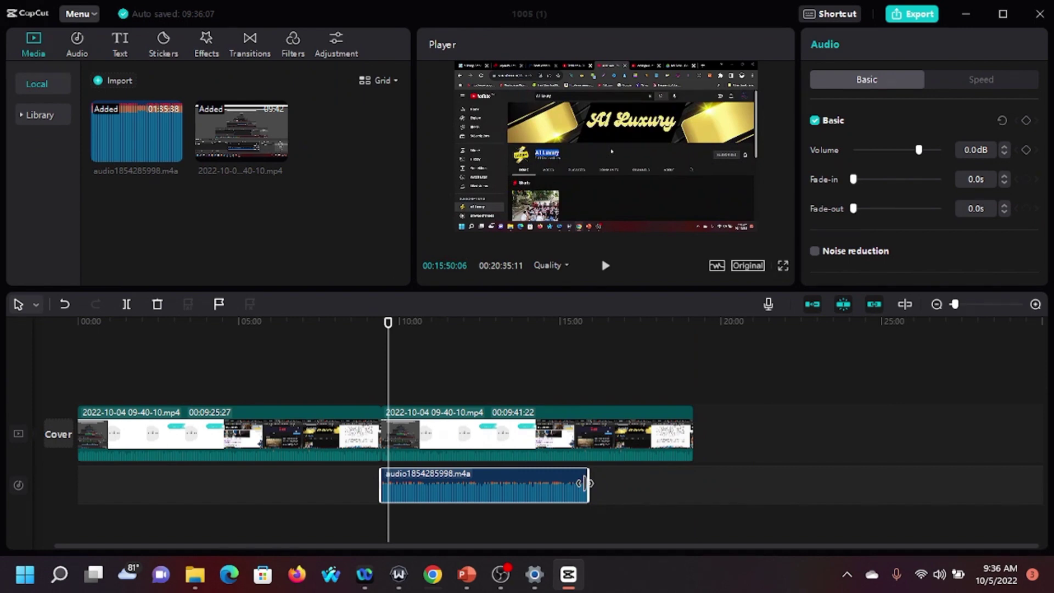
left_click_drag(584, 483, 694, 489)
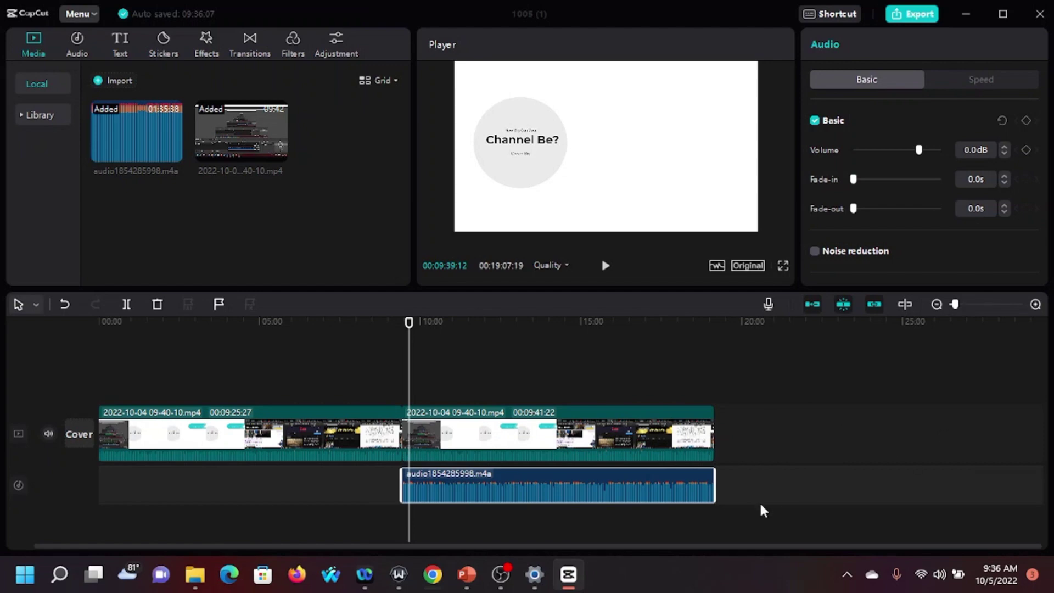
left_click_drag(716, 489, 880, 505)
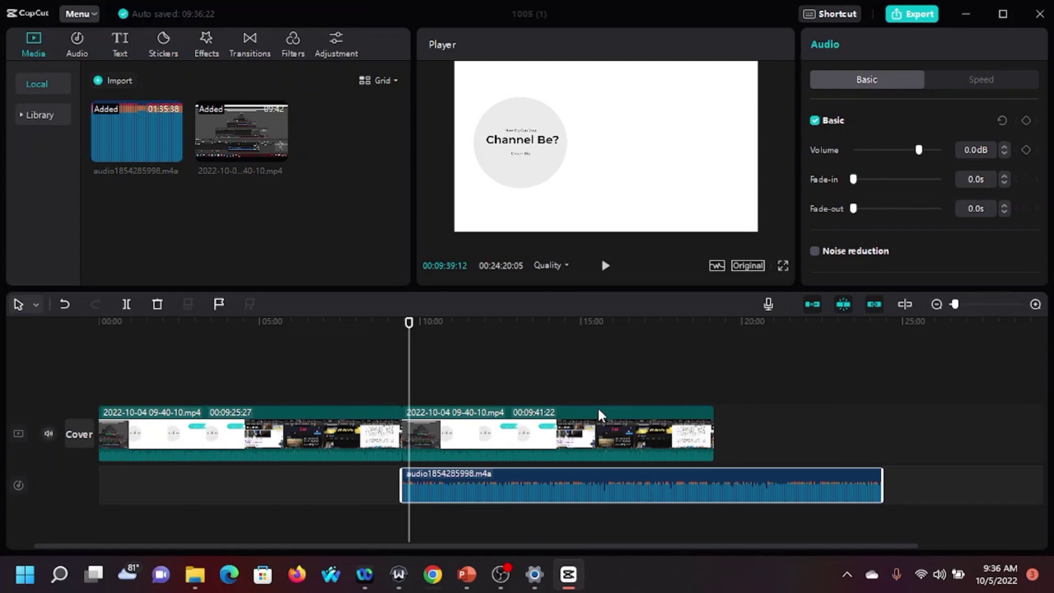
left_click(500, 574)
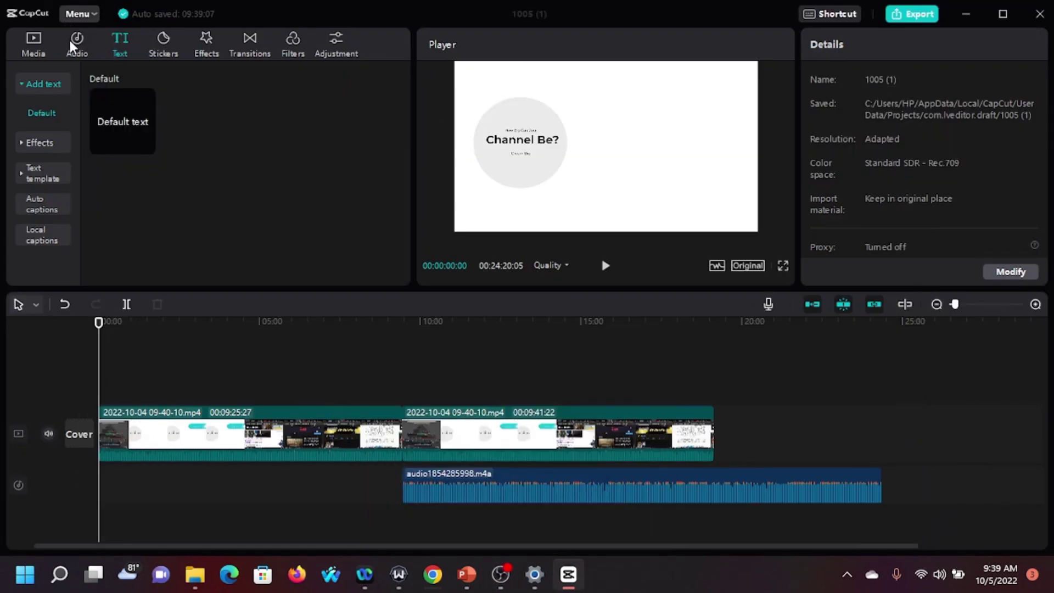
Step: Add a default text clip at the timeline start, stretch its end to about 13 minutes, and clear its placeholder text
left_click(30, 44)
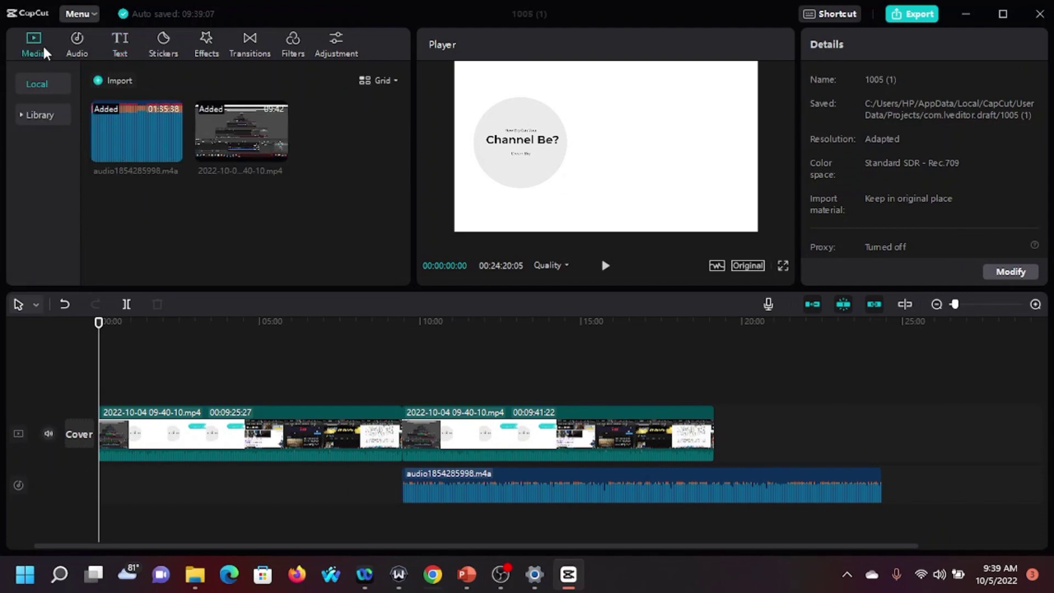
left_click(118, 44)
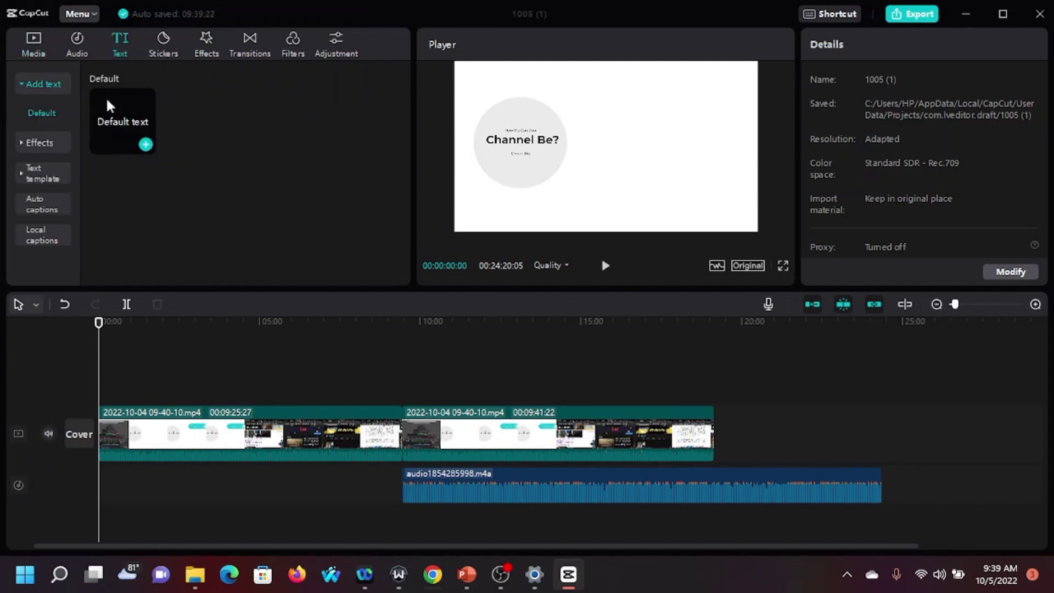
left_click(145, 146)
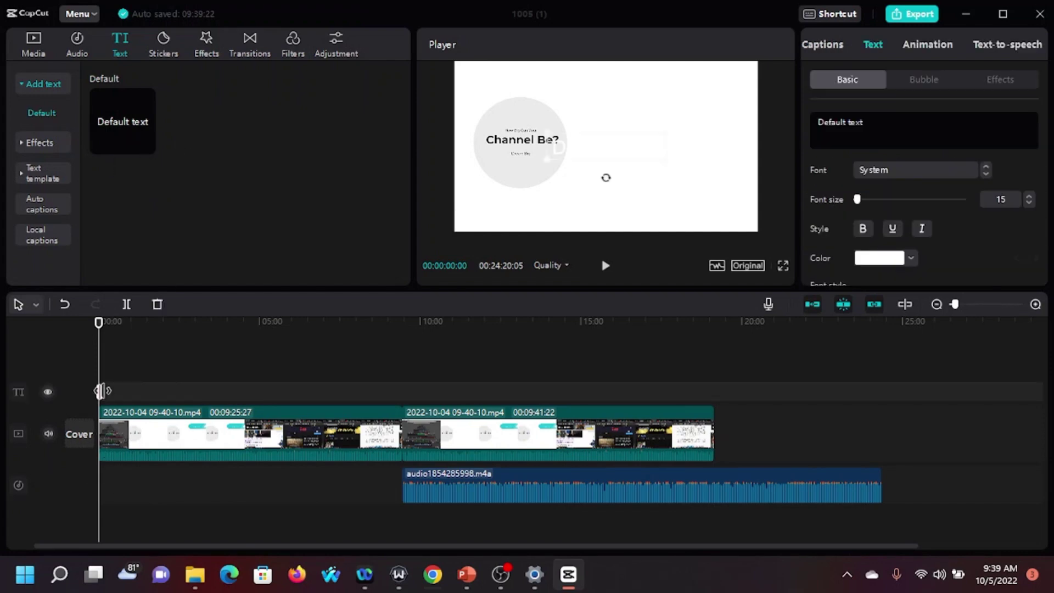
left_click_drag(101, 391, 516, 409)
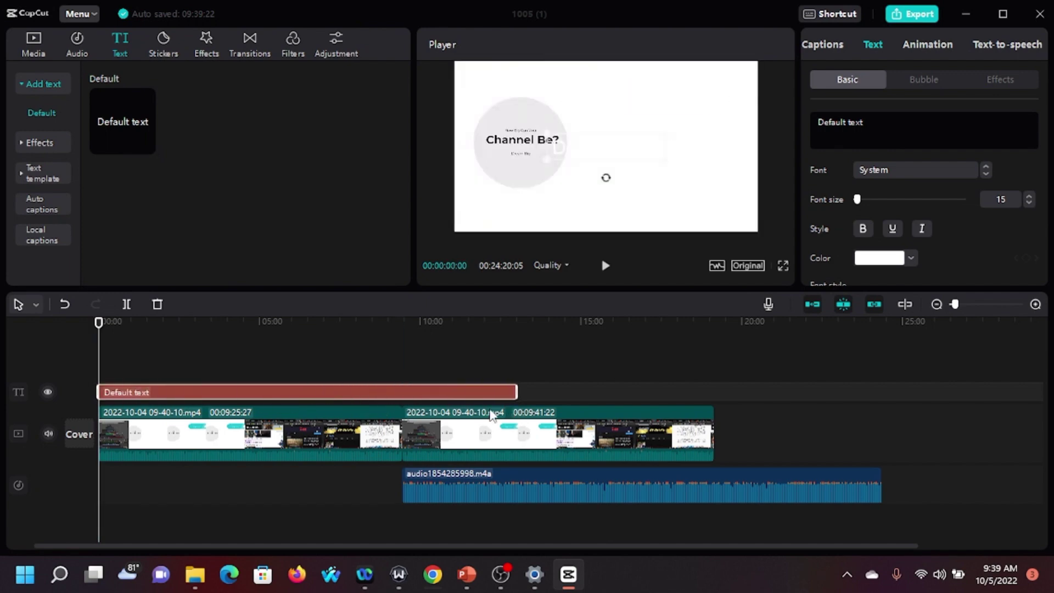
left_click(112, 393)
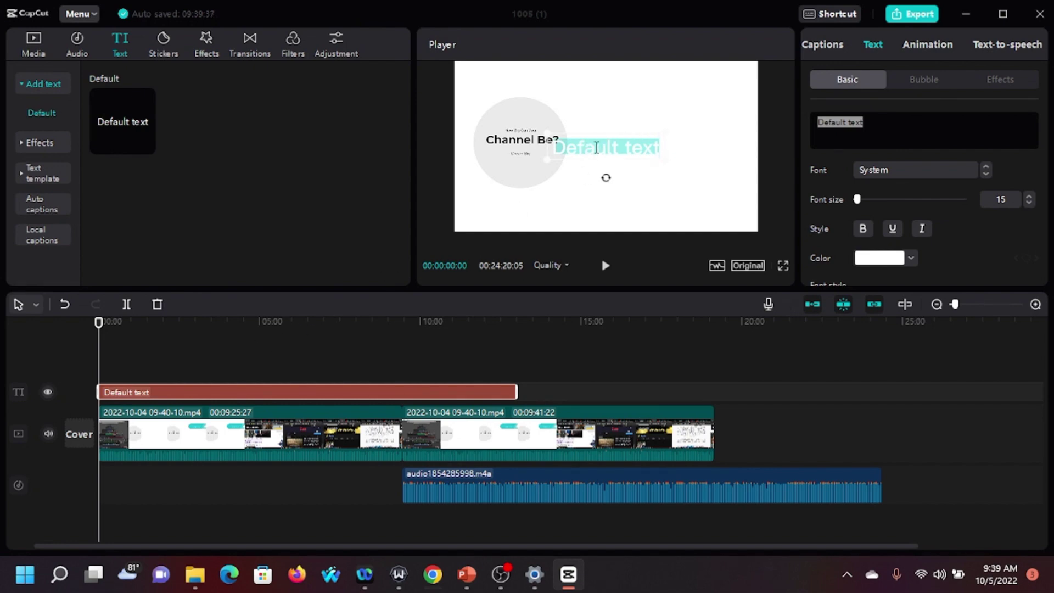
key("BackSpace")
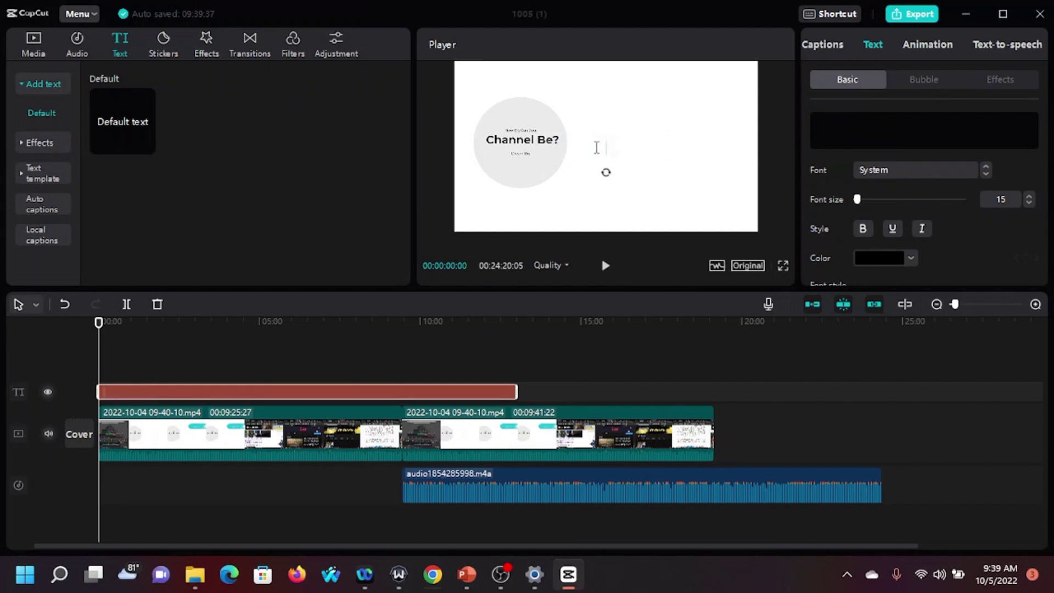
Step: Move the playhead to 00:02:31:07 and delete the emptied text clip from the timeline
left_click(180, 383)
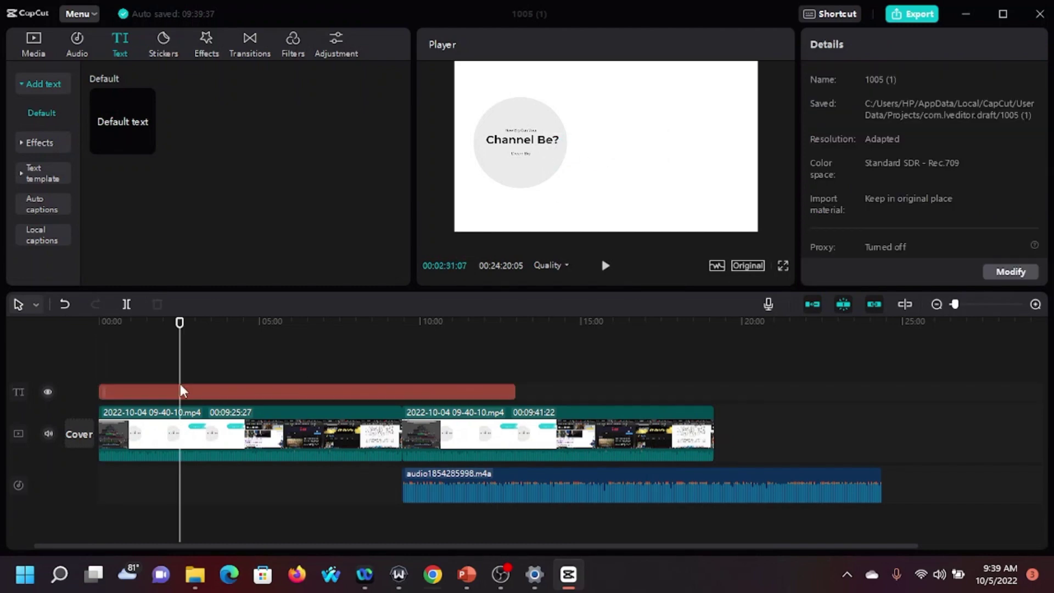
left_click(101, 392)
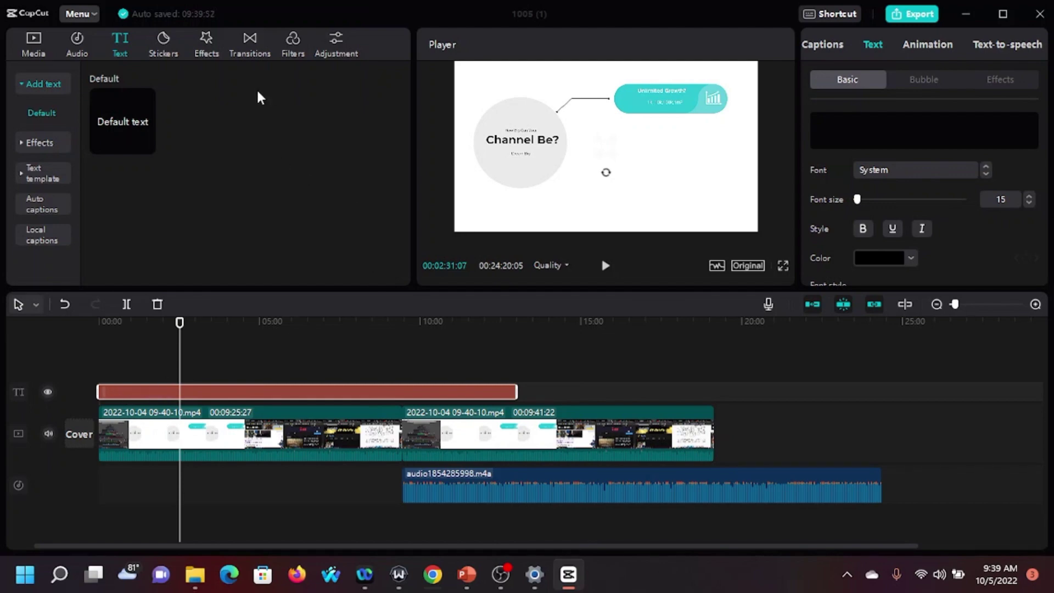
left_click(622, 167)
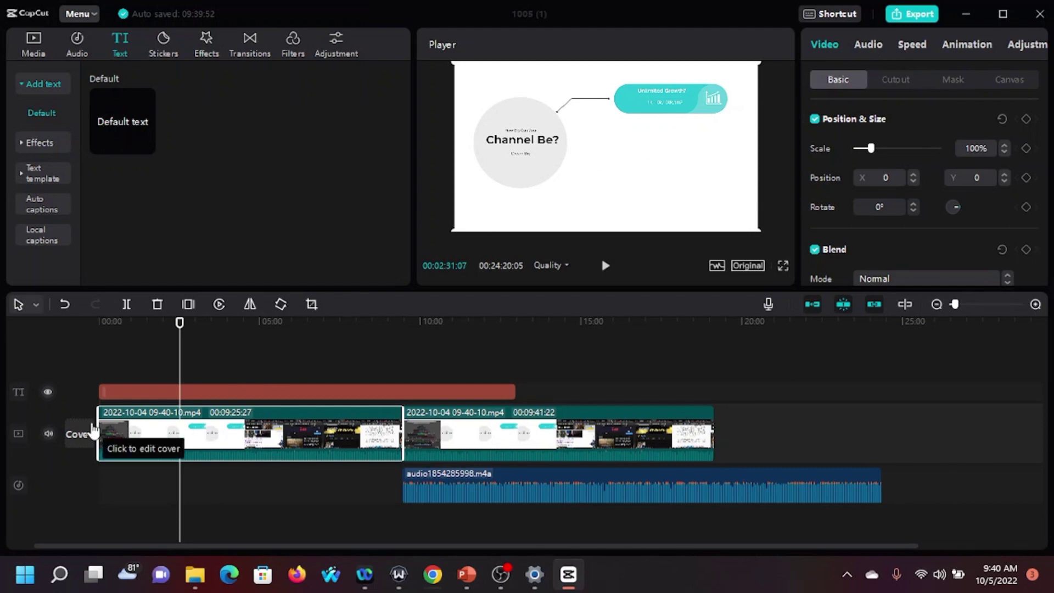
left_click(102, 392)
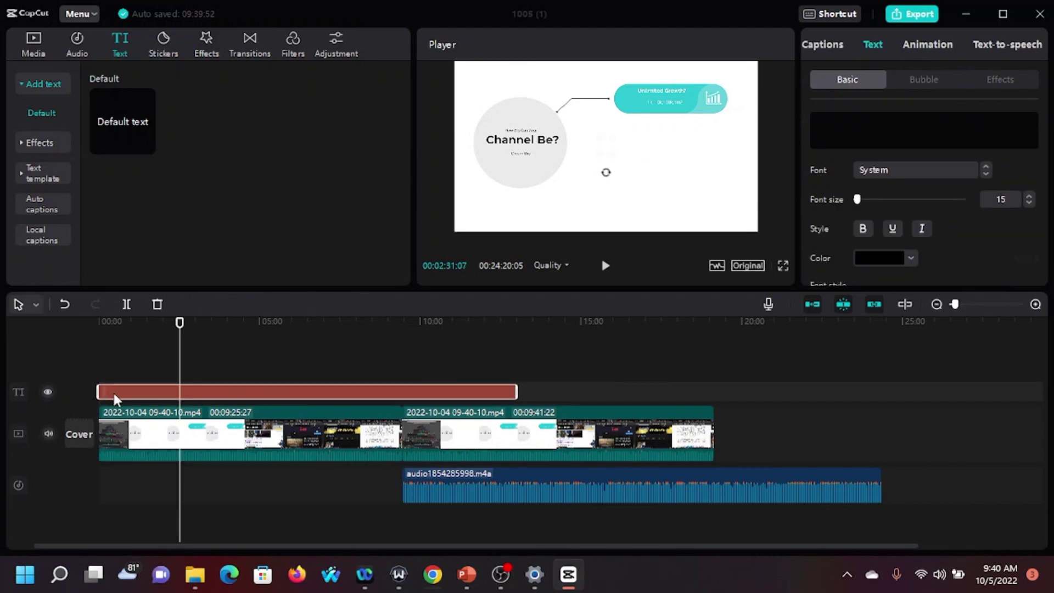
right_click(113, 390)
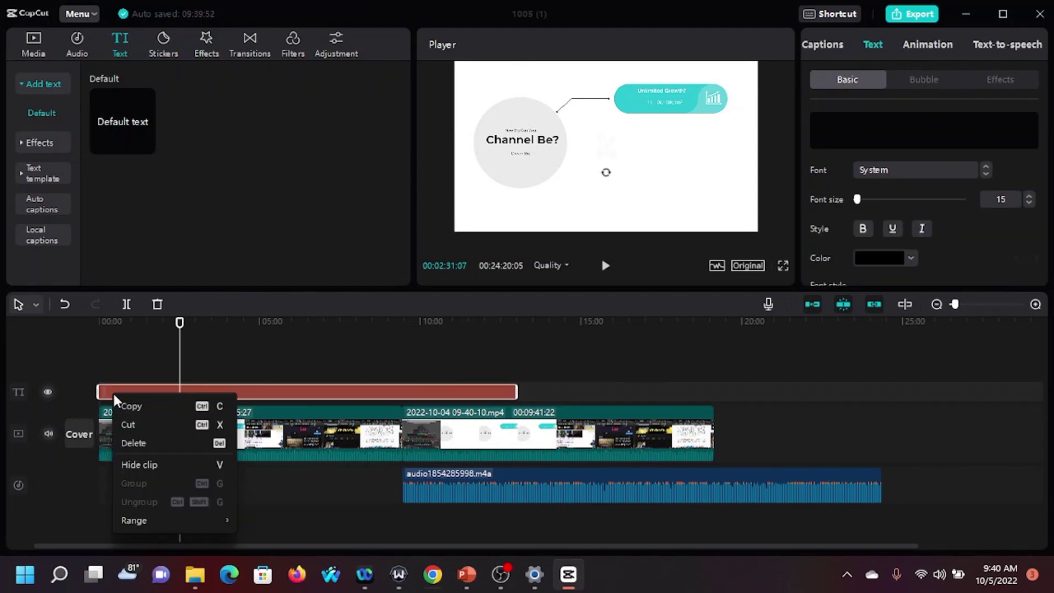
left_click(143, 443)
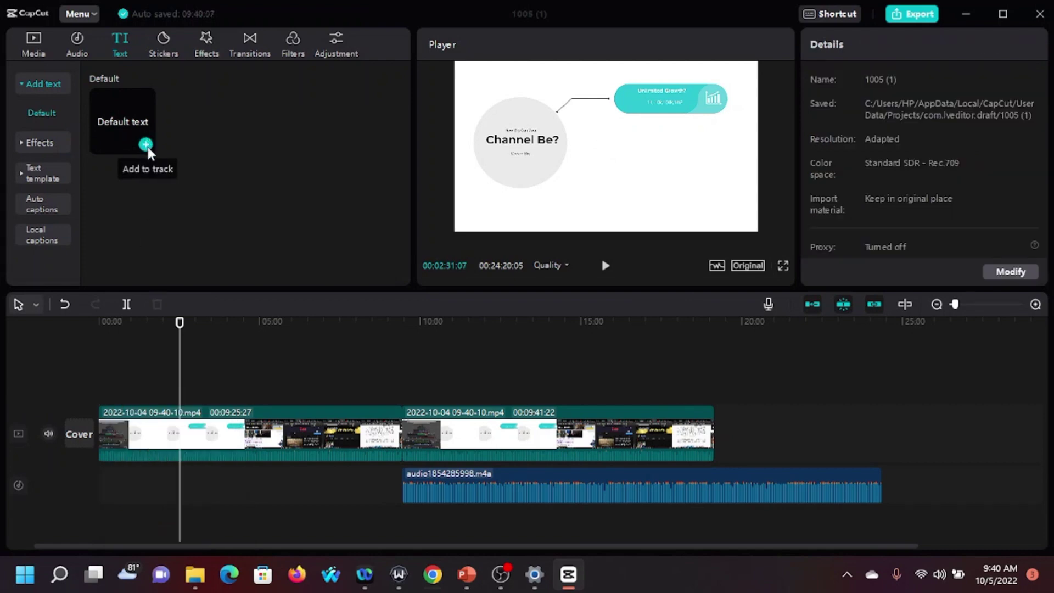
Step: Add a default text clip at 00:02:31:07, extend it to just past the first video clip's end, and clear its placeholder text
left_click(146, 145)
left_click_drag(183, 391, 407, 388)
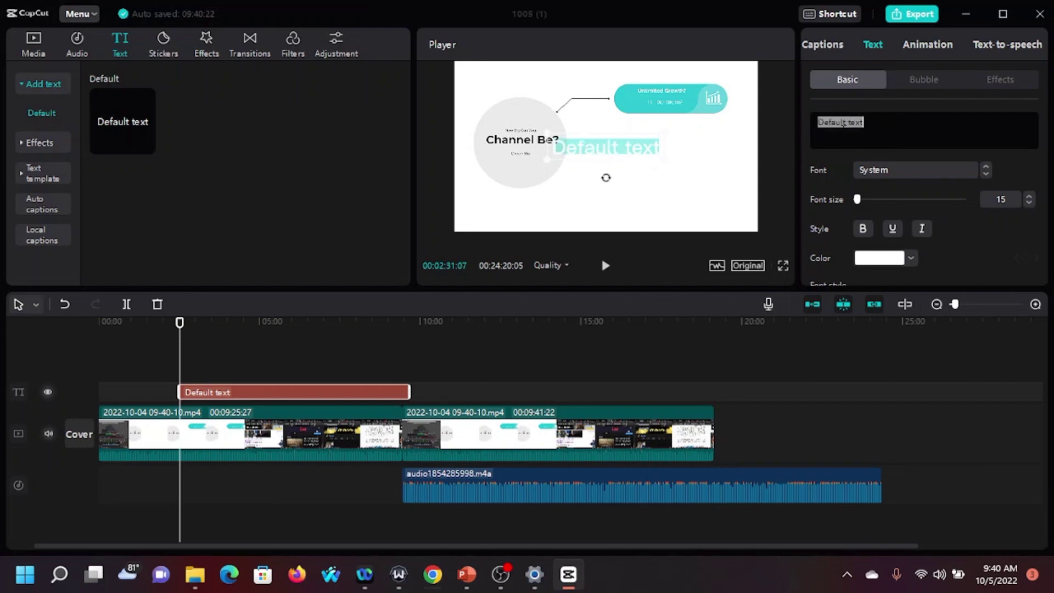
key("BackSpace")
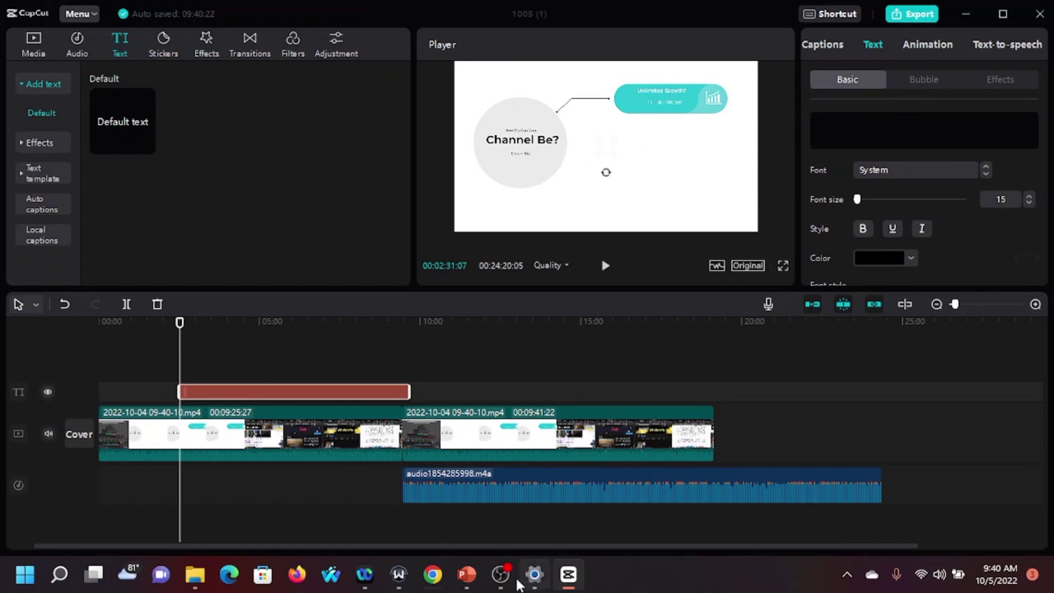
Step: Switch to the "How To Build a Successful Online Business" presentation in PowerPoint and copy the slide's fourth point, about businesses that waited for customers
mouse_move(469, 576)
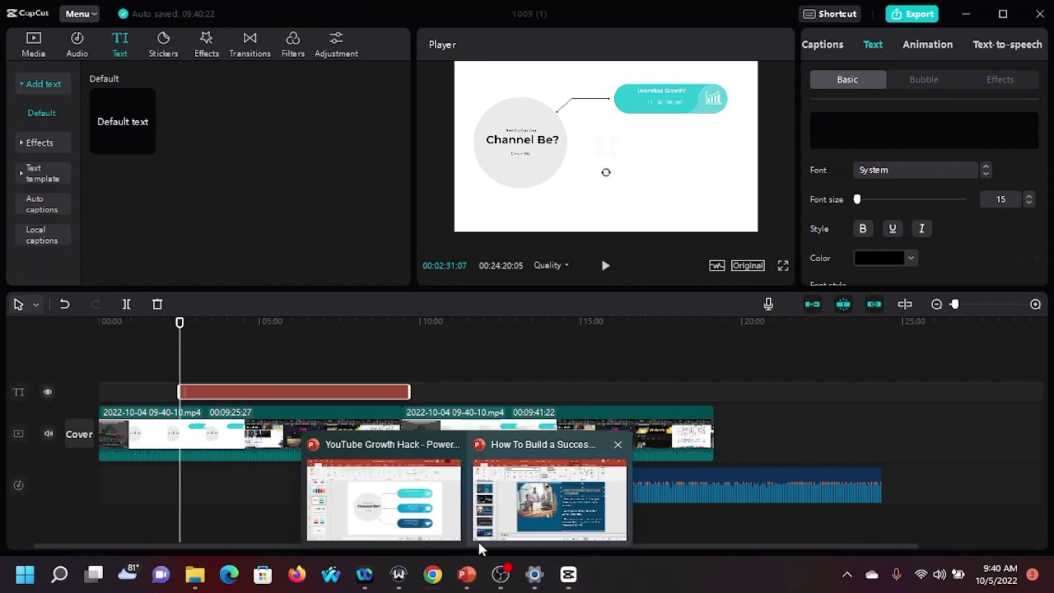
left_click(551, 523)
left_click_drag(716, 233, 645, 209)
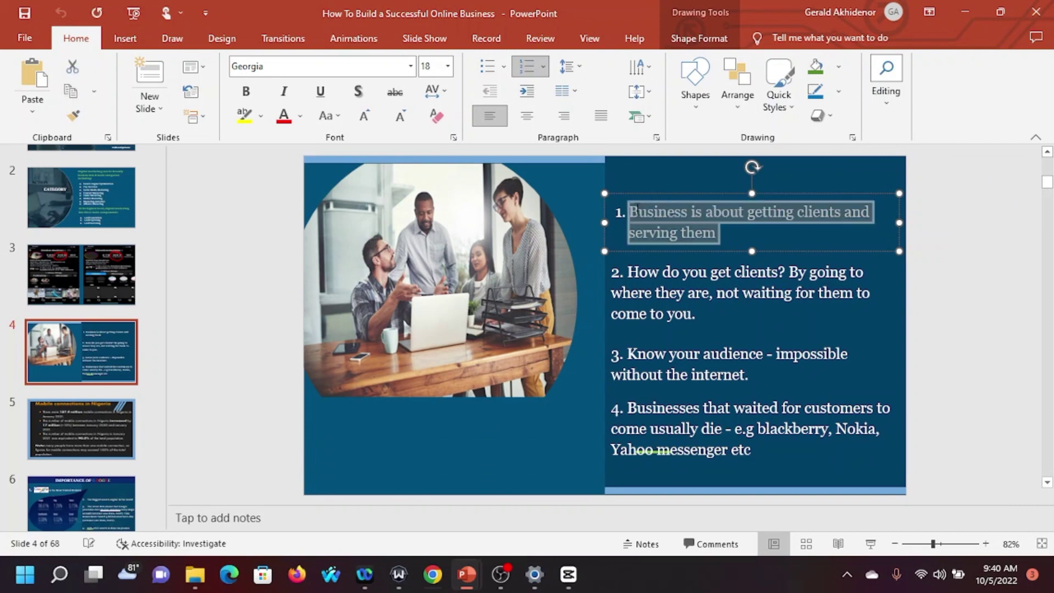
left_click(754, 453)
left_click_drag(755, 453, 610, 412)
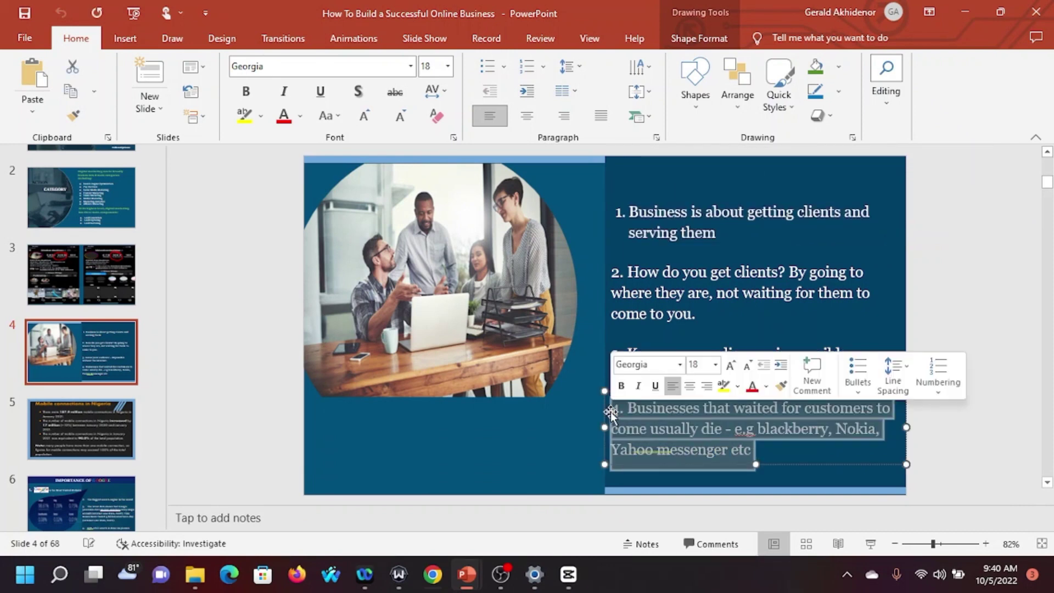
right_click(636, 417)
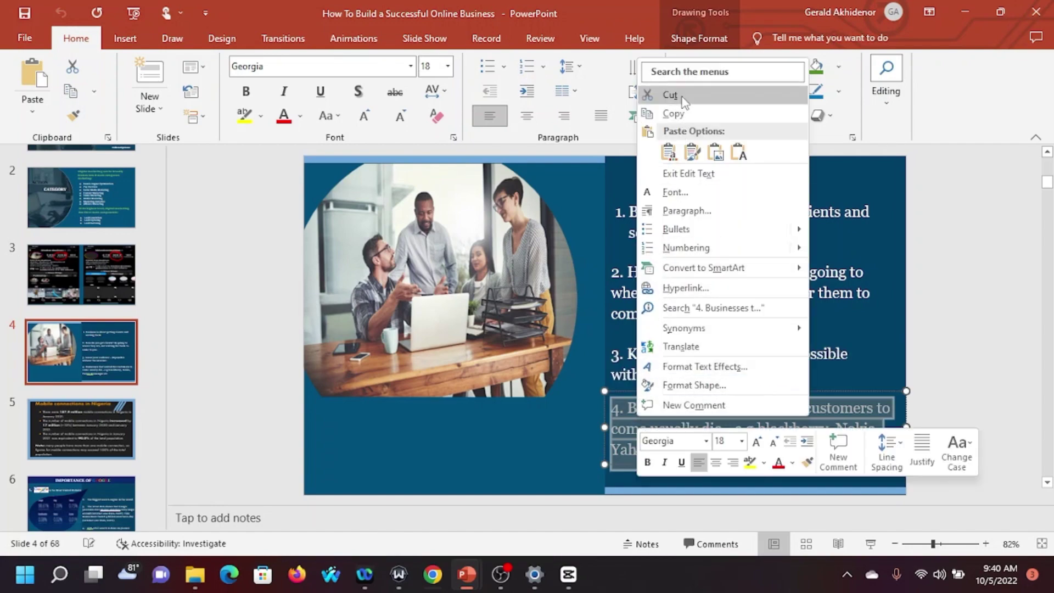
left_click(673, 113)
Step: Return to CapCut and paste the copied slide paragraph as the text of the empty text clip
left_click(964, 12)
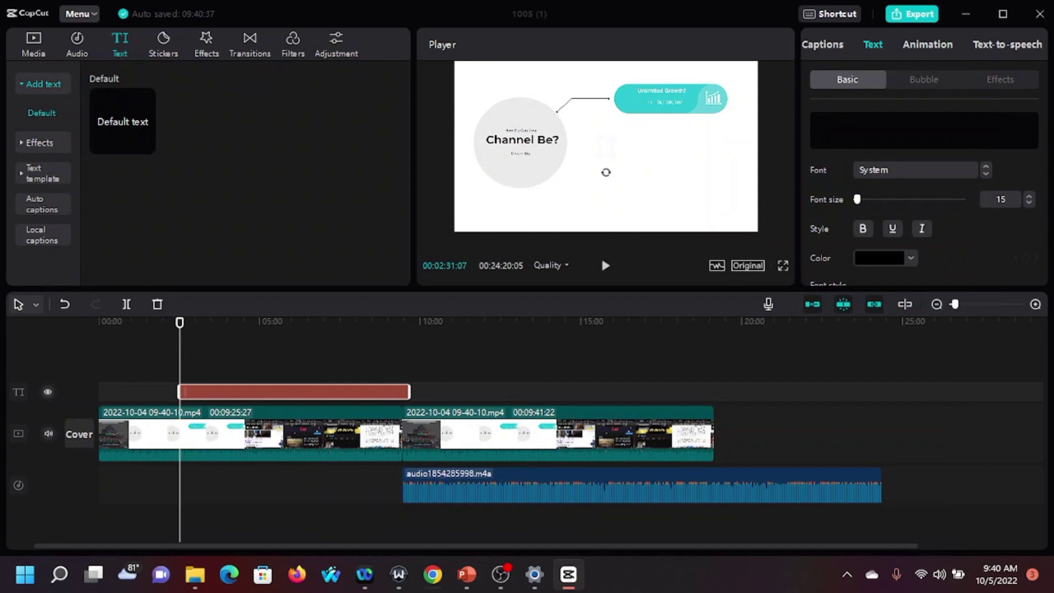
right_click(826, 122)
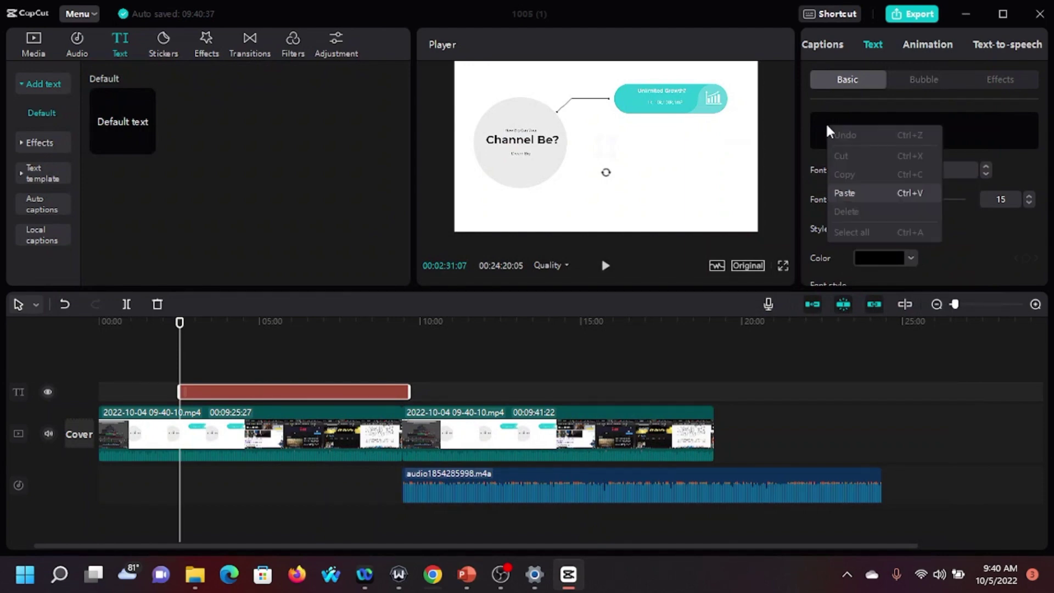
left_click(847, 198)
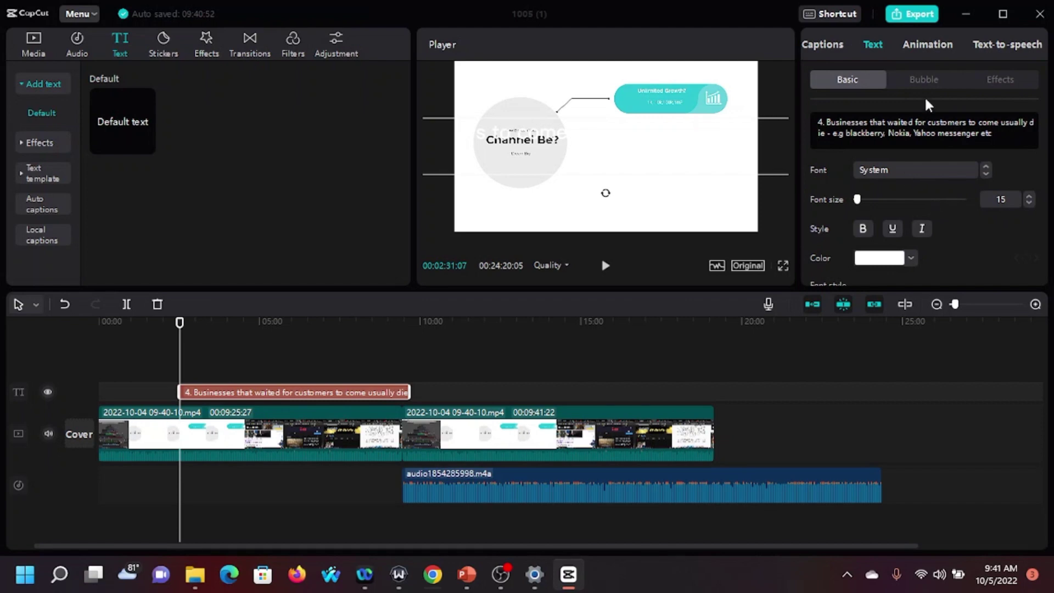
Step: Generate a text-to-speech reading of the text clip with the Blake voice
left_click(986, 44)
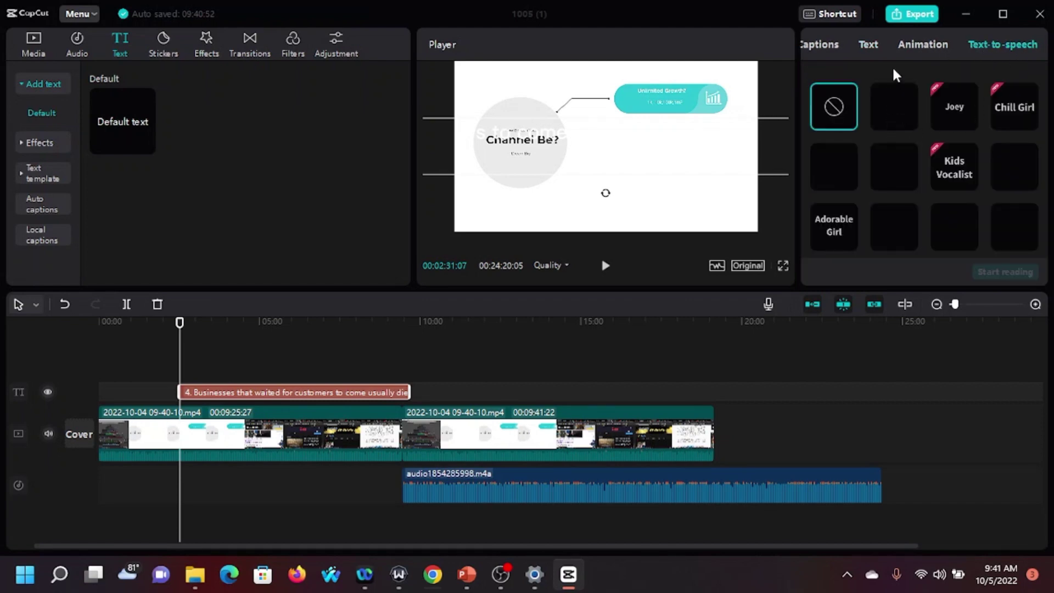
left_click(867, 43)
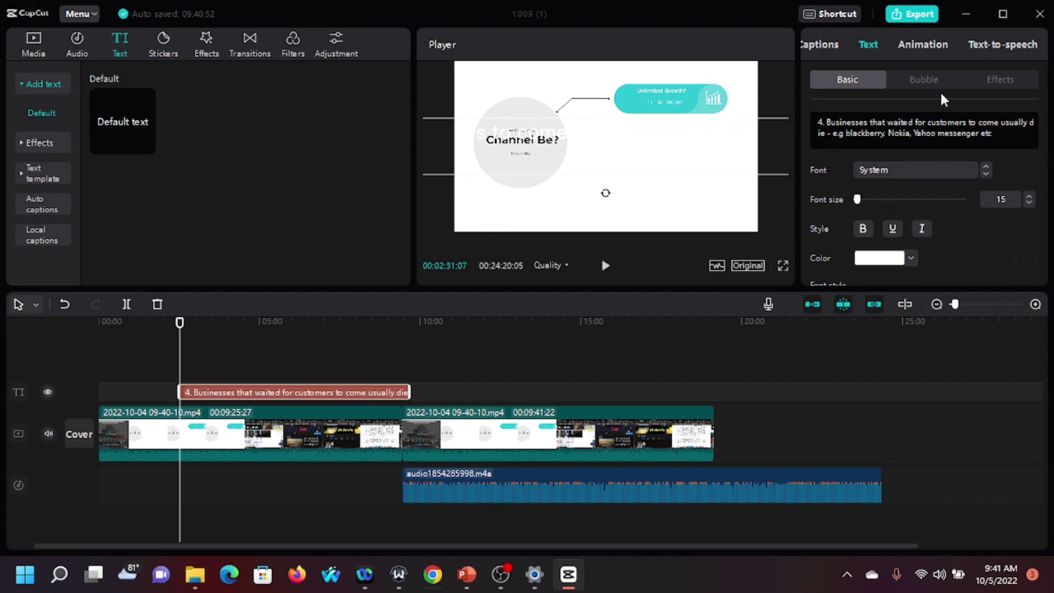
left_click(982, 45)
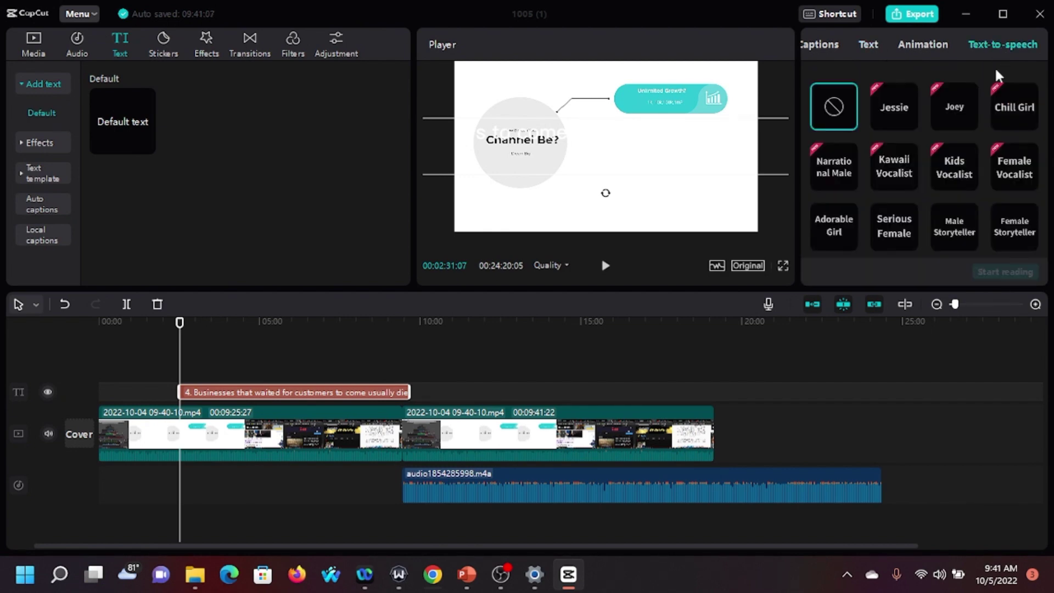
scroll(942, 120, "down", 1)
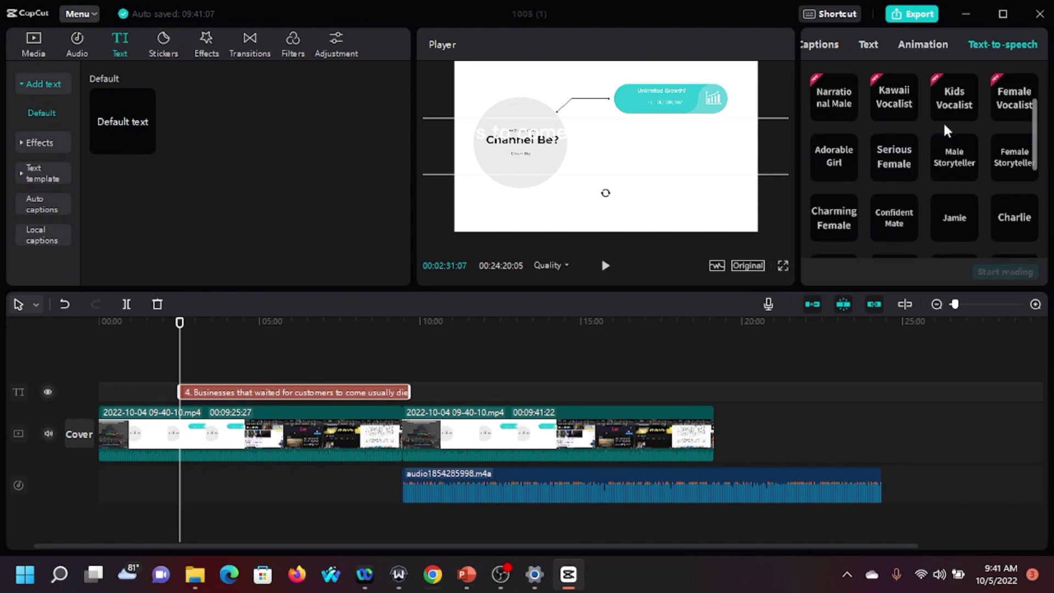
scroll(915, 187, "down", 1)
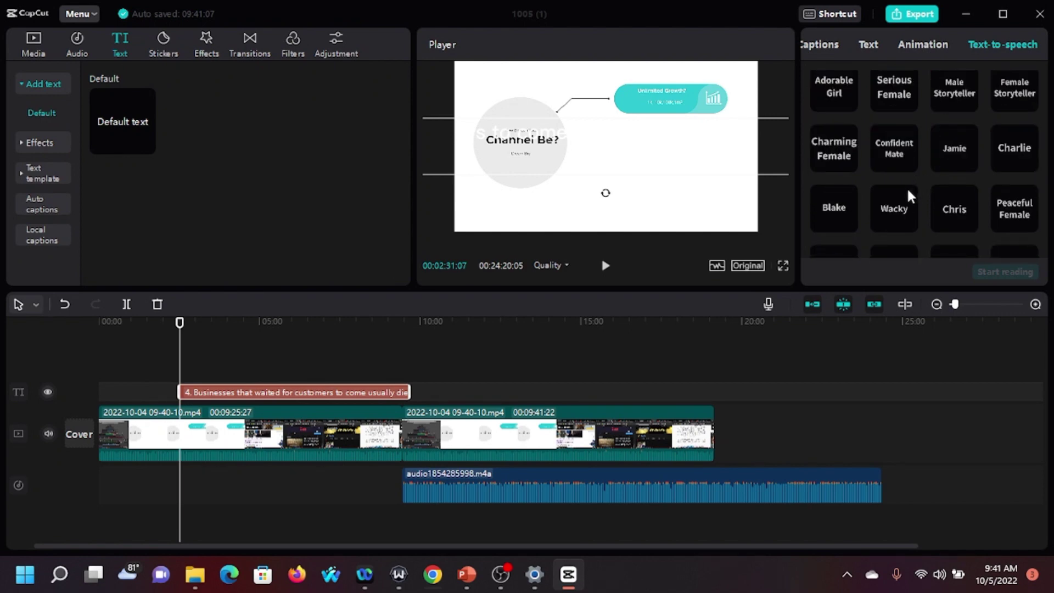
scroll(907, 186, "down", 1)
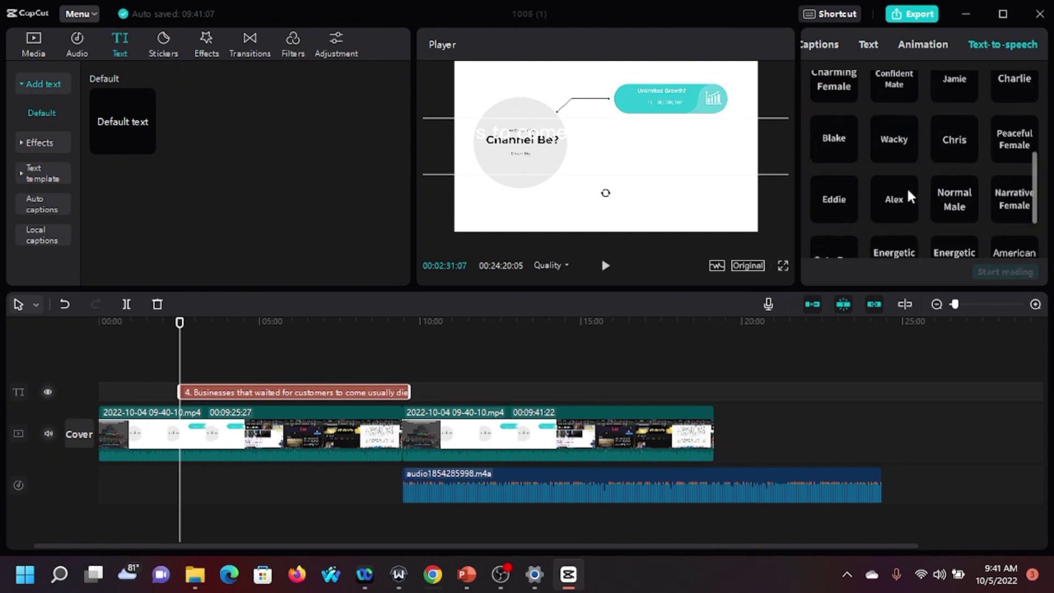
left_click(831, 136)
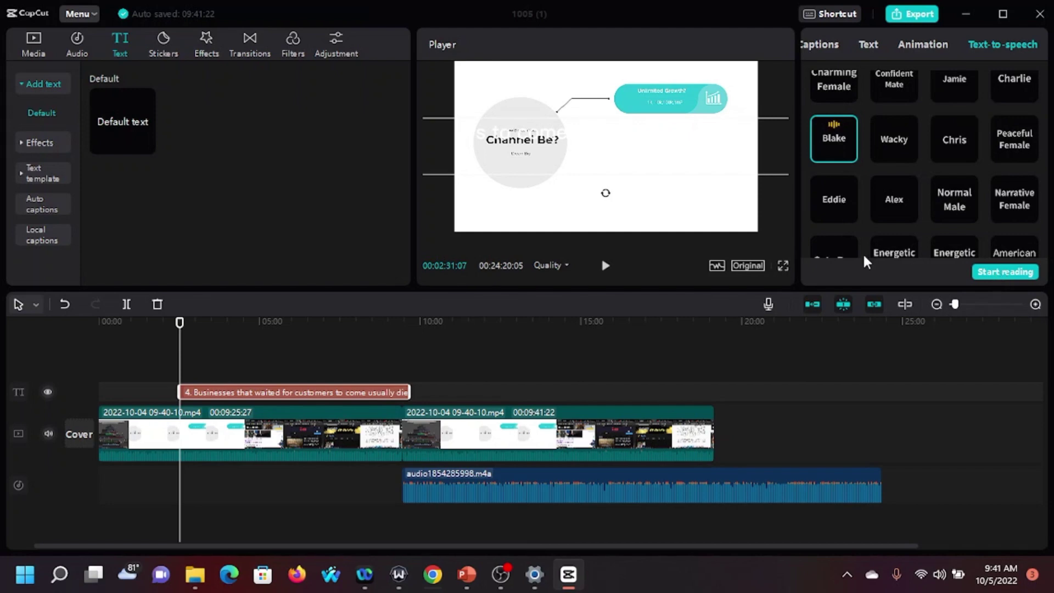
left_click(992, 271)
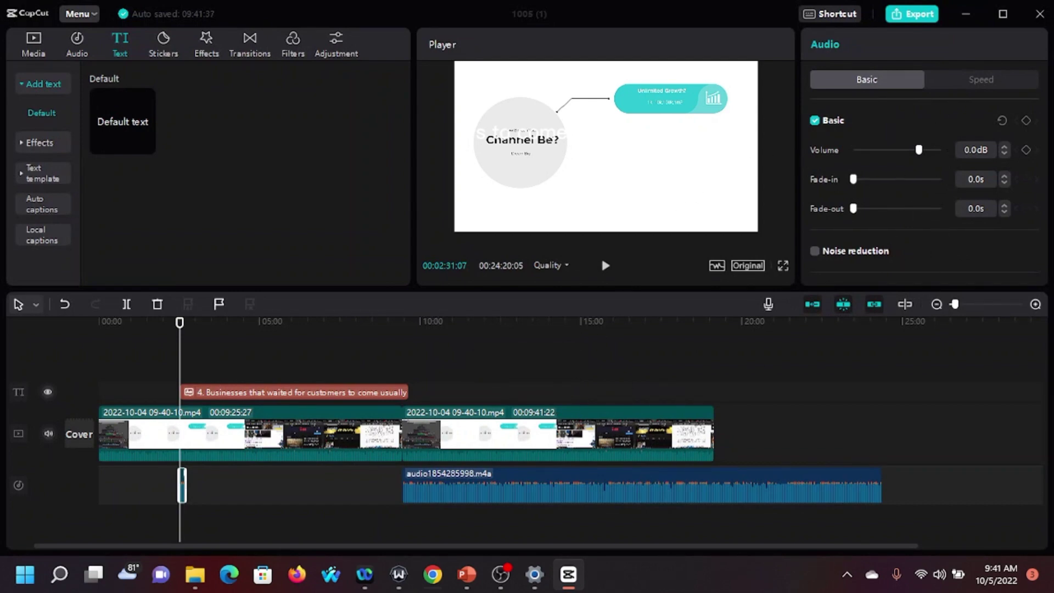
left_click(505, 575)
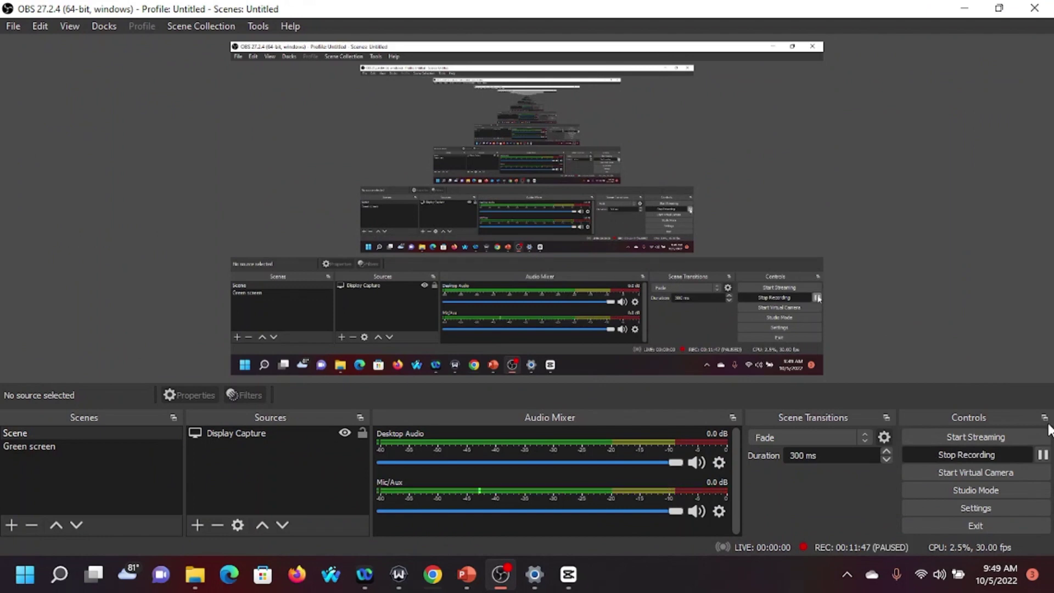
left_click(964, 8)
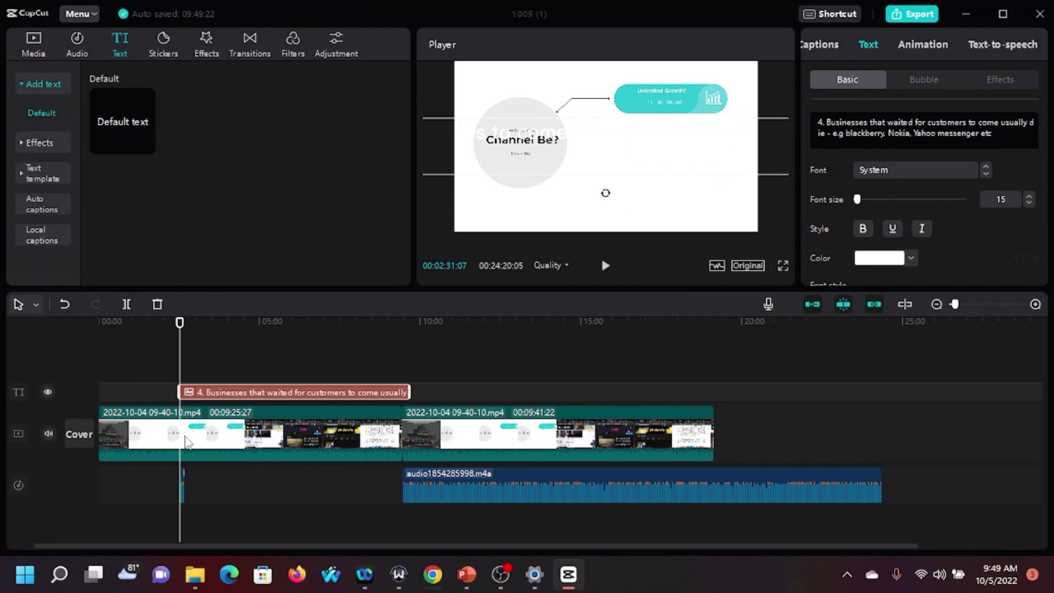
left_click(161, 439)
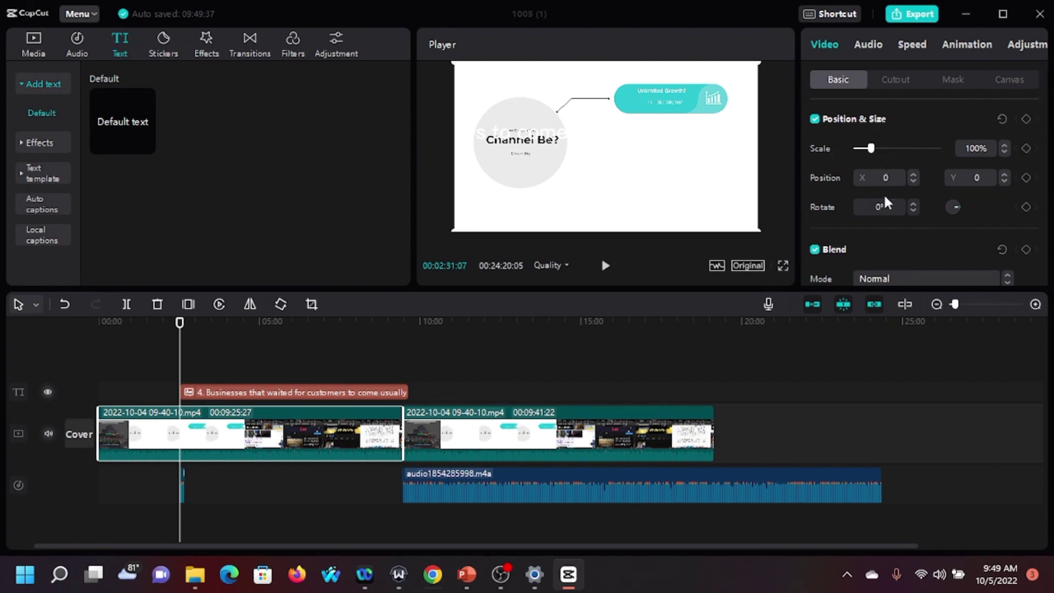
scroll(884, 194, "down", 5)
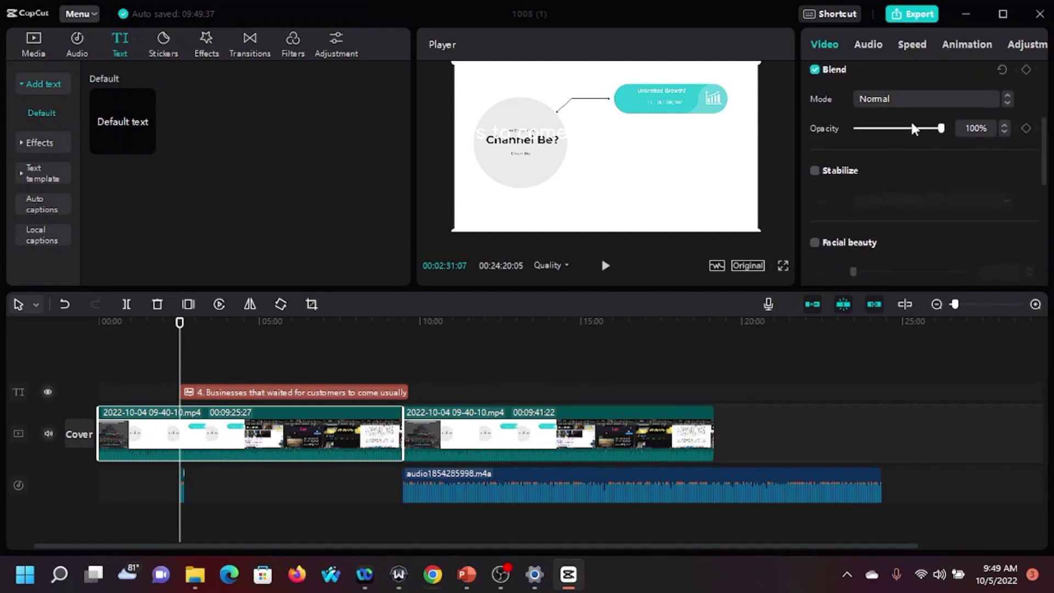
scroll(911, 180, "down", 6)
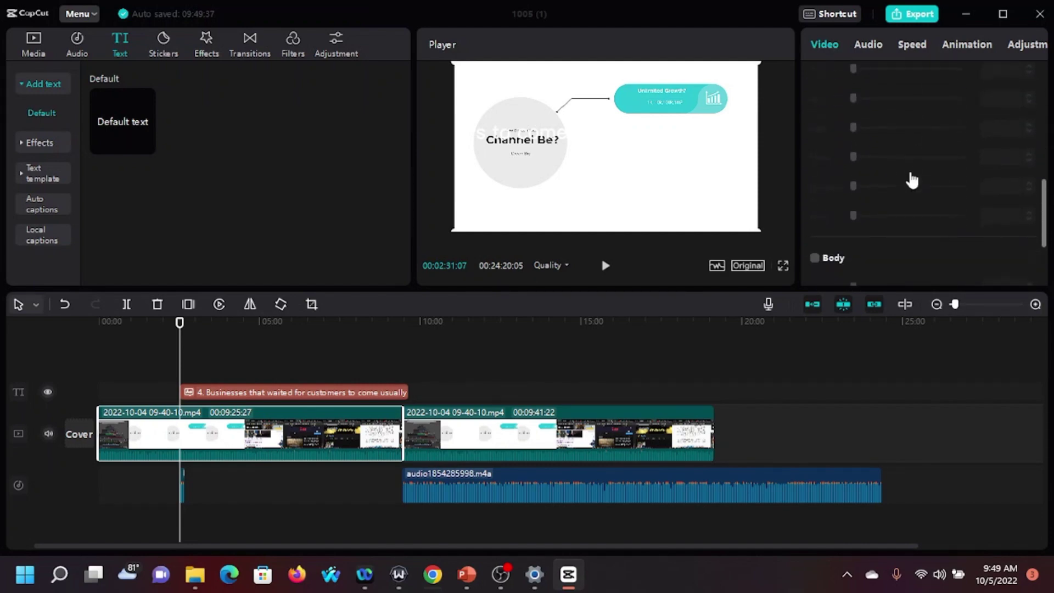
scroll(900, 180, "up", 10)
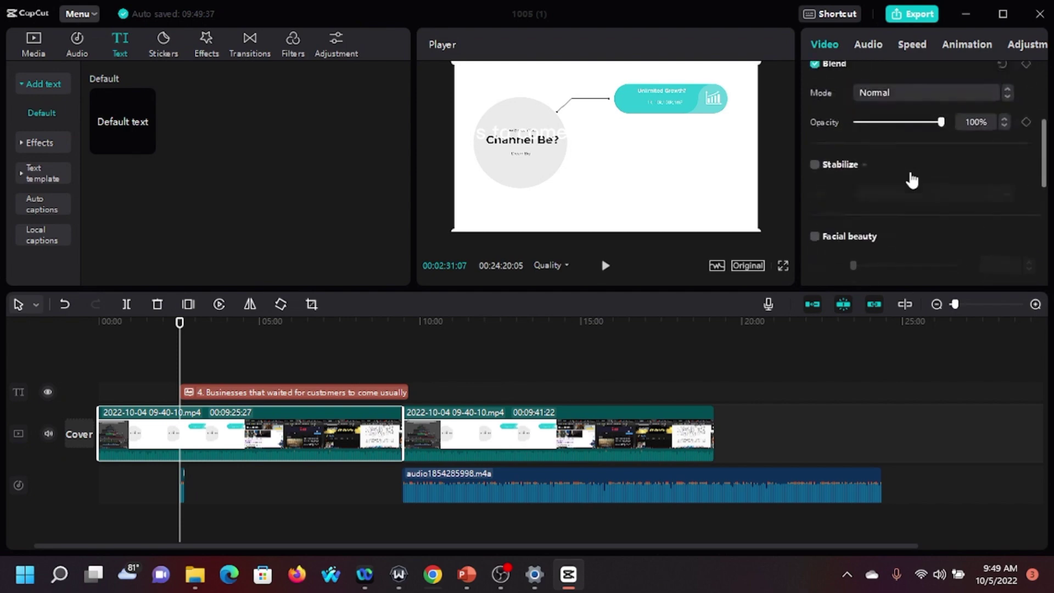
Step: Lower the volume of the audio1854285998.m4a clip to -12.3 dB
left_click(555, 495)
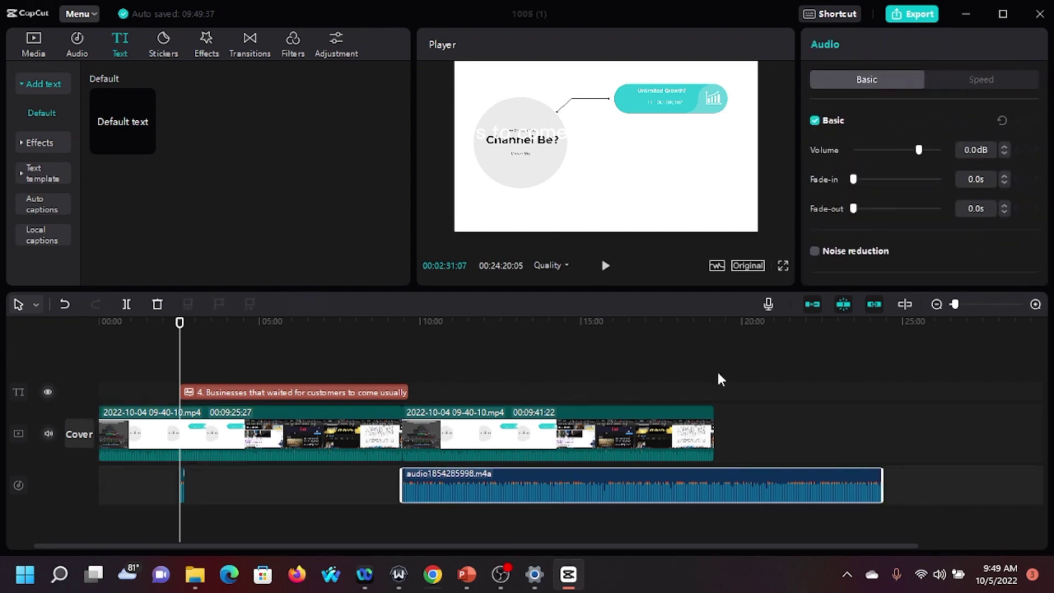
mouse_move(918, 149)
left_mouse_down()
mouse_move(864, 150)
mouse_move(946, 147)
mouse_move(846, 155)
mouse_move(907, 149)
left_mouse_up()
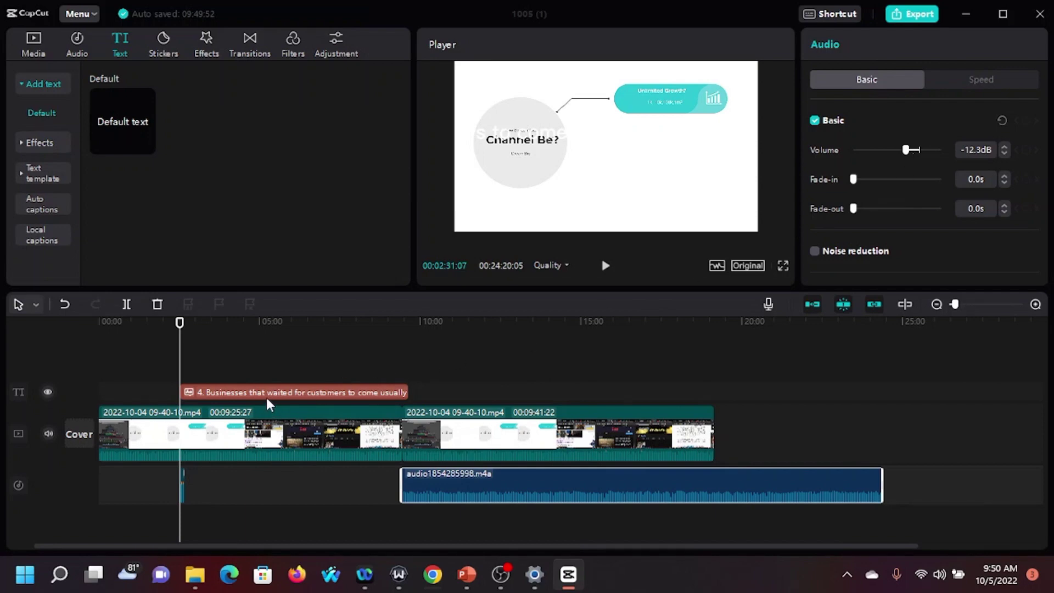
Step: Remove the leading number "4." and its space from the text clip's wording
left_click(251, 393)
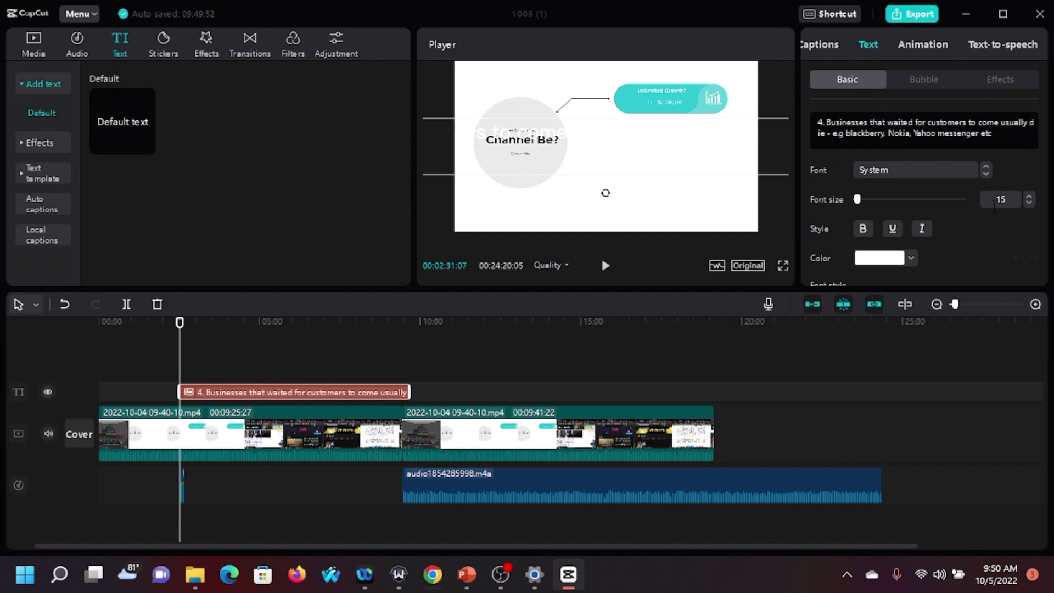
left_click(983, 45)
left_click(922, 45)
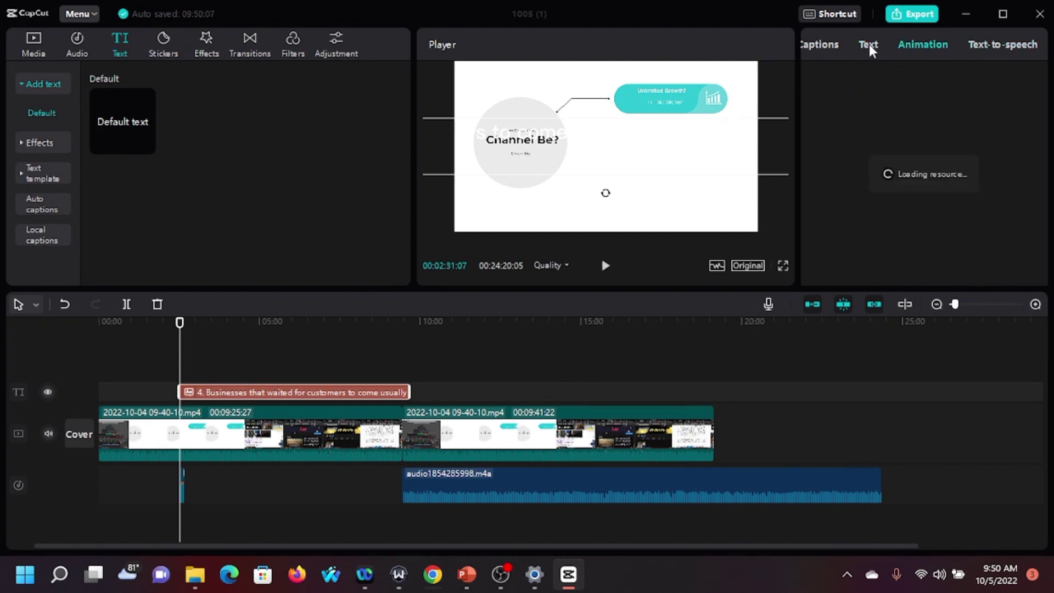
left_click(866, 44)
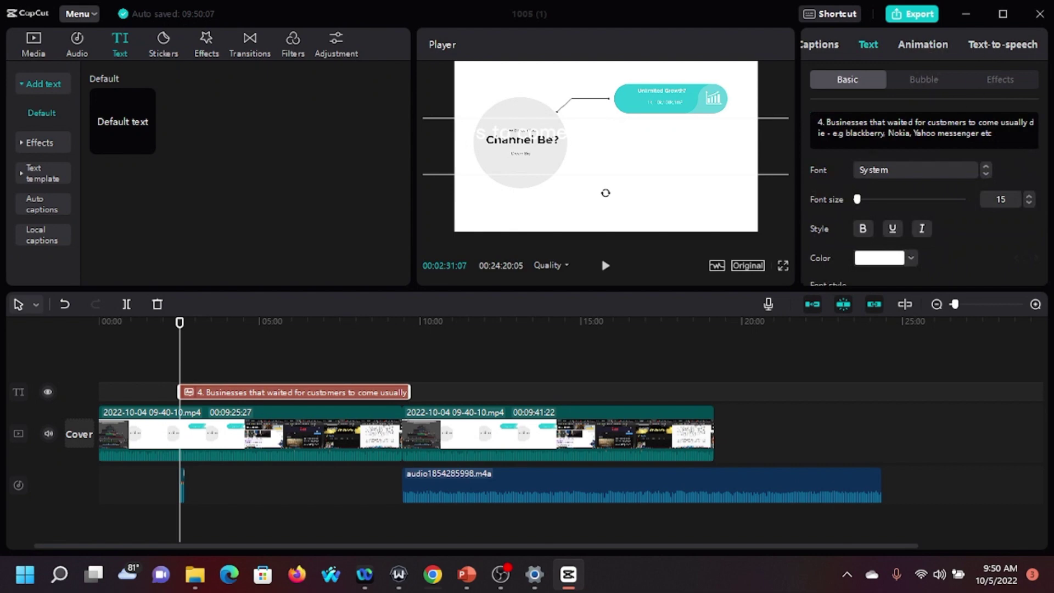
left_click(818, 138)
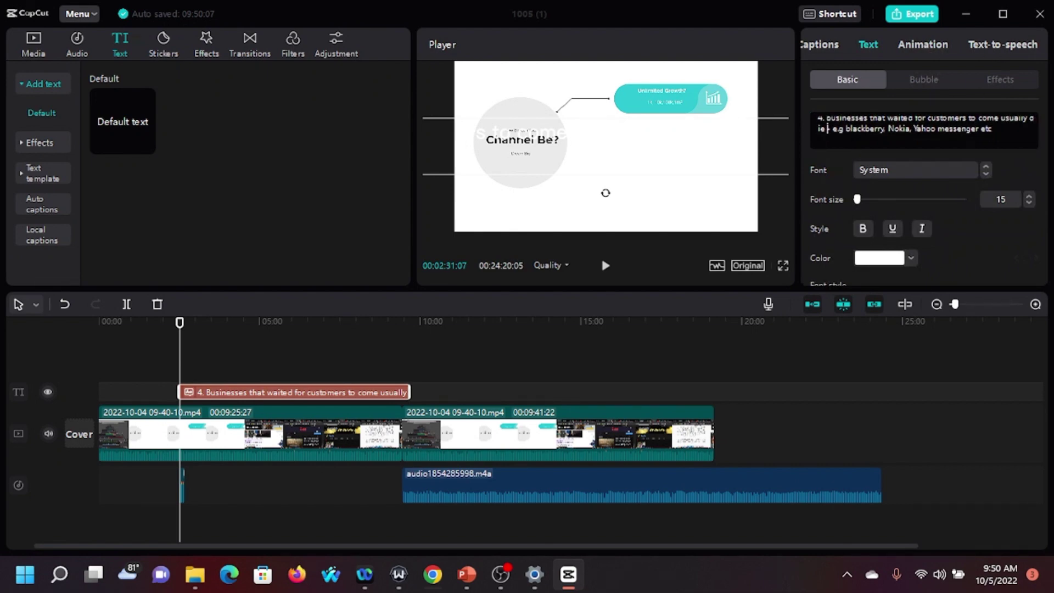
key("BackSpace")
key("BackSpace")
key("BackSpace")
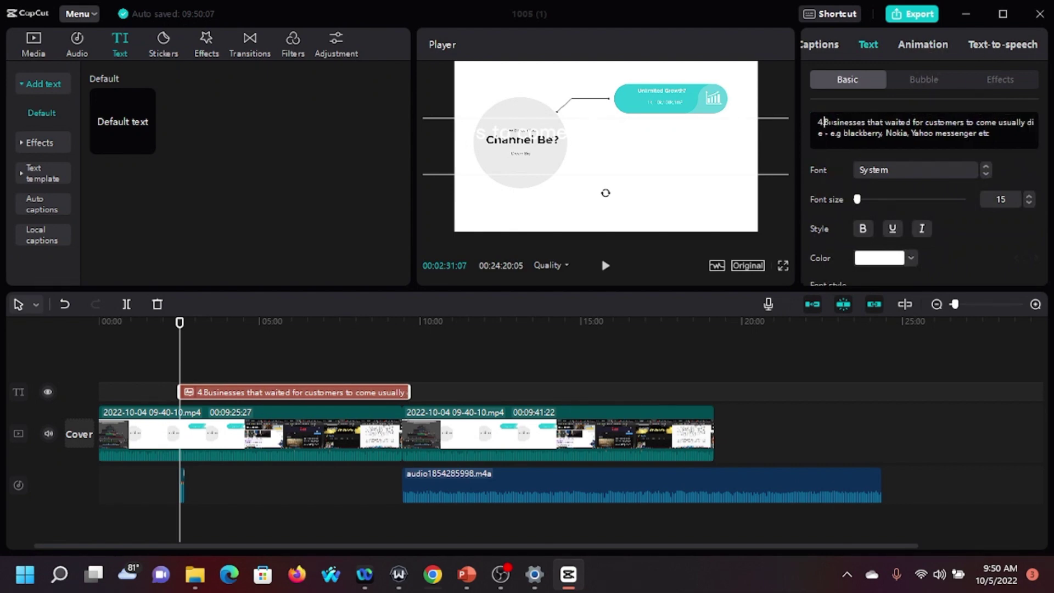
Step: Below the existing wording, after a blank line, add "I am very pleased that you are watcching my video."
key("ctrl+End")
key("Return")
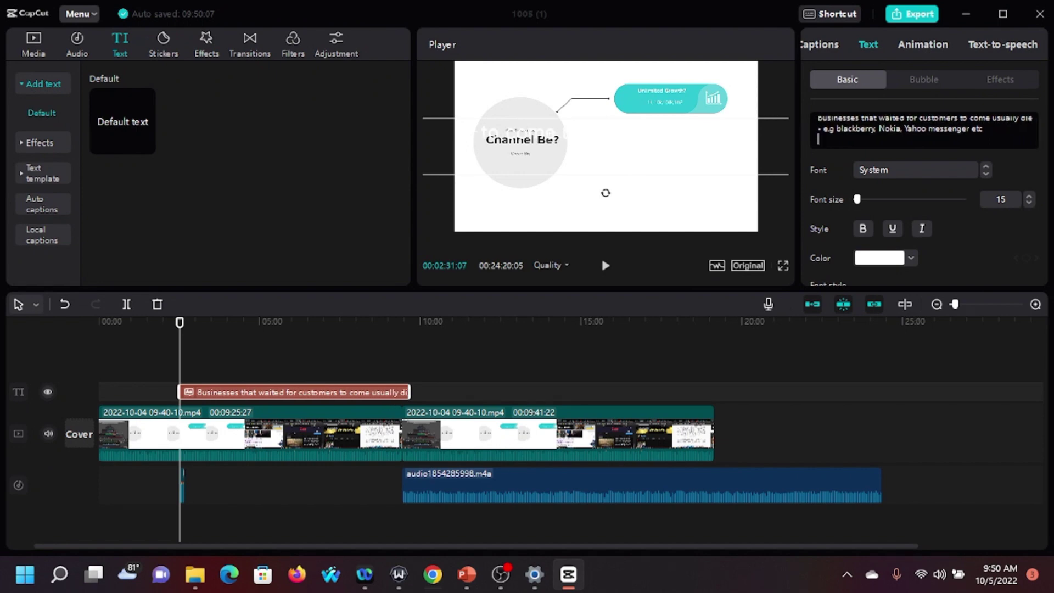
key("Return")
type("I am very pleased that you are watching my video.")
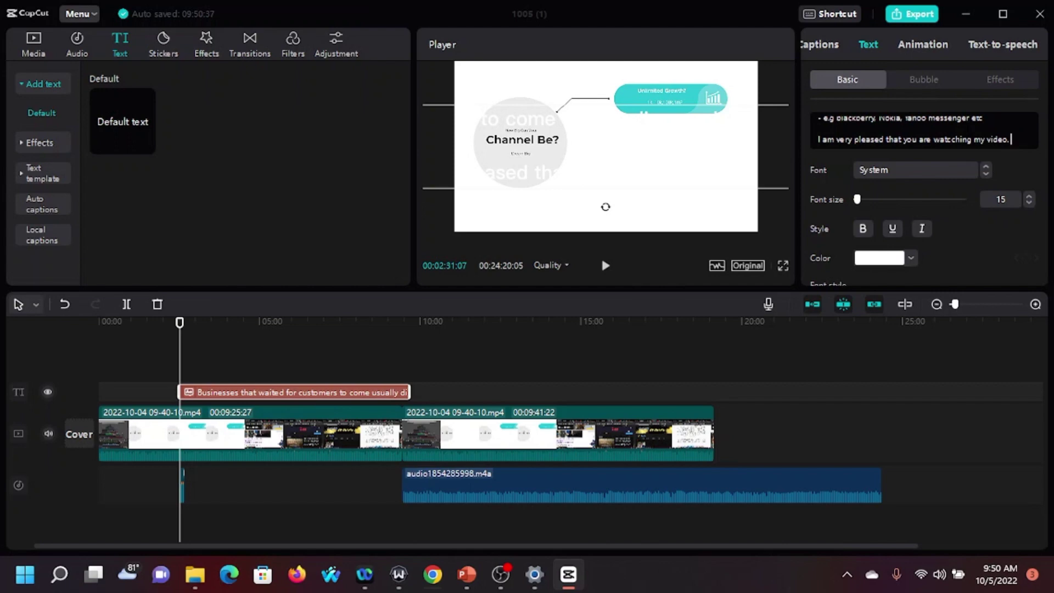
Step: Append "You have to be very careful of erros because the robot will read the error as it is writeen." to the text clip
type("You have to be cvery")
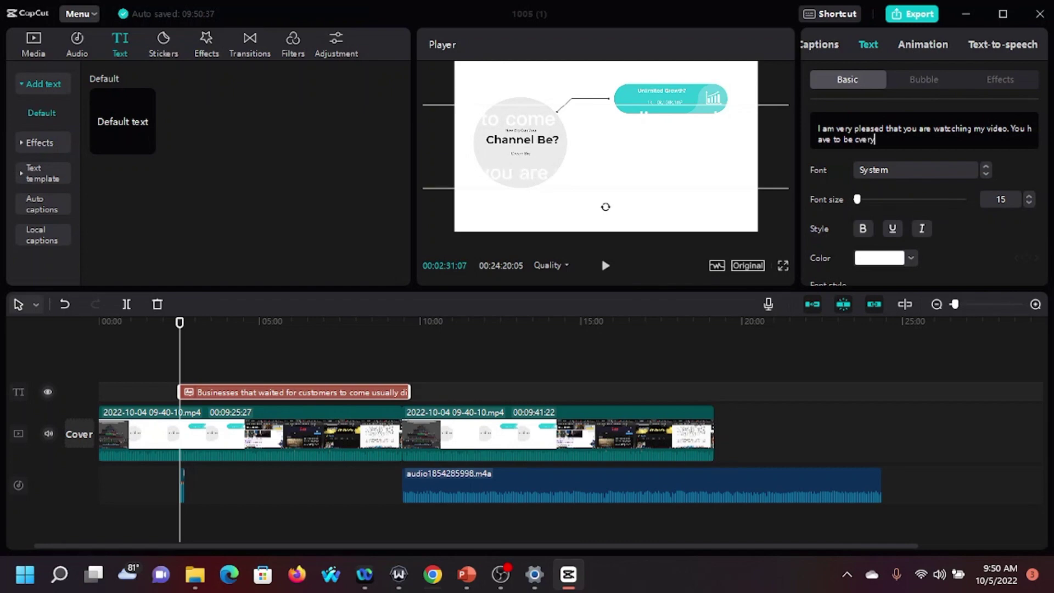
key("BackSpace")
key("BackSpace")
key("BackSpace")
key("BackSpace")
key("BackSpace")
type("very careful of erros becau")
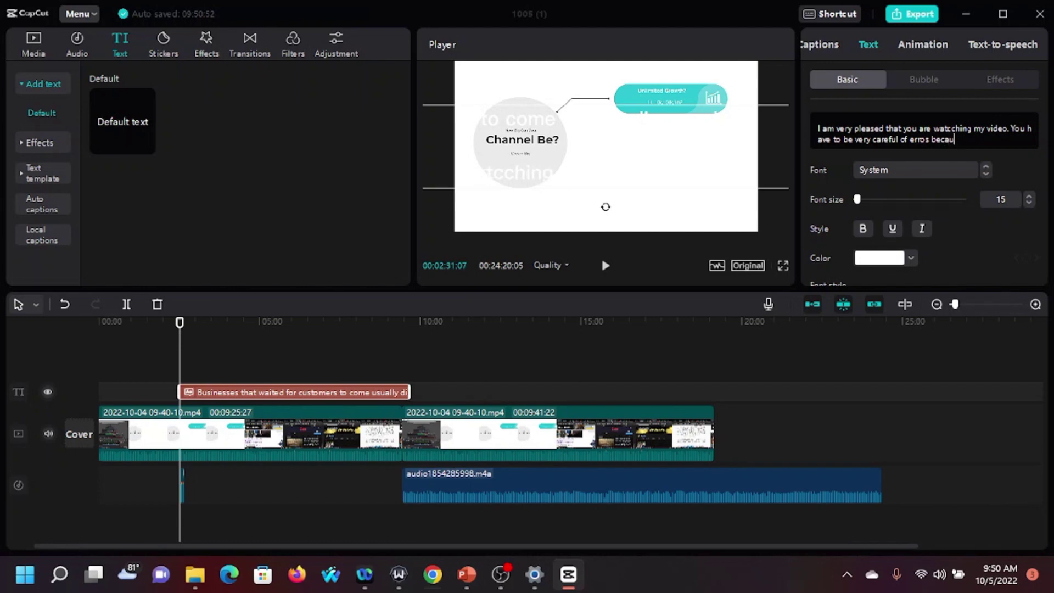
type("se the robot will read the e")
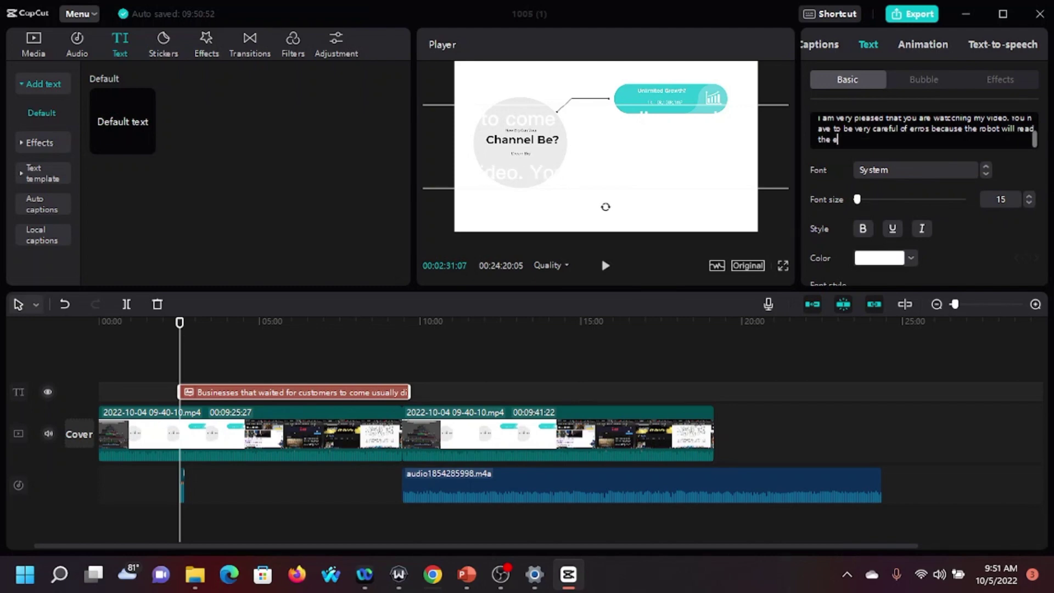
type("rror as it is writeen.")
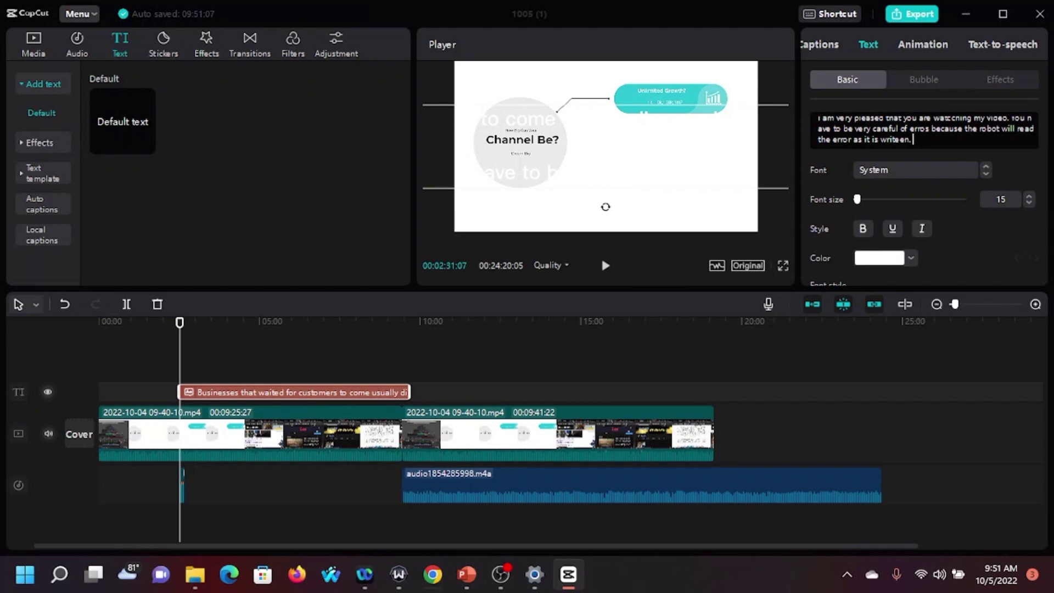
scroll(911, 144, "up", 5)
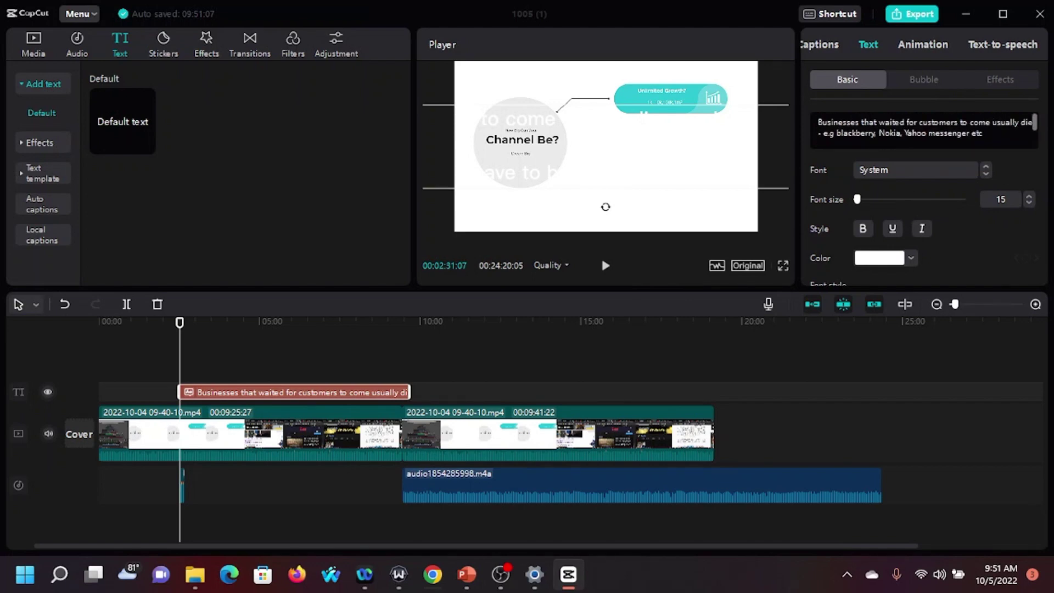
Step: Generate a text-to-speech reading of the selected text clip with the Wacky voice
left_click(981, 45)
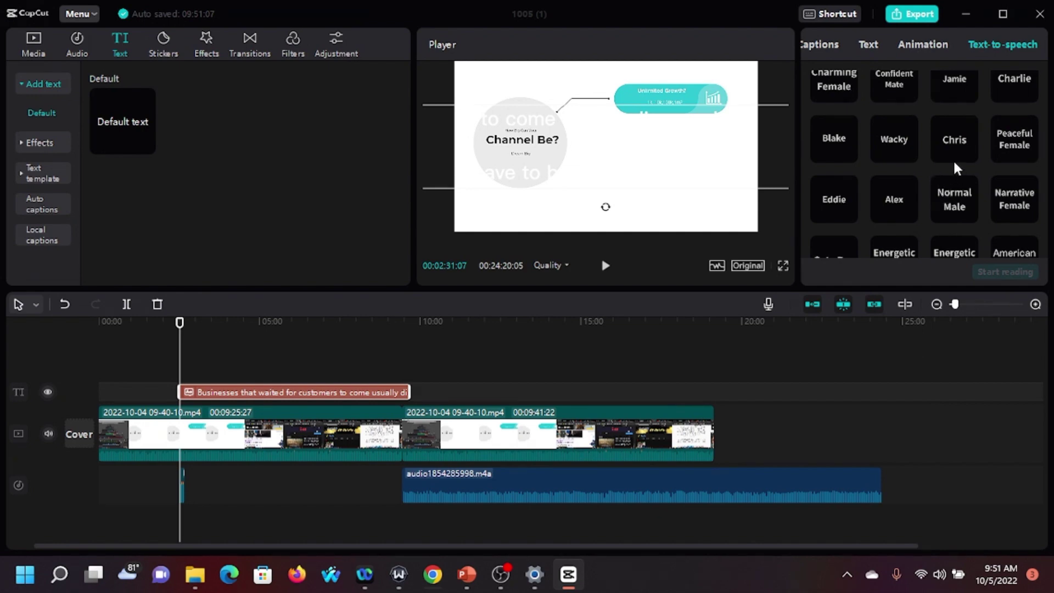
left_click(889, 146)
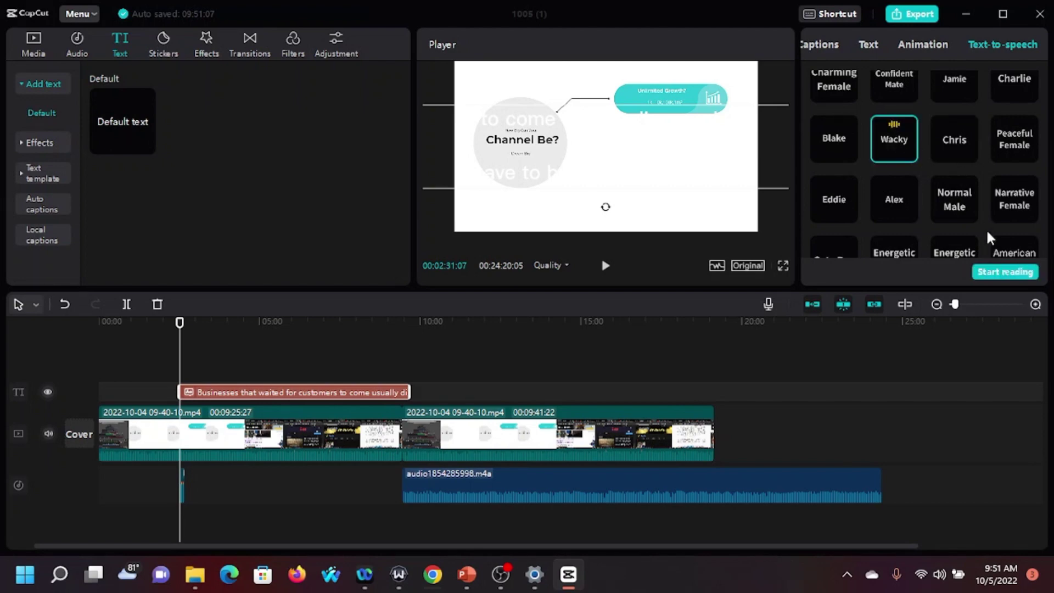
left_click(998, 272)
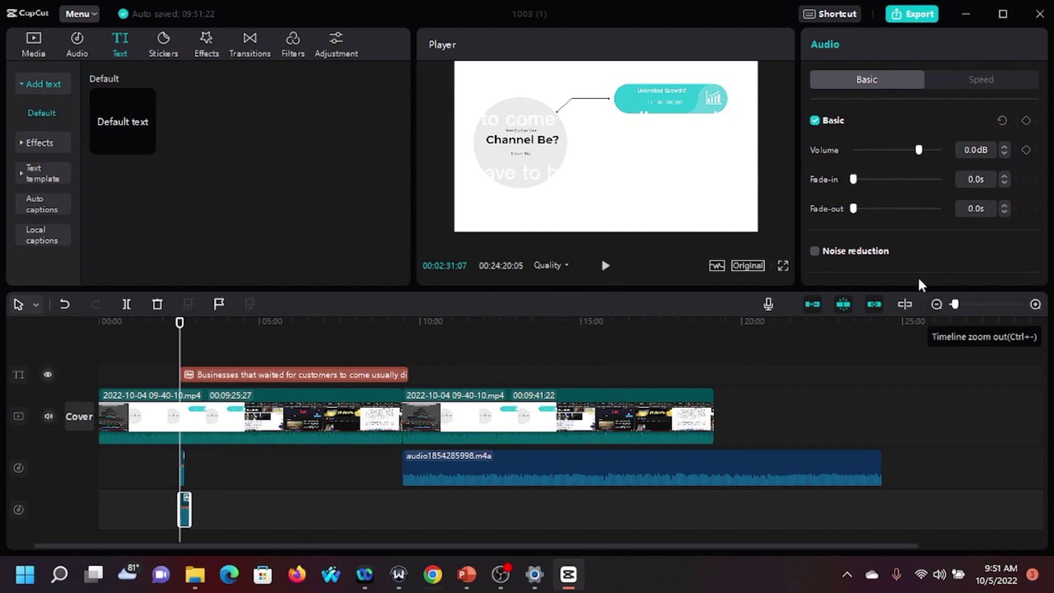
Step: Select the text clip again and generate a second text-to-speech reading of it with the Wacky voice
left_click(286, 375)
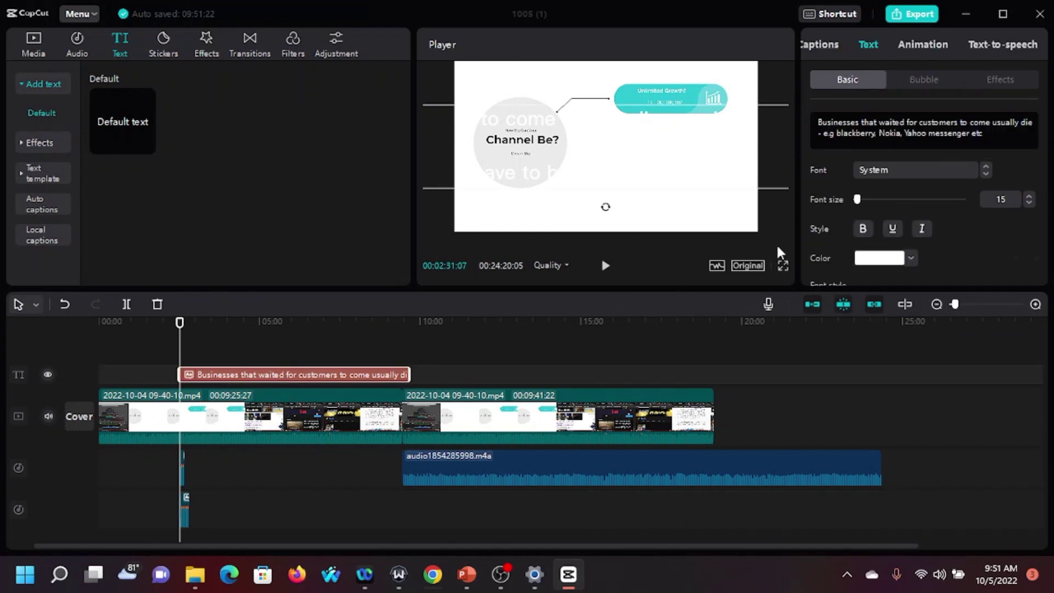
left_click(988, 41)
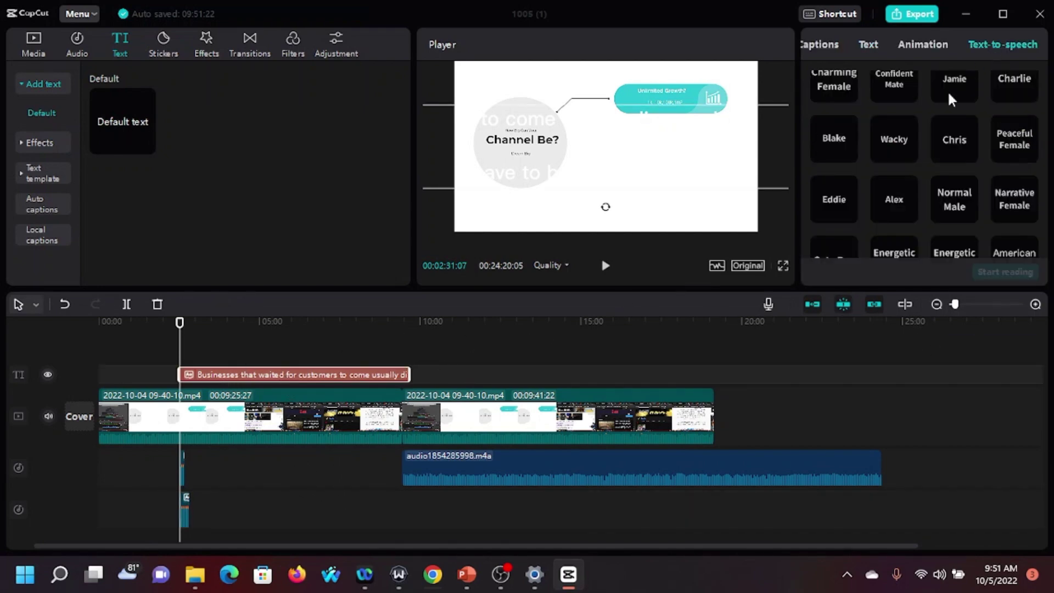
left_click(900, 139)
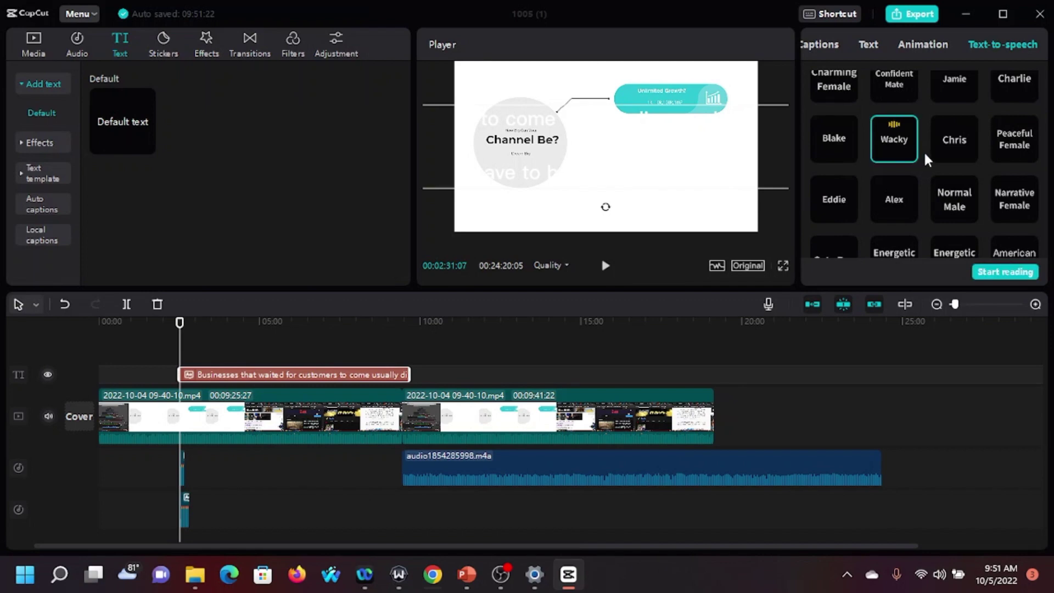
left_click(999, 274)
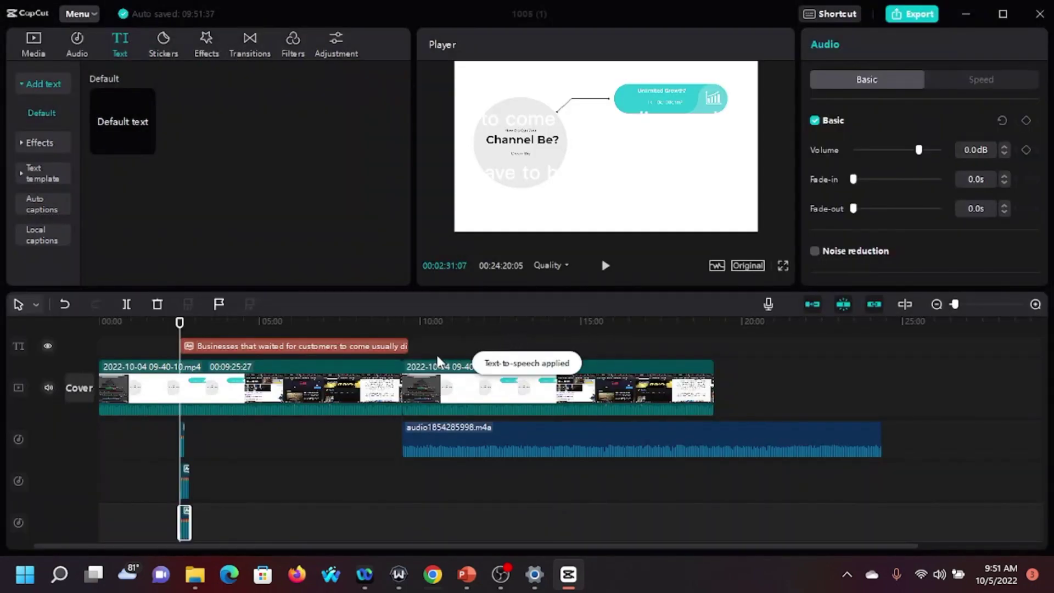
Step: Try deleting the first video clip on the main track, and undo the deletion
left_click(288, 397)
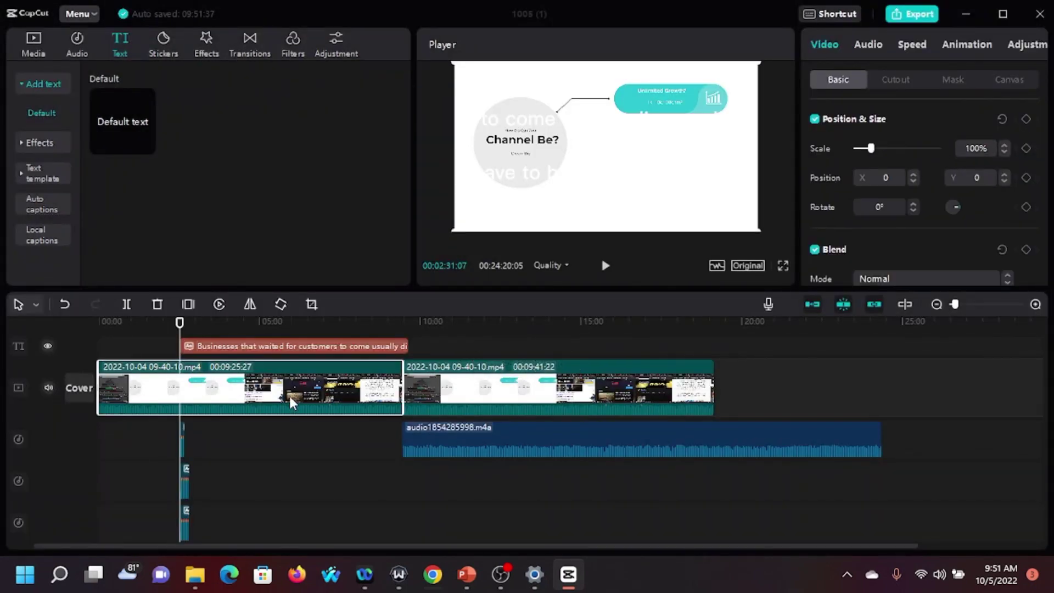
right_click(288, 393)
left_click(270, 404)
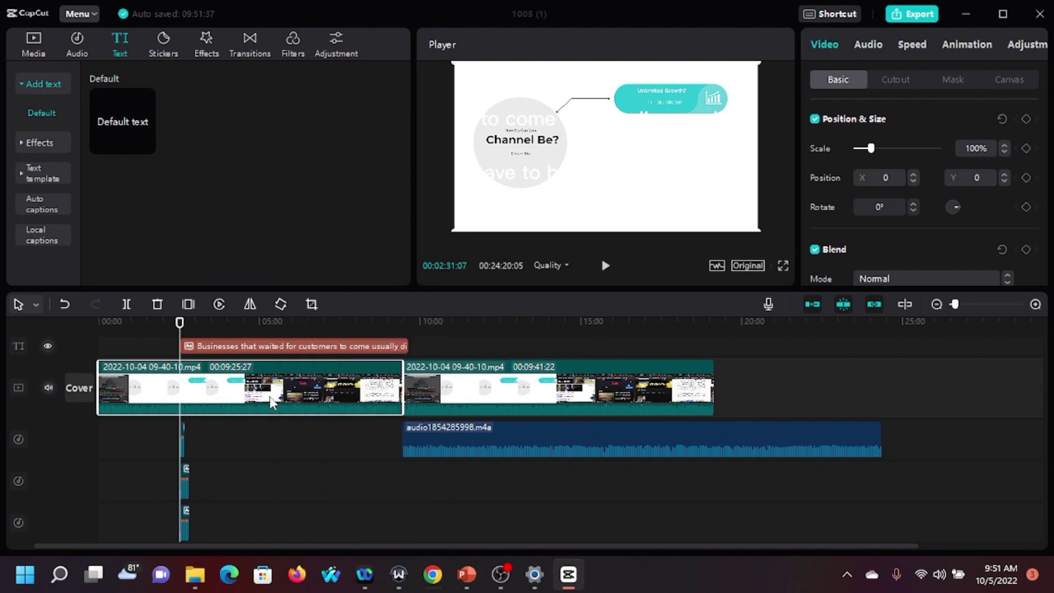
right_click(304, 391)
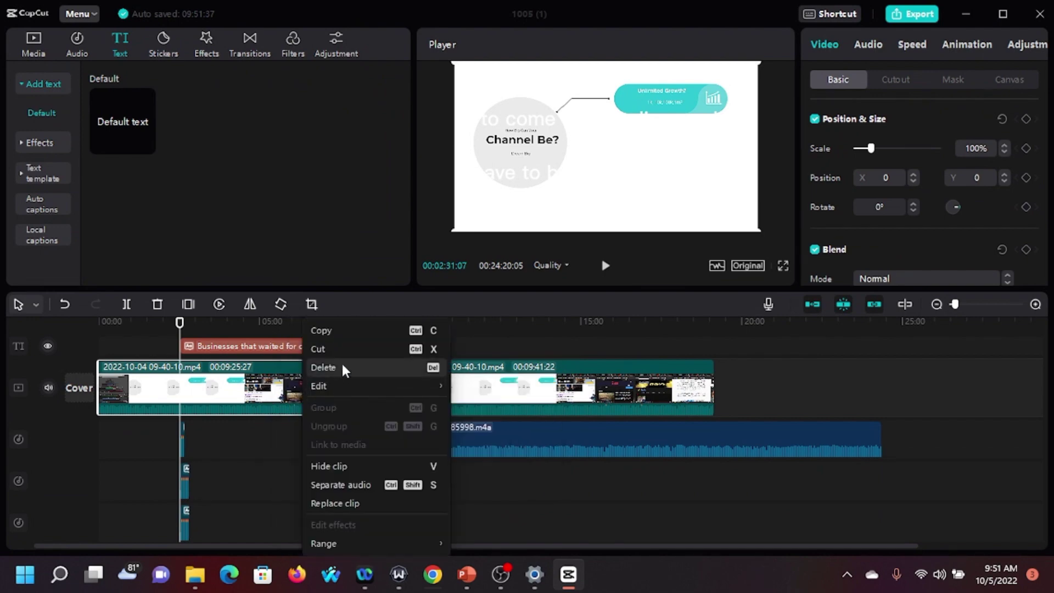
left_click(342, 367)
right_click(287, 376)
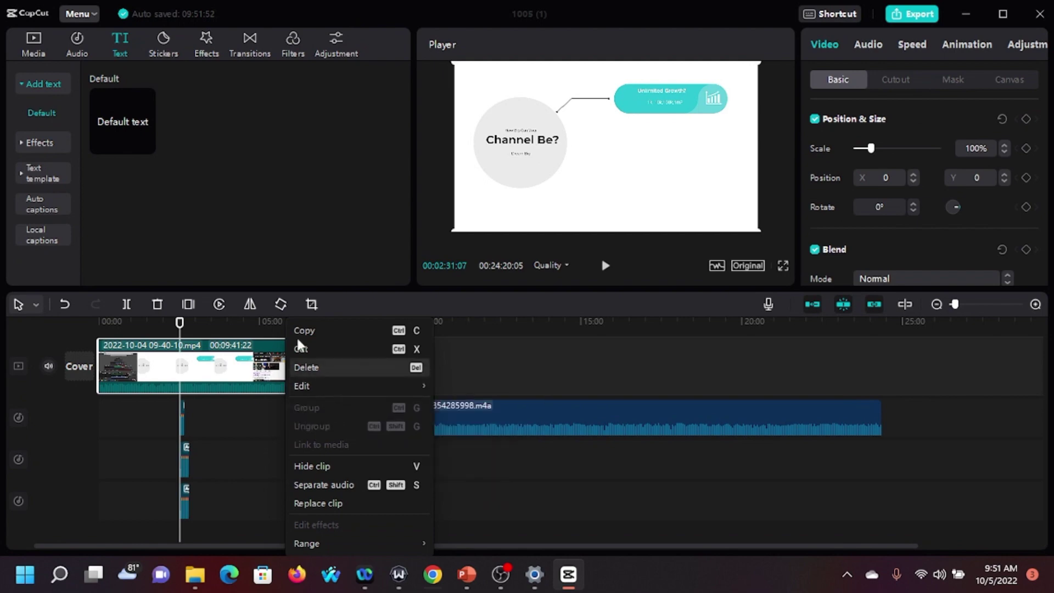
left_click(64, 302)
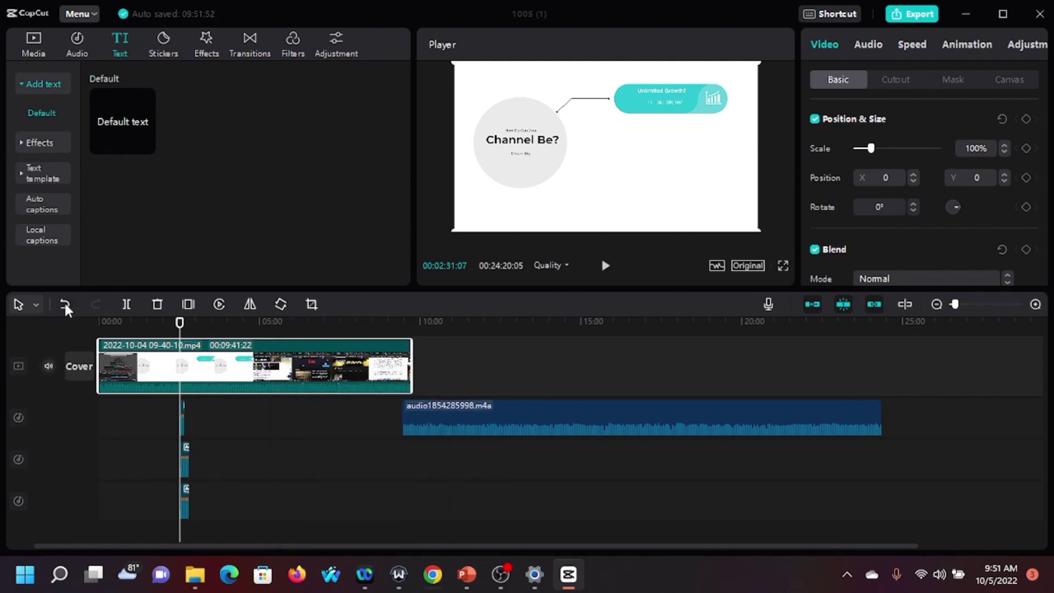
left_click(64, 301)
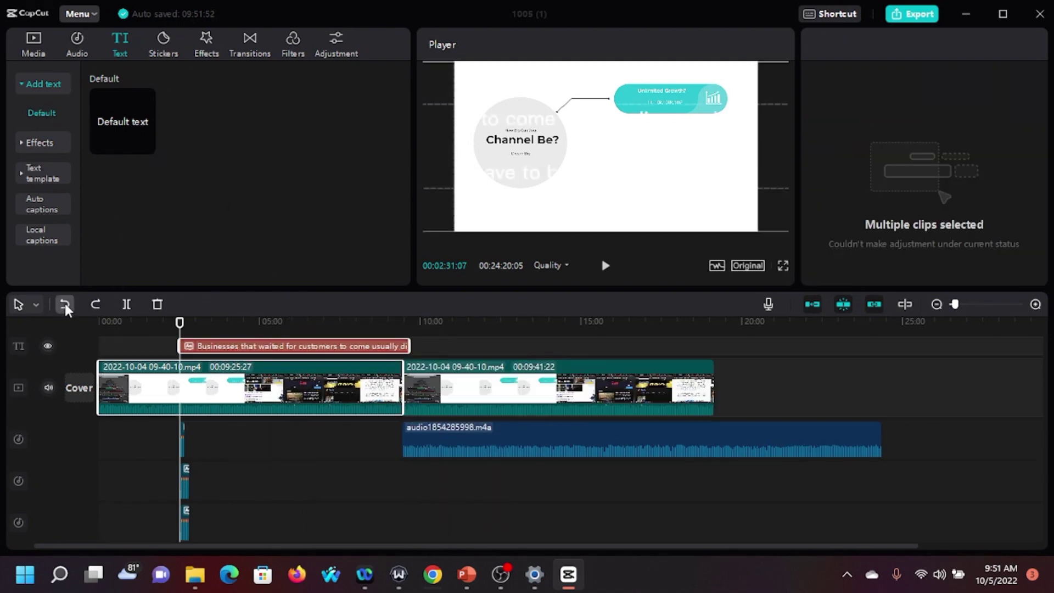
Step: Place the playhead at 00:00:31:21, delete the first video clip again, and restore it by undoing
left_click(114, 386)
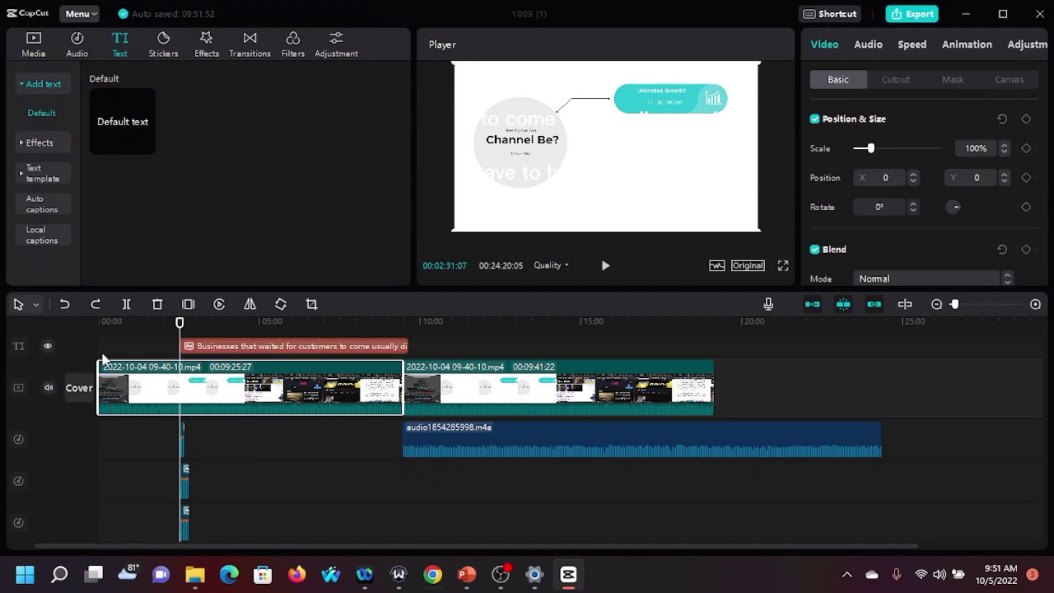
left_click(114, 321)
right_click(128, 392)
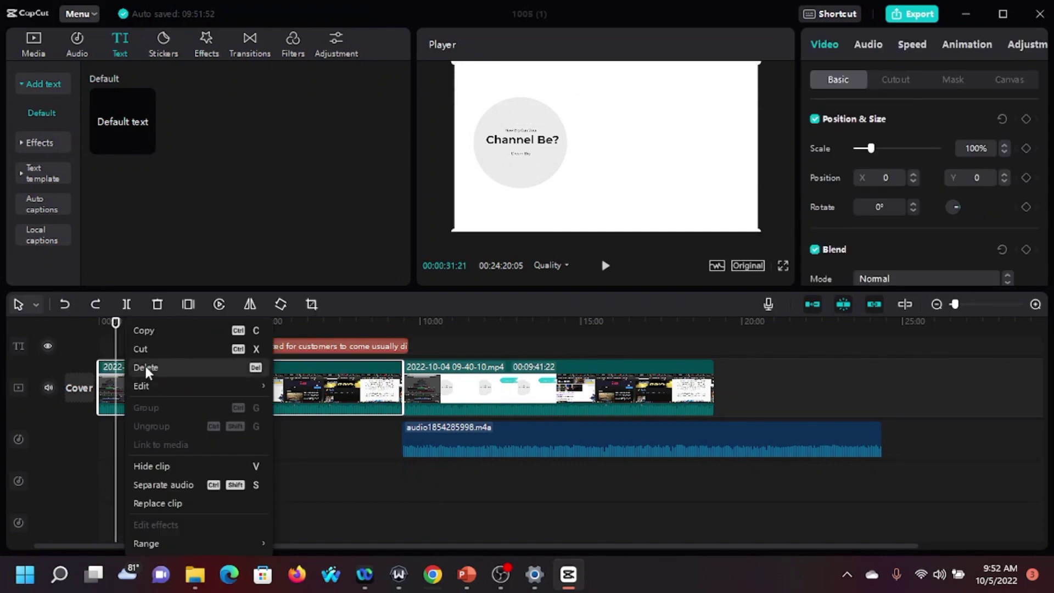
left_click(144, 363)
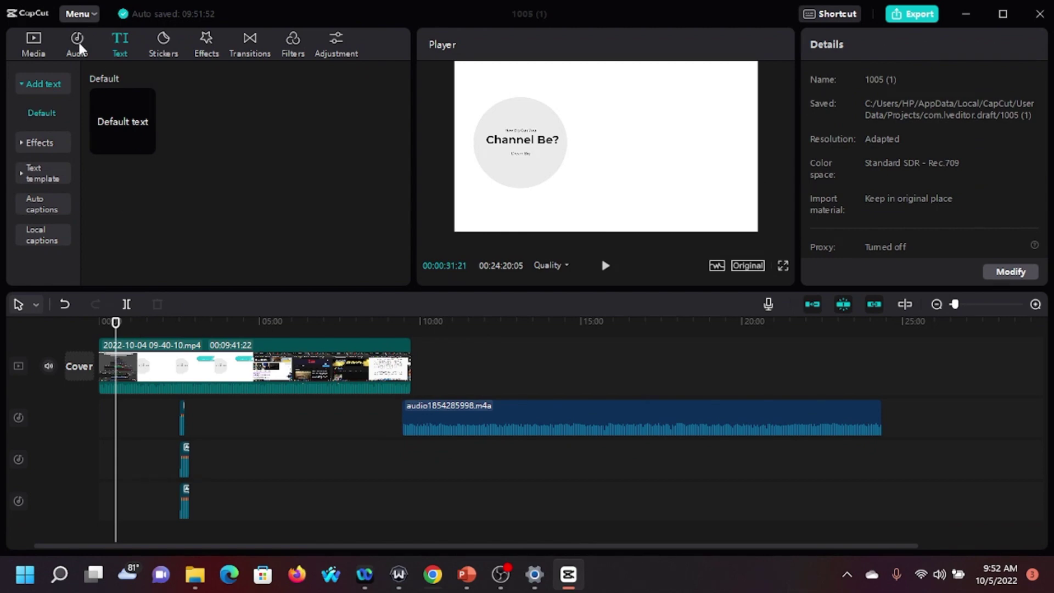
left_click(65, 302)
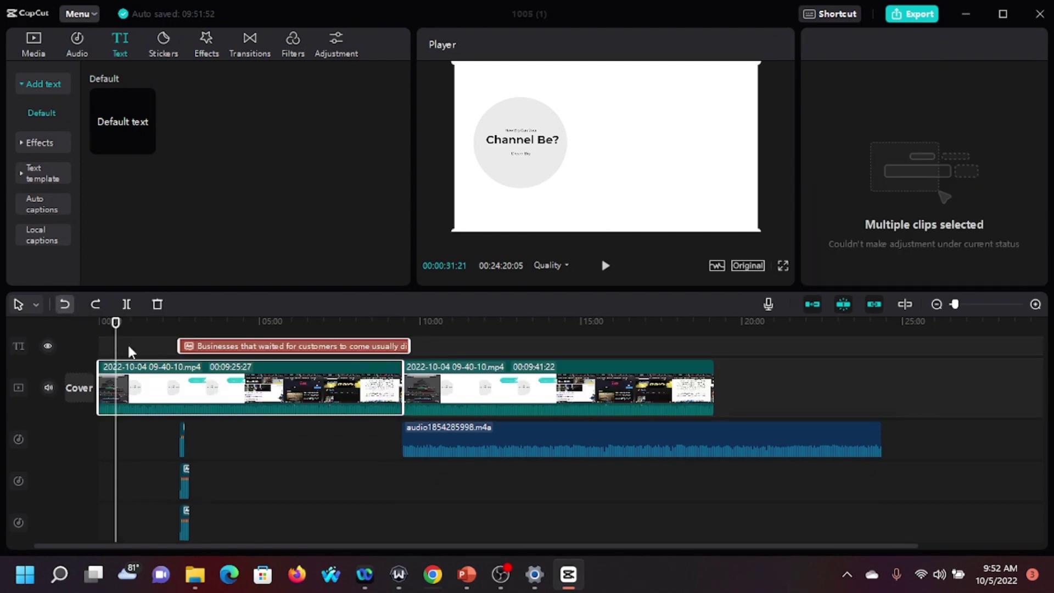
Step: Delete the 00:09:25:27 video clip from the start of the timeline once more, and undo that deletion
left_click(178, 395)
right_click(159, 386)
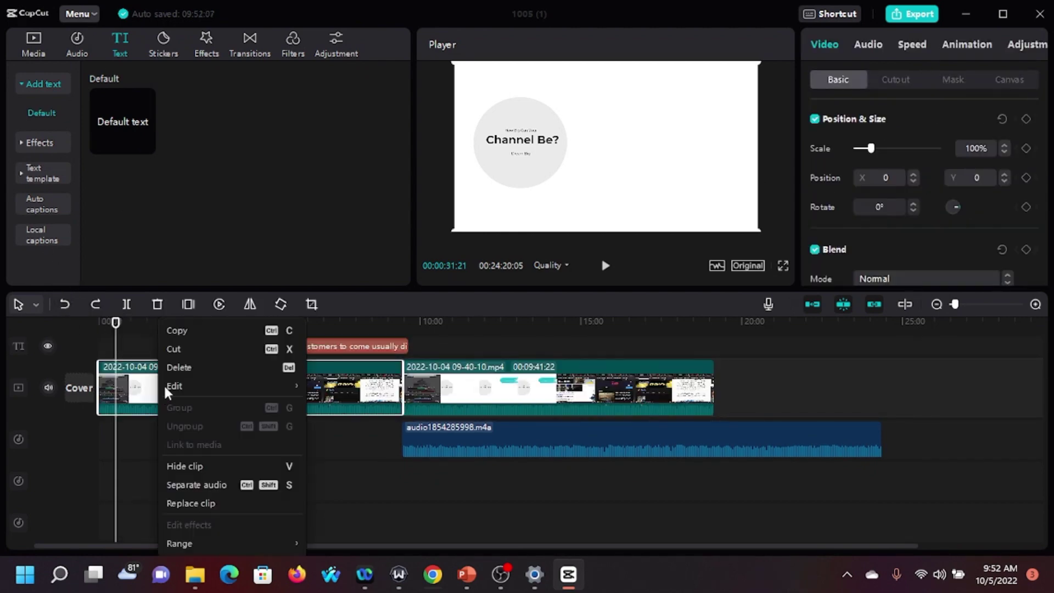
left_click(173, 363)
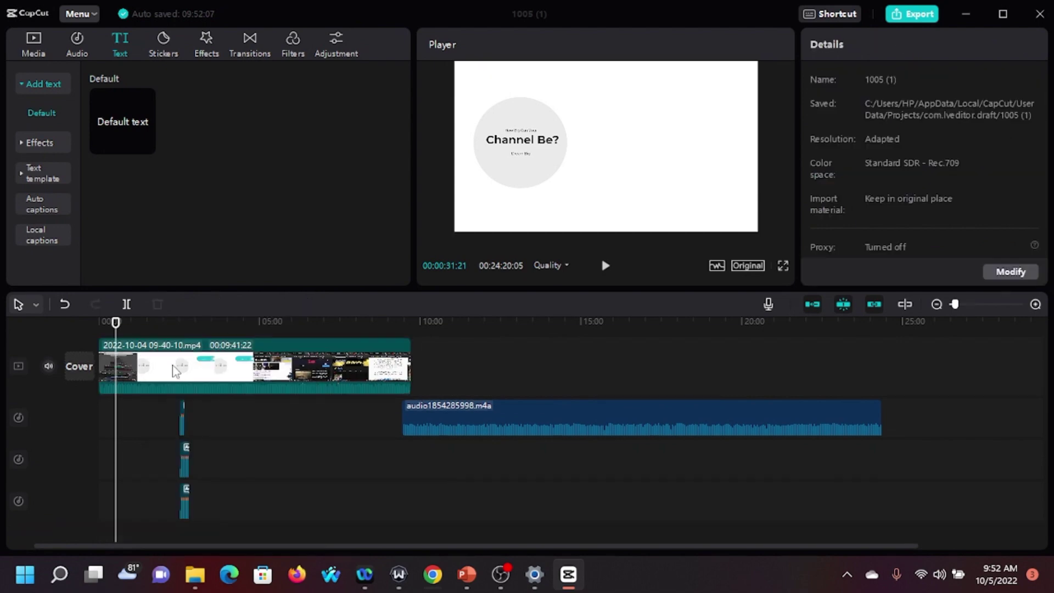
right_click(173, 367)
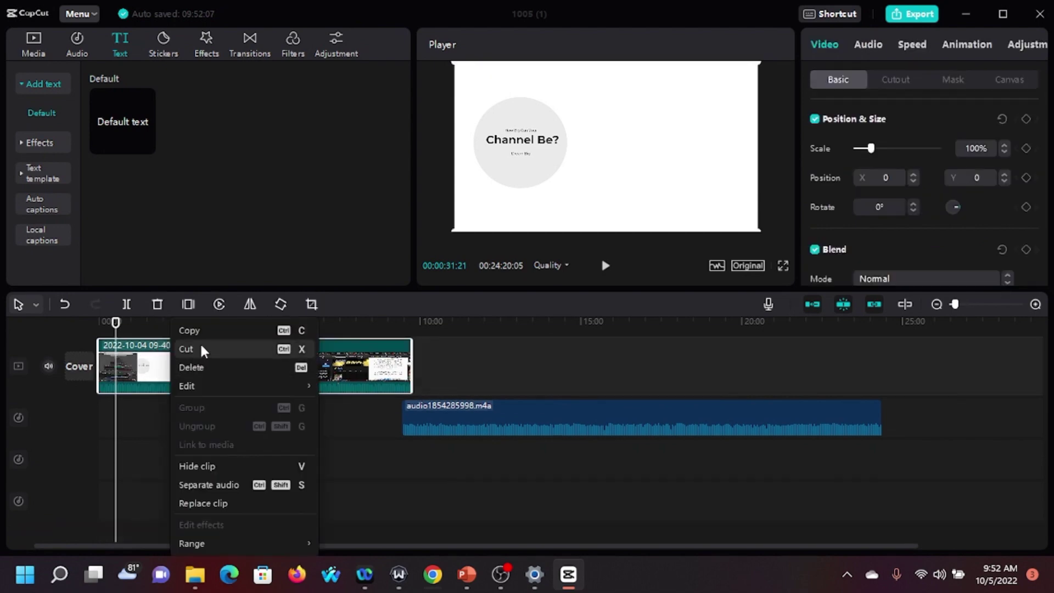
left_click(71, 306)
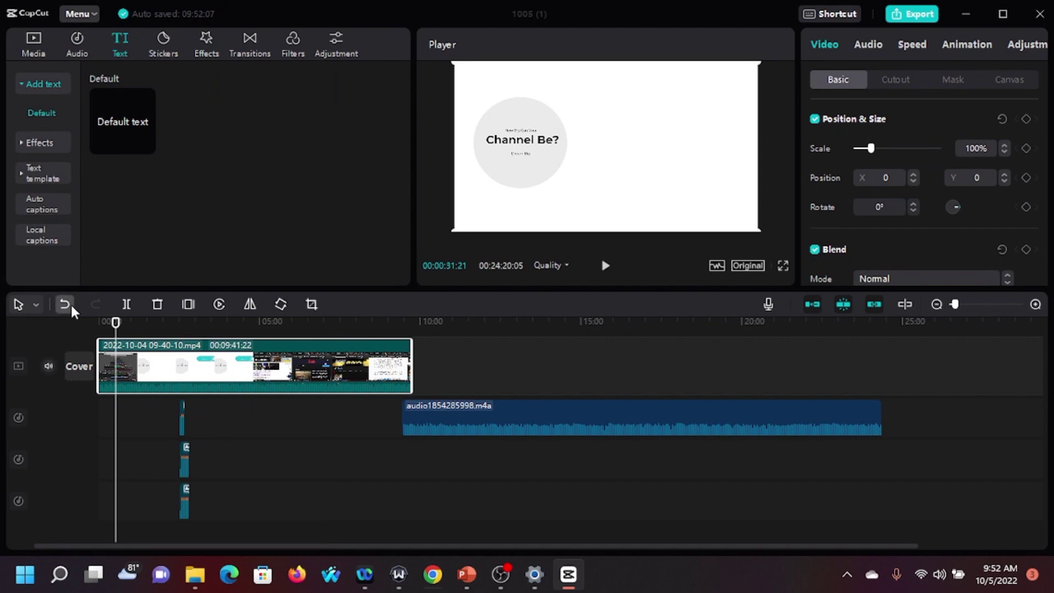
left_click(65, 304)
Step: Move the 00:09:25:27 video clip behind the 00:09:41:22 clip, and retime the text clip to run from 00:00 to about 13:00
left_click_drag(594, 403, 533, 513)
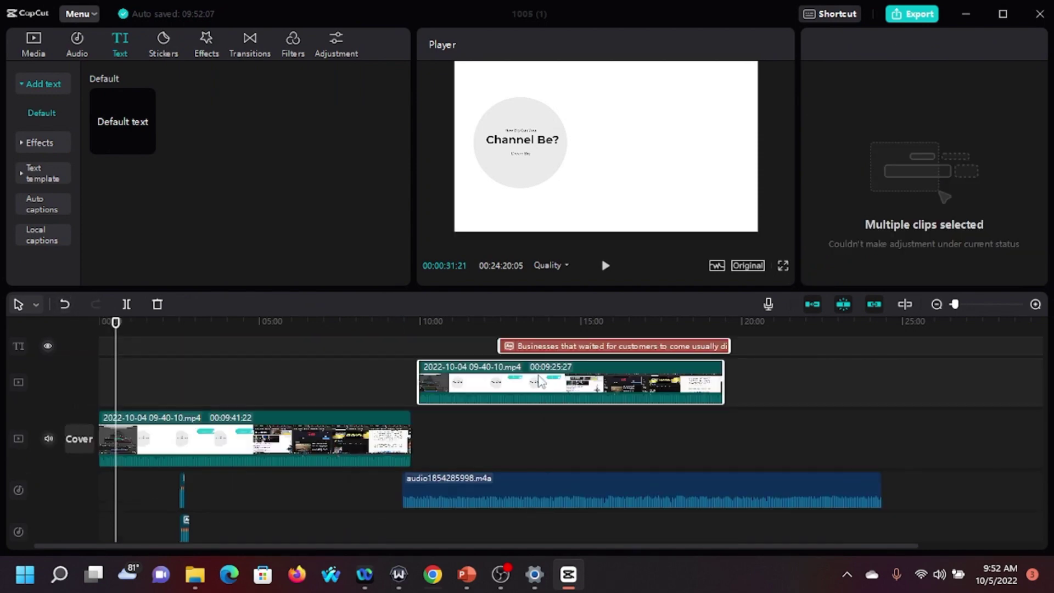
left_click_drag(541, 351, 493, 410)
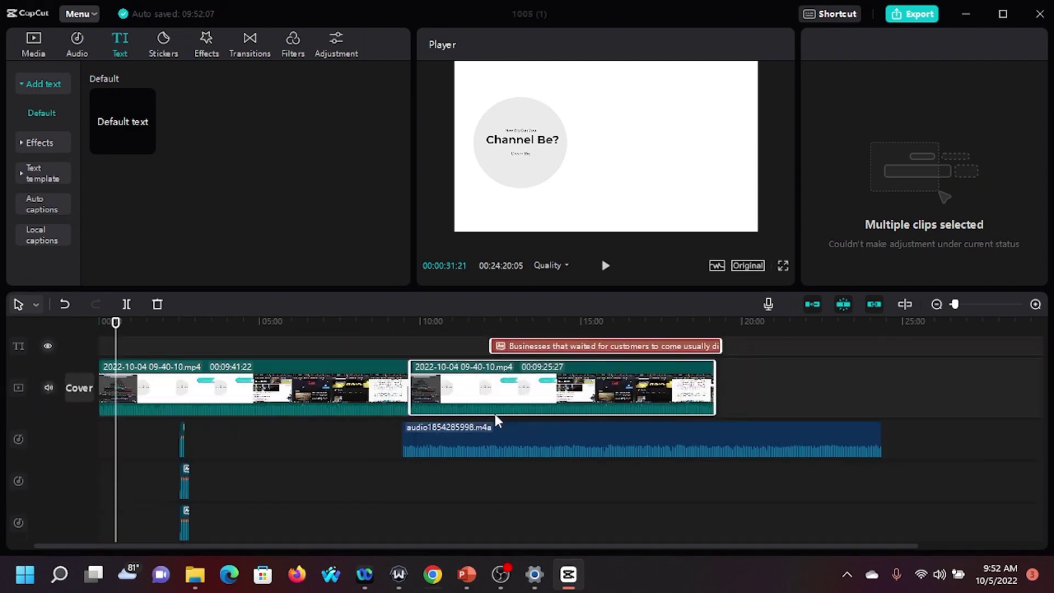
left_click(512, 350)
left_click_drag(490, 346, 77, 350)
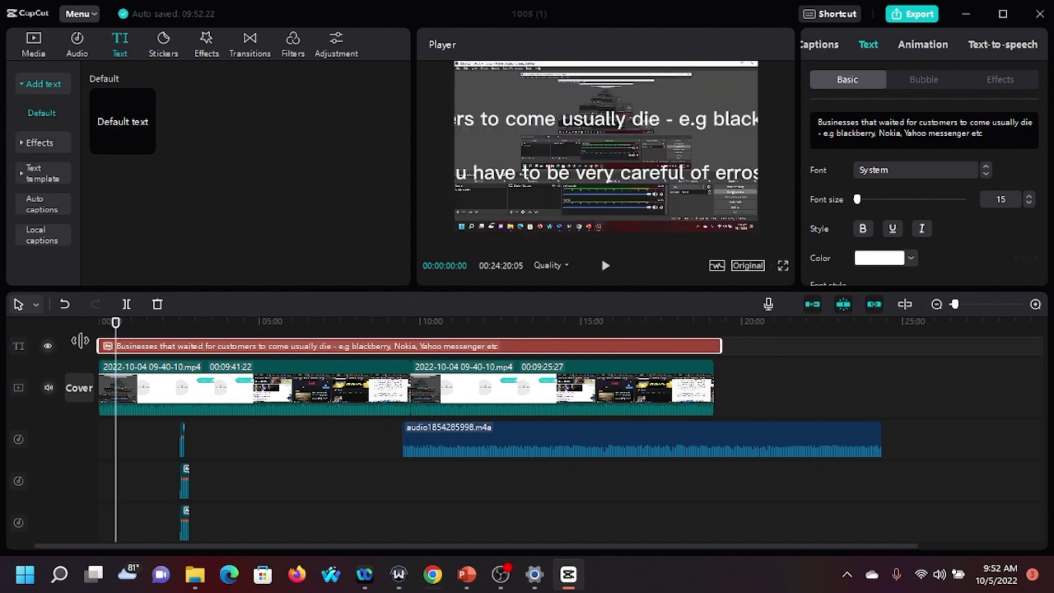
left_click_drag(717, 340, 518, 345)
Step: Move the 00:09:41:22 video clip with its text to a separate track above the main video, starting at about 08:50
left_click(446, 397)
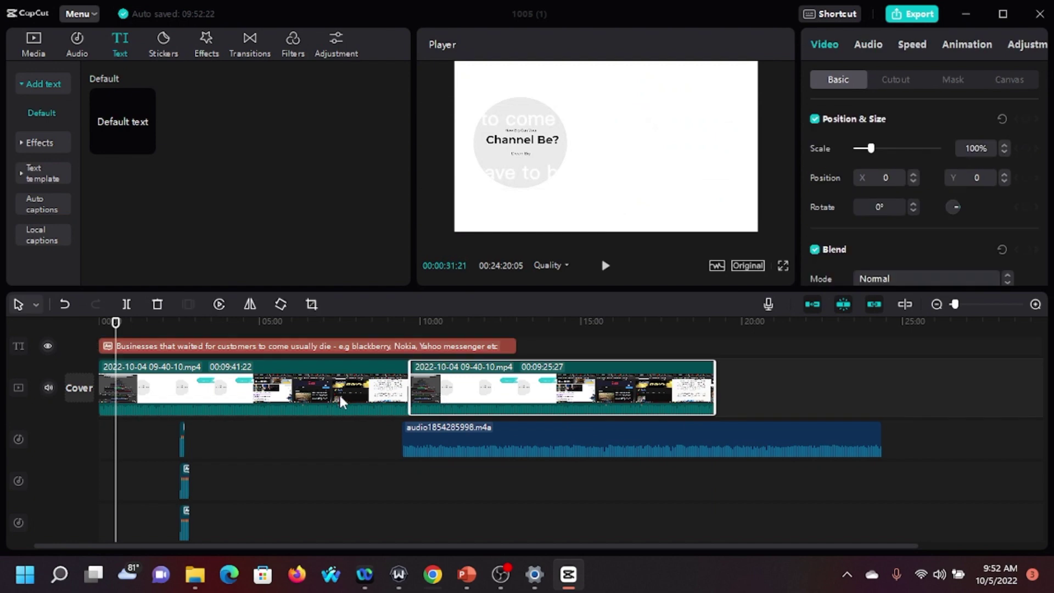
left_click_drag(341, 403, 624, 529)
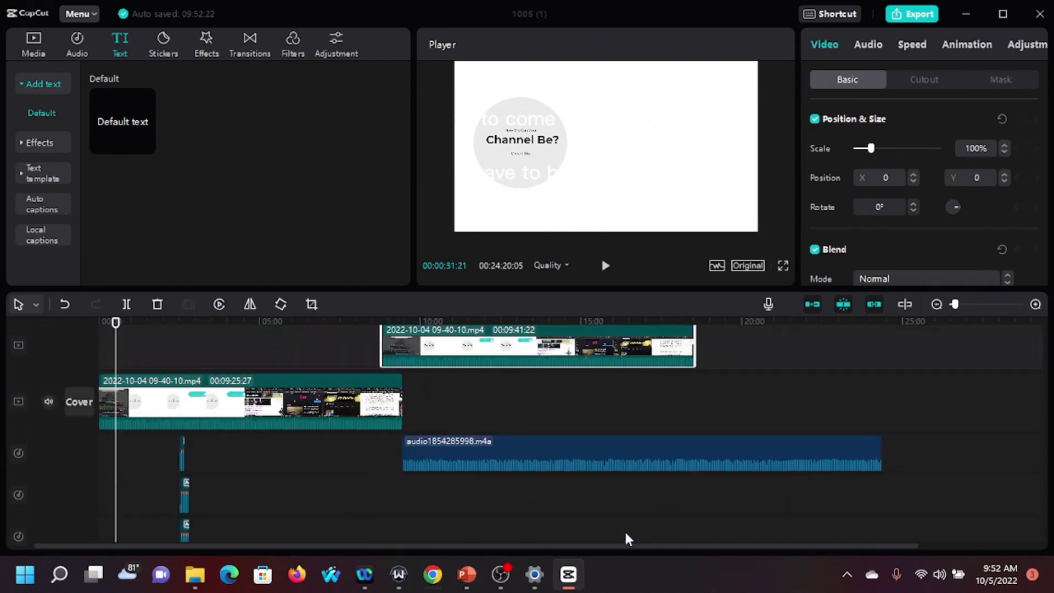
scroll(554, 473, "up", 2)
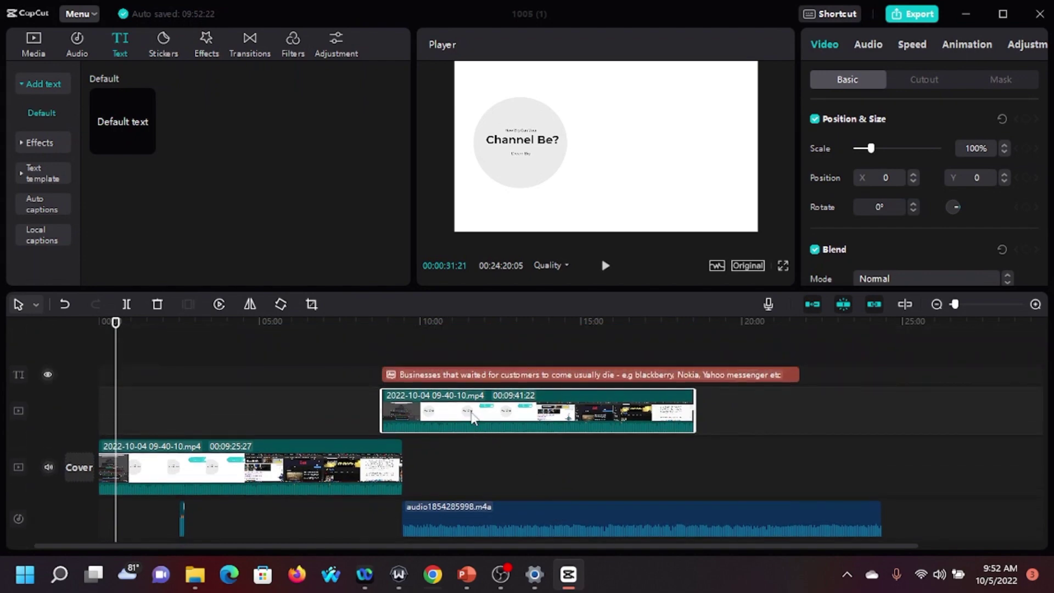
Step: Move the text clip's start to the playhead at 00:00:31:21, and shift the upper-track video clip to start at about 21:33
left_click(408, 373)
left_click_drag(397, 373, 134, 374)
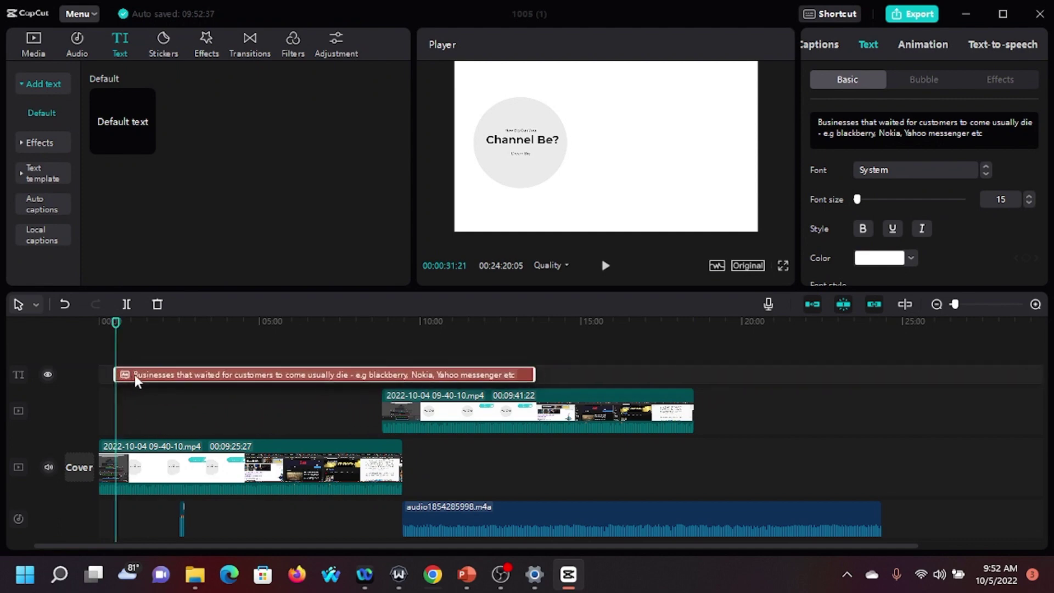
mouse_move(227, 478)
left_mouse_down()
mouse_move(475, 491)
mouse_move(282, 488)
mouse_move(245, 472)
left_mouse_up()
left_click(490, 426)
left_click_drag(490, 426, 880, 432)
Step: Hide the 00:09:25:27 video clip on the main track
mouse_move(317, 465)
left_mouse_down()
mouse_move(406, 466)
mouse_move(388, 482)
mouse_move(308, 469)
left_mouse_up()
right_click(305, 485)
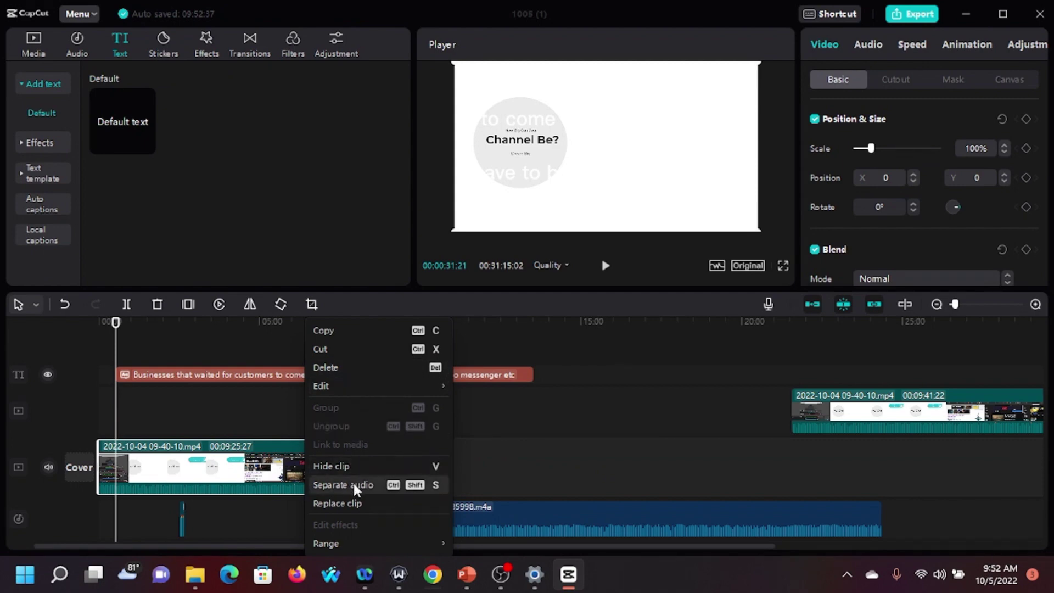
left_click(350, 465)
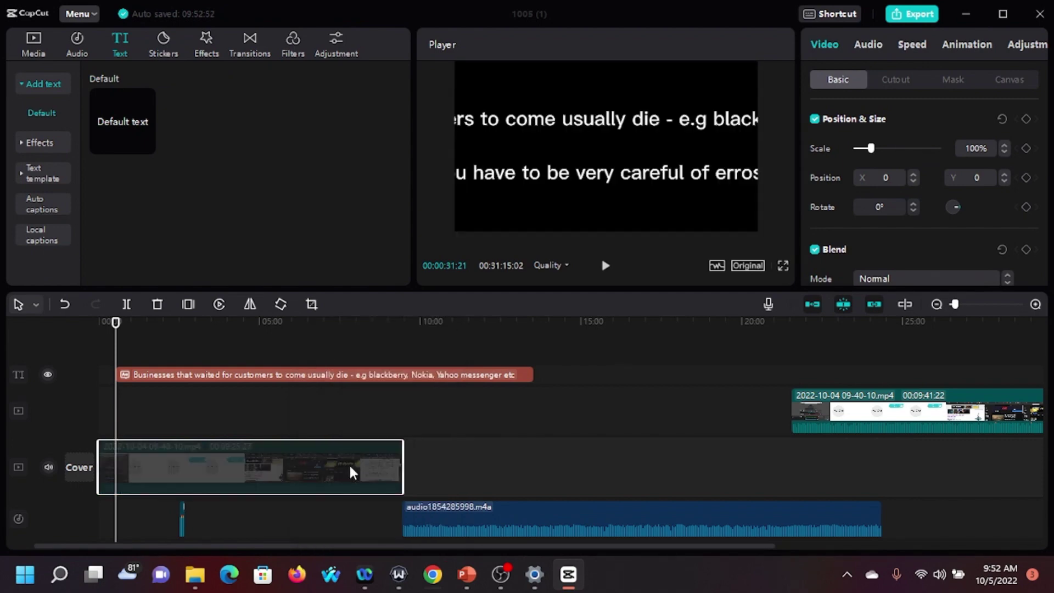
Step: Move the text clip to the very start of the timeline, and play a few seconds of the project from the beginning
left_click(349, 399)
left_click(116, 325)
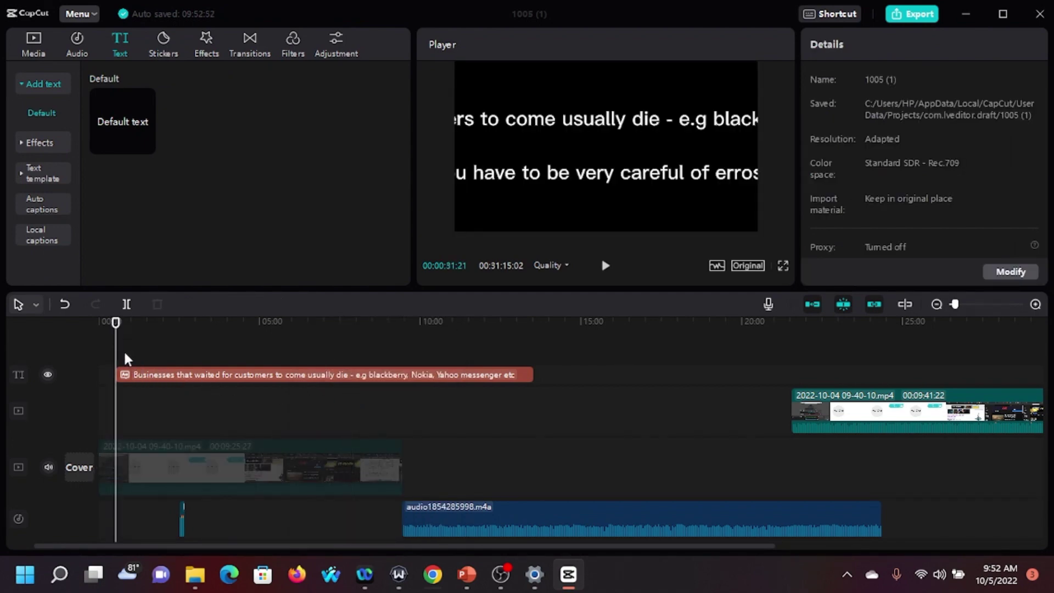
left_click_drag(149, 376, 134, 376)
left_click_drag(116, 322, 87, 324)
left_click(605, 264)
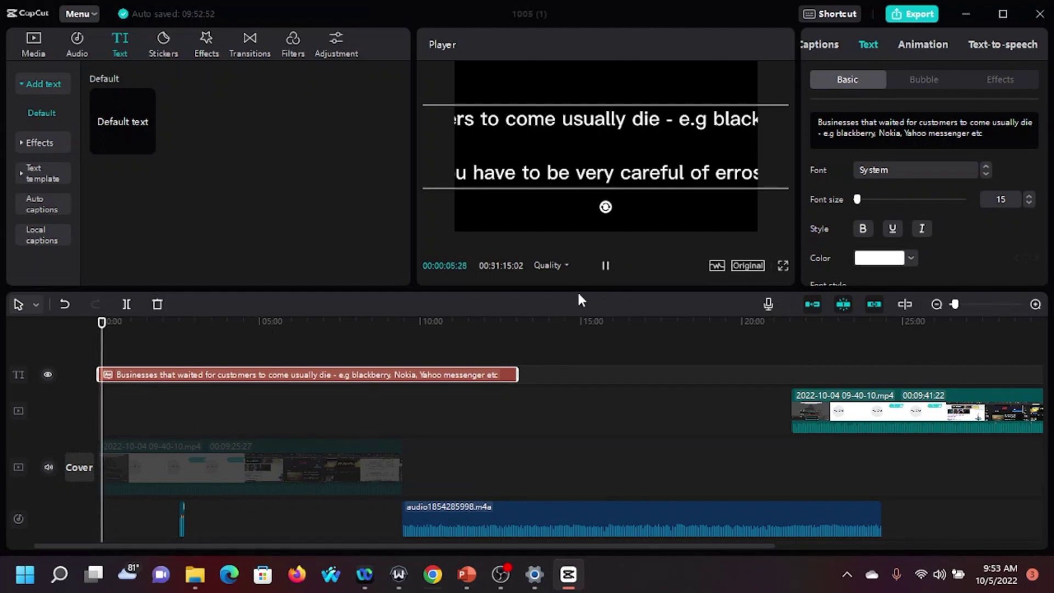
left_click(606, 265)
Step: Show the hidden main-track video clip again, and select the text clip
right_click(196, 470)
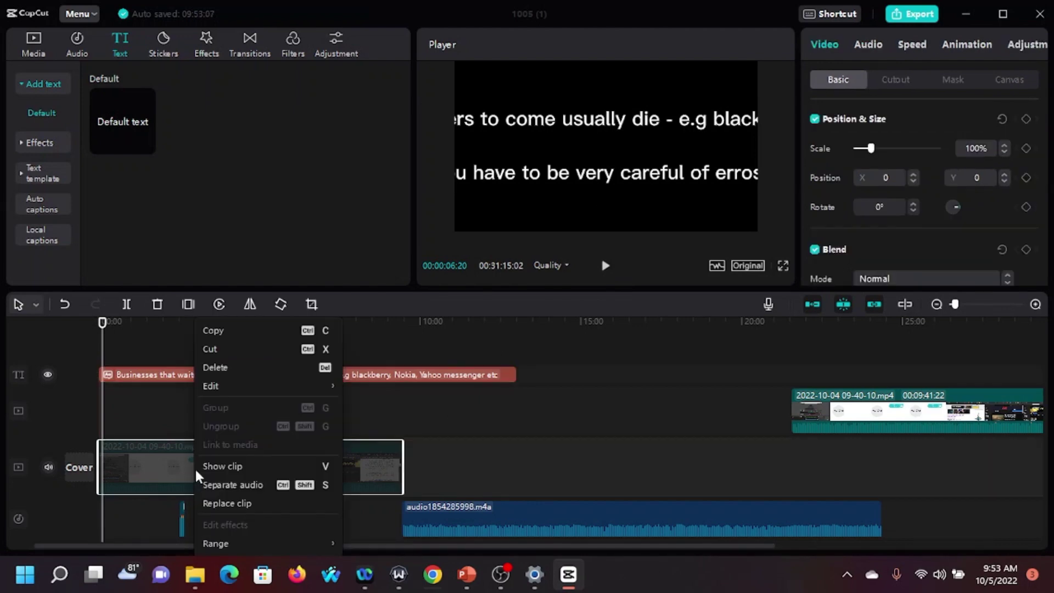
left_click(223, 468)
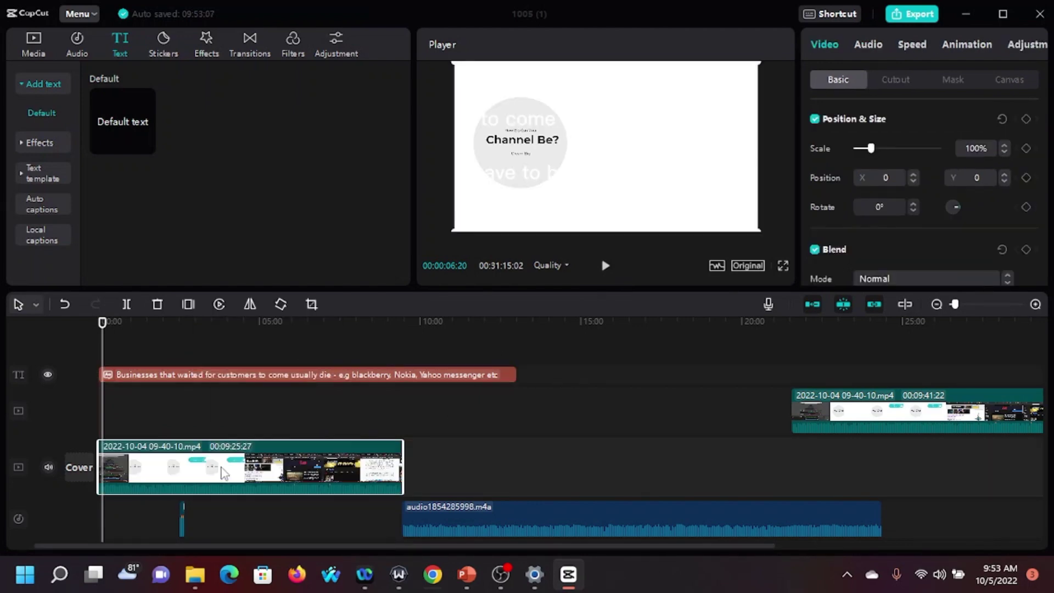
left_click(176, 374)
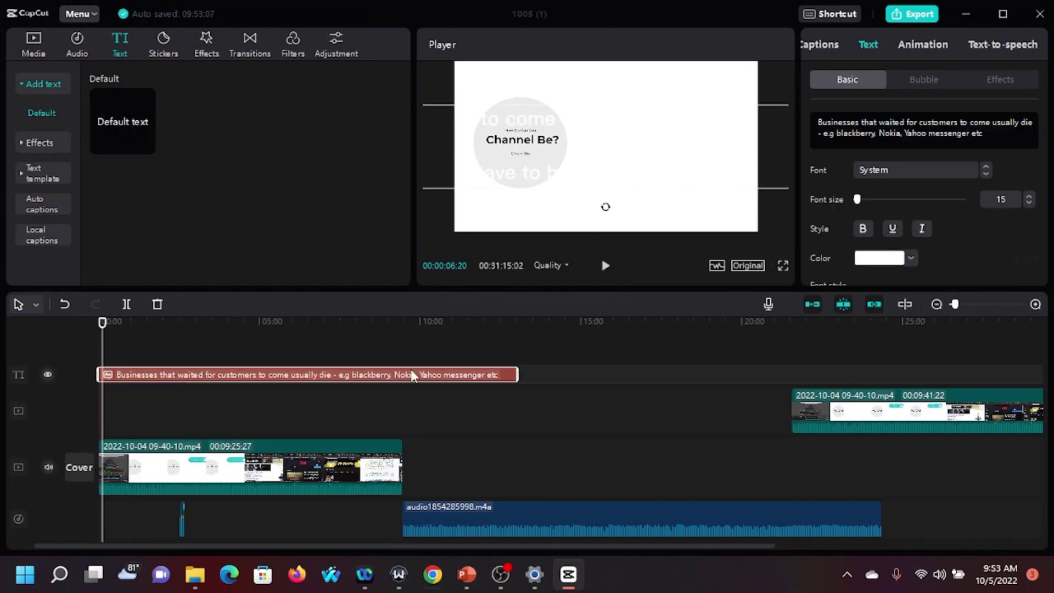
Step: Play a few seconds of the project from the current playhead, and pause it
left_click(606, 267)
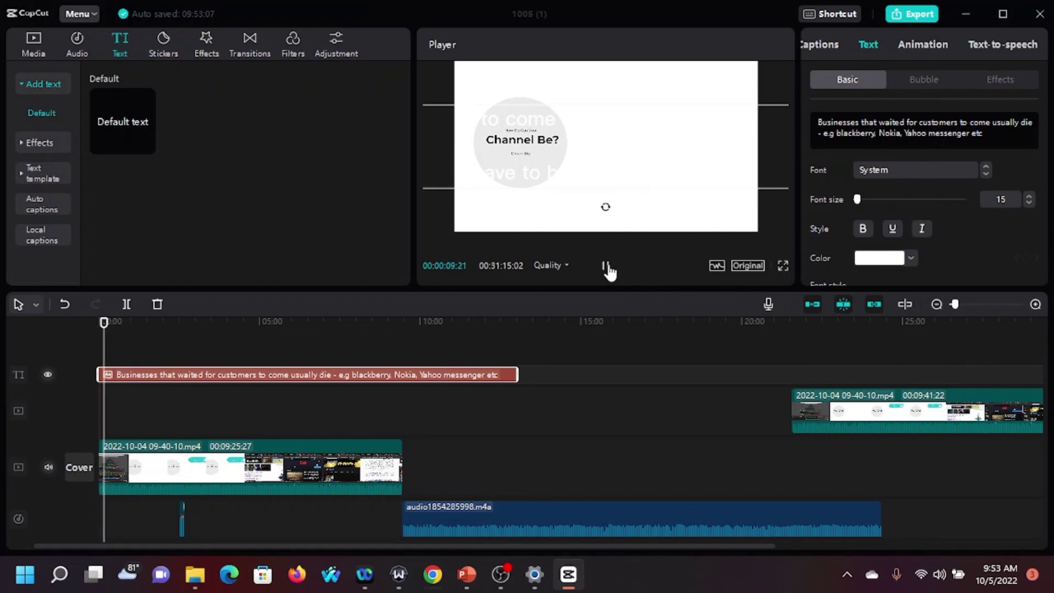
left_click(607, 268)
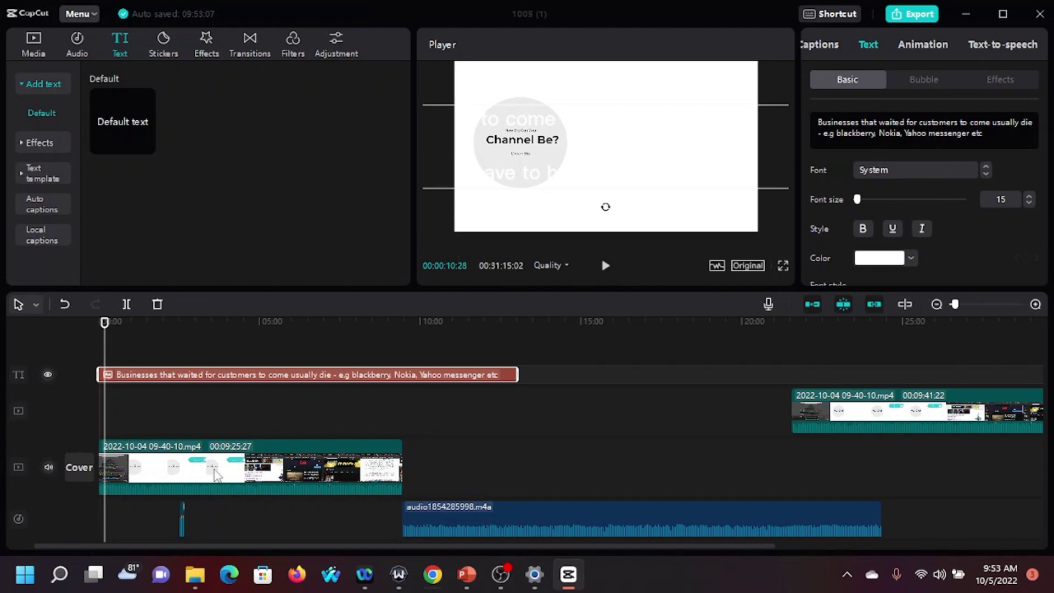
Step: Return the playhead to 00:00:00:00 and clear all of the selected text clip's text
left_click(99, 324)
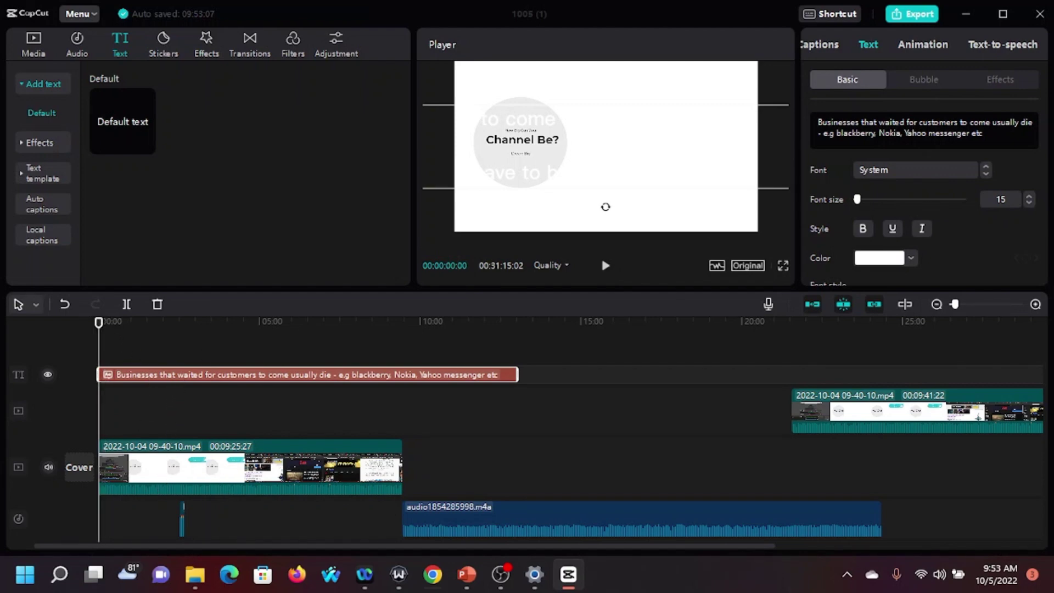
key("ctrl+a")
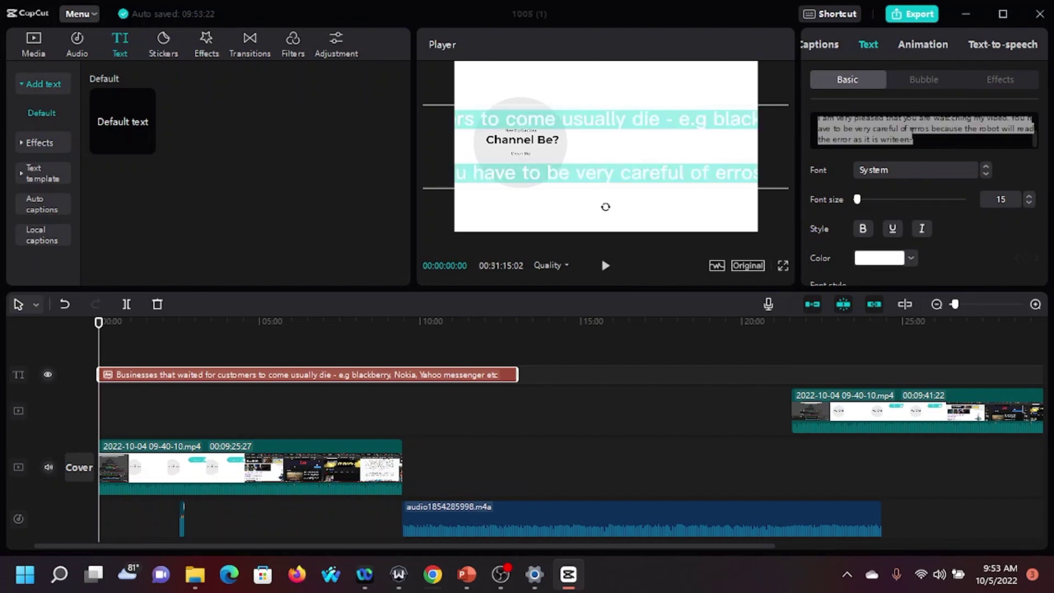
key("BackSpace")
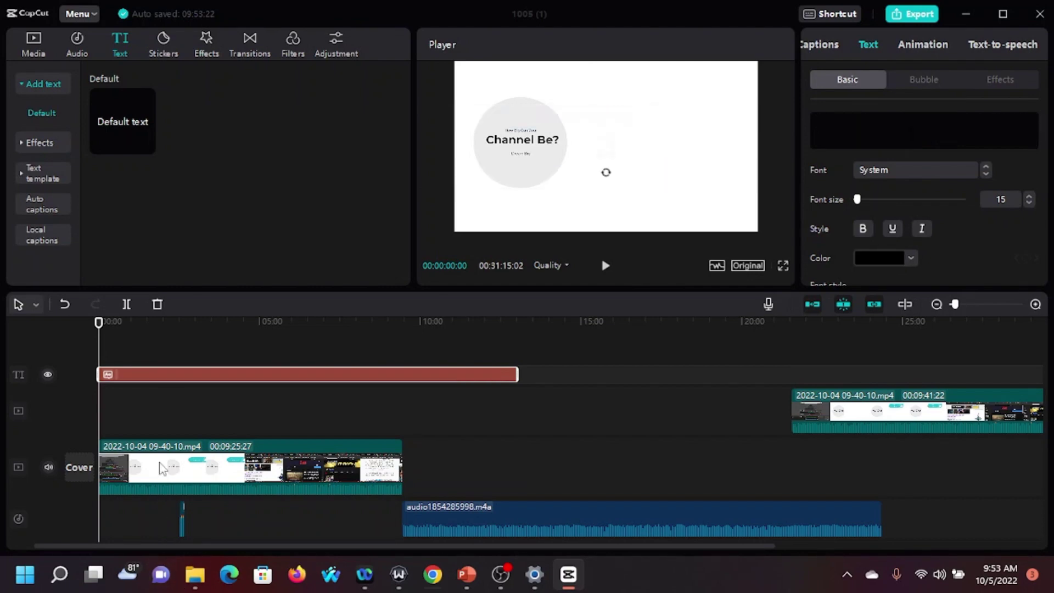
Step: Delete the 00:09:25:27 video clip from the main track and the long audio1854285998.m4a clip from the audio track
right_click(163, 469)
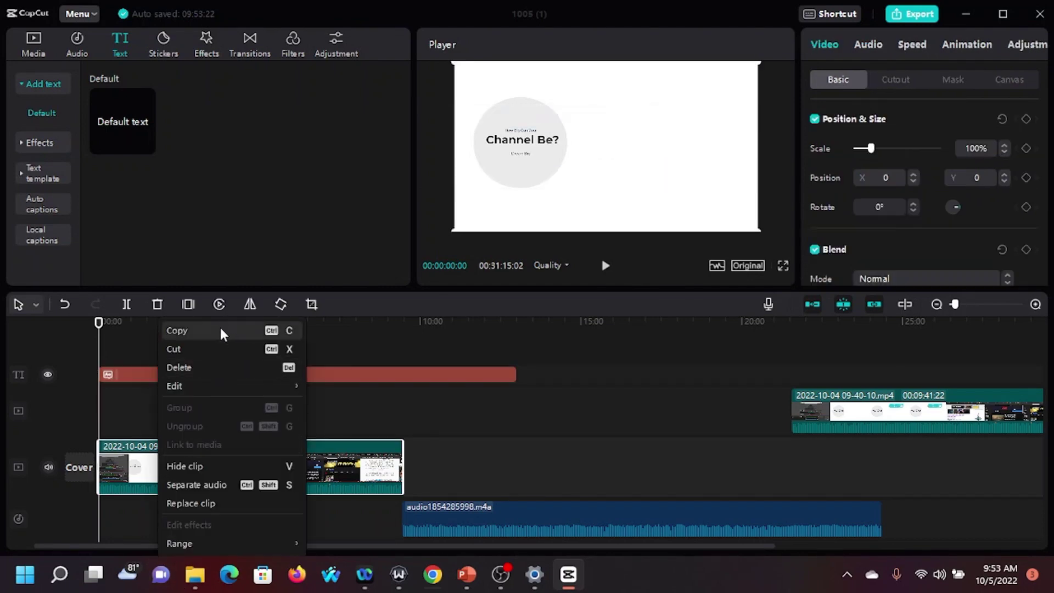
left_click(198, 367)
right_click(464, 499)
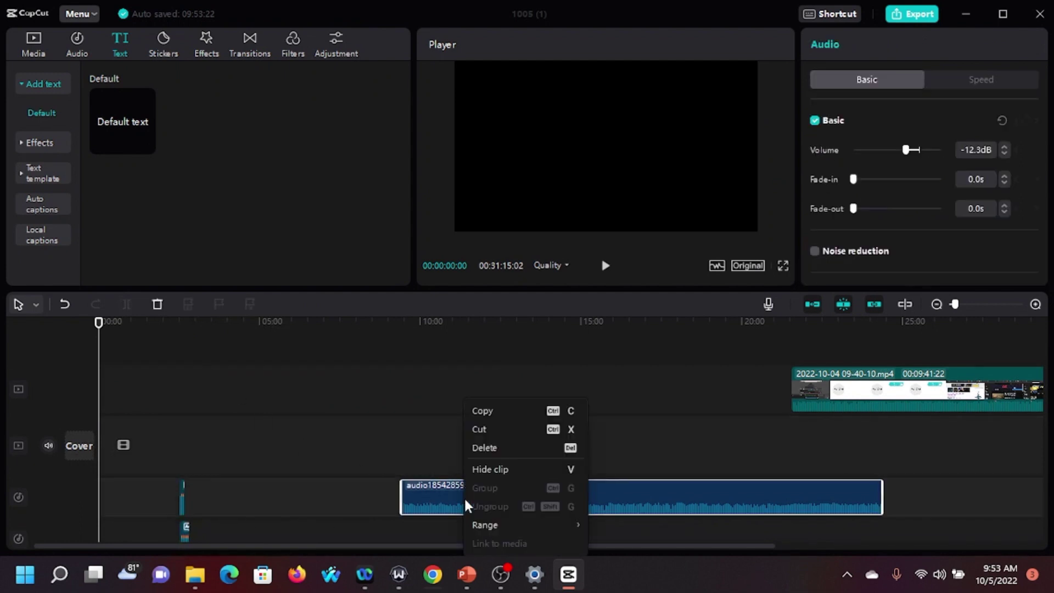
left_click(497, 446)
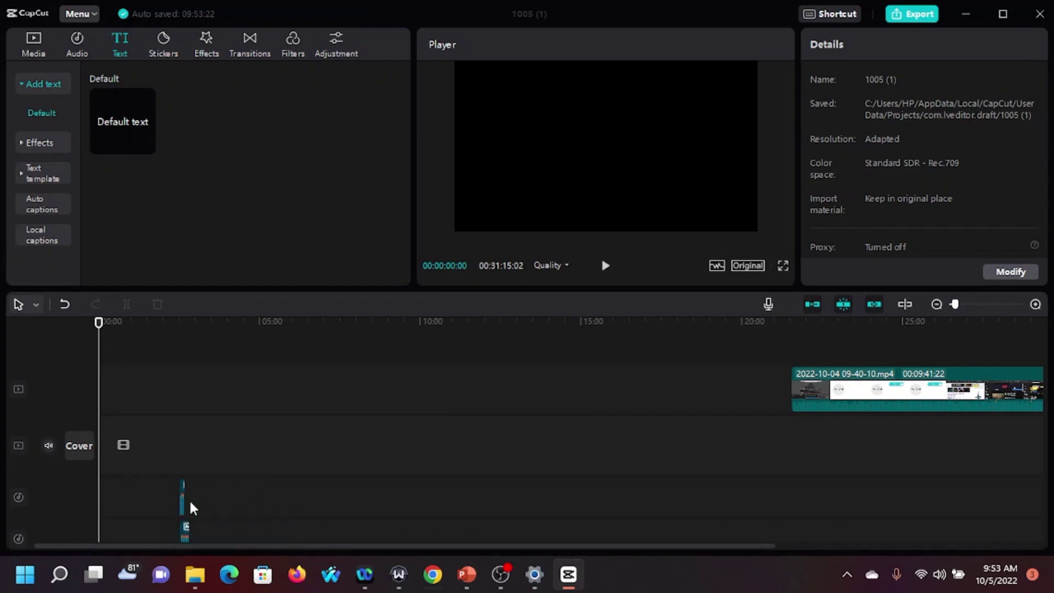
Step: Delete the remaining short audio clips around the 02:30 mark on the two audio tracks
left_click(186, 531)
right_click(186, 531)
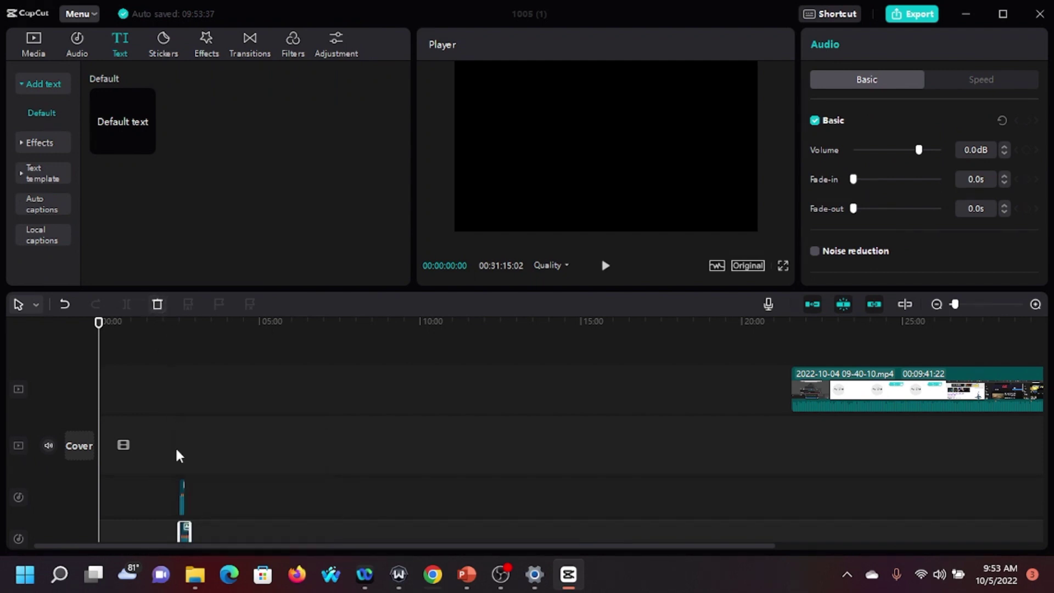
right_click(183, 524)
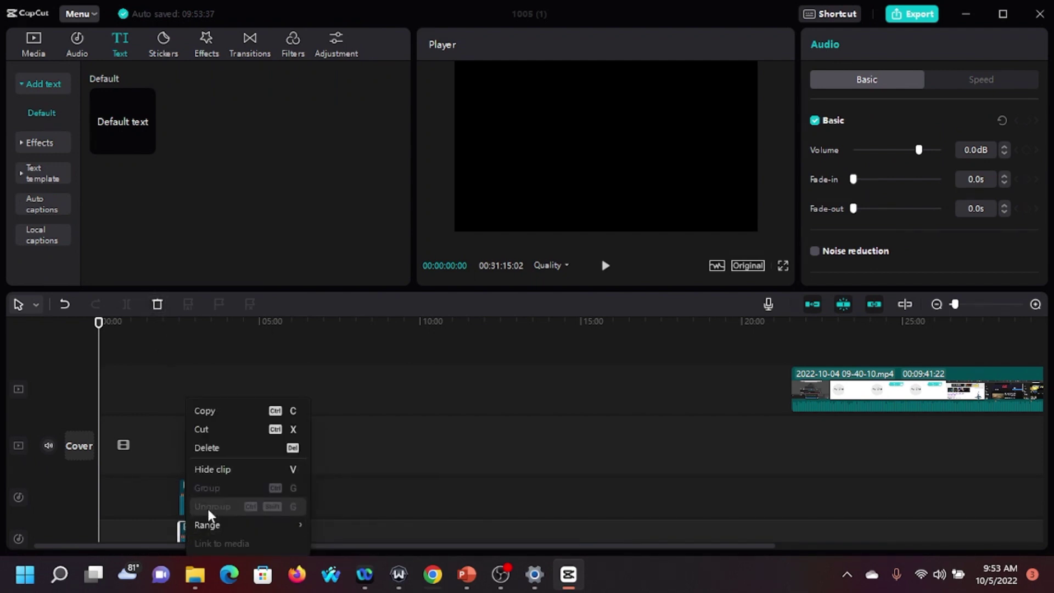
left_click(212, 447)
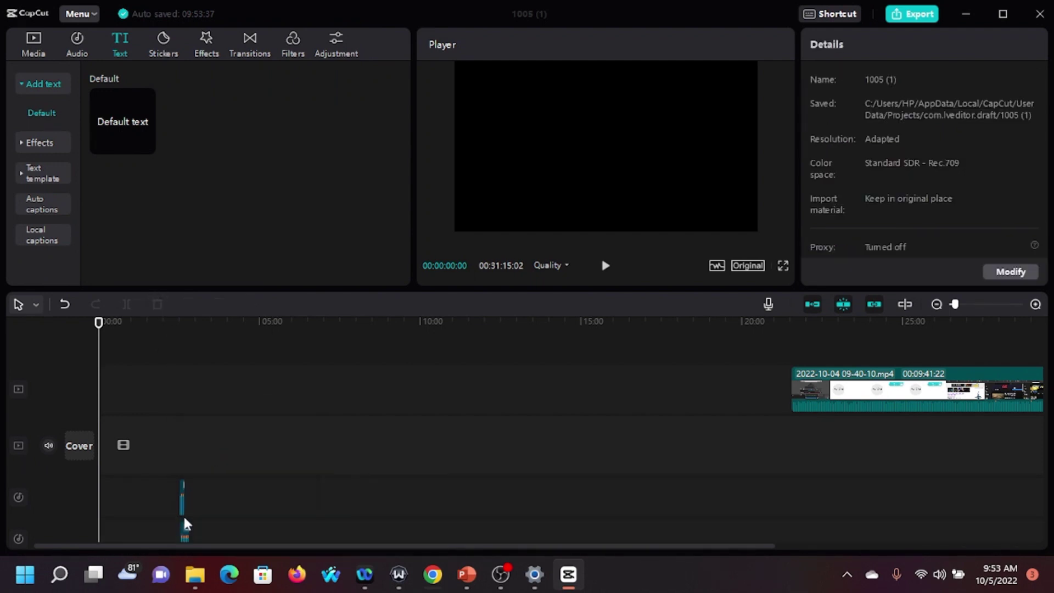
right_click(185, 530)
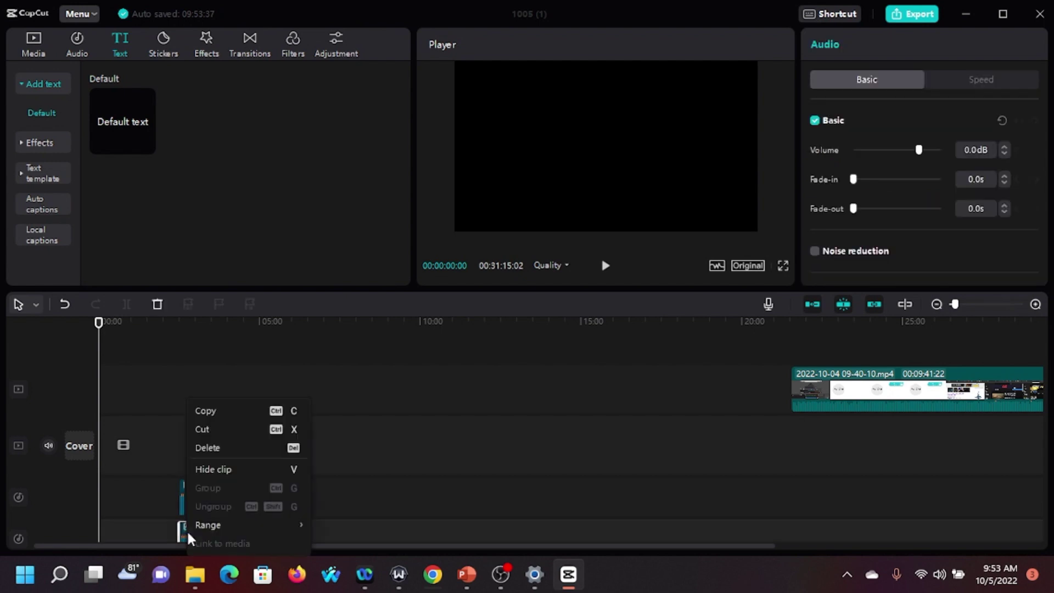
left_click(212, 447)
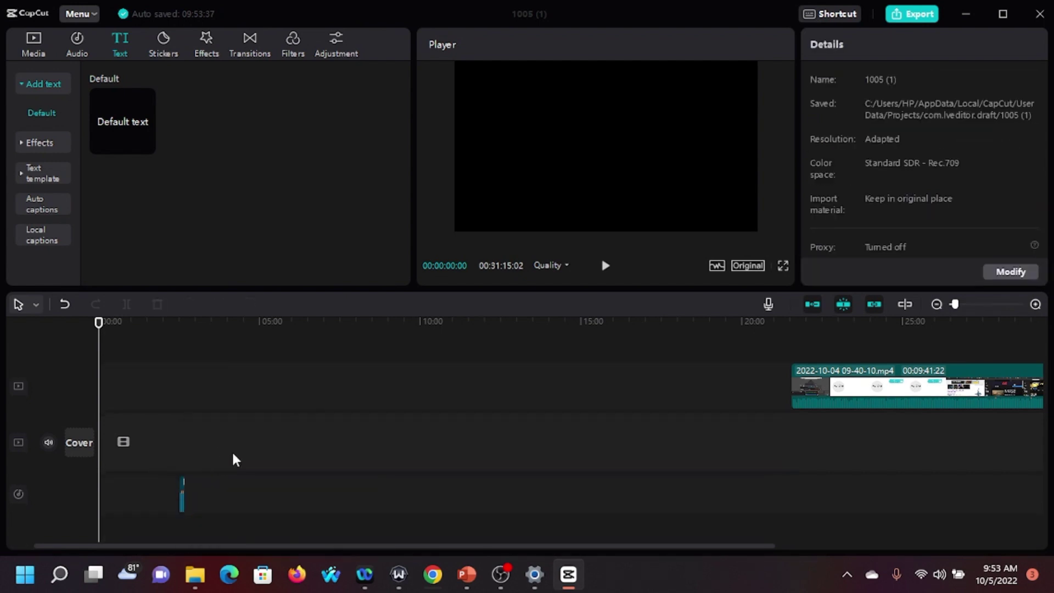
right_click(184, 483)
left_click(203, 448)
Step: Add a default text clip at the start of the timeline, and replace its placeholder with the copied text about businesses waiting for customers
left_click(144, 144)
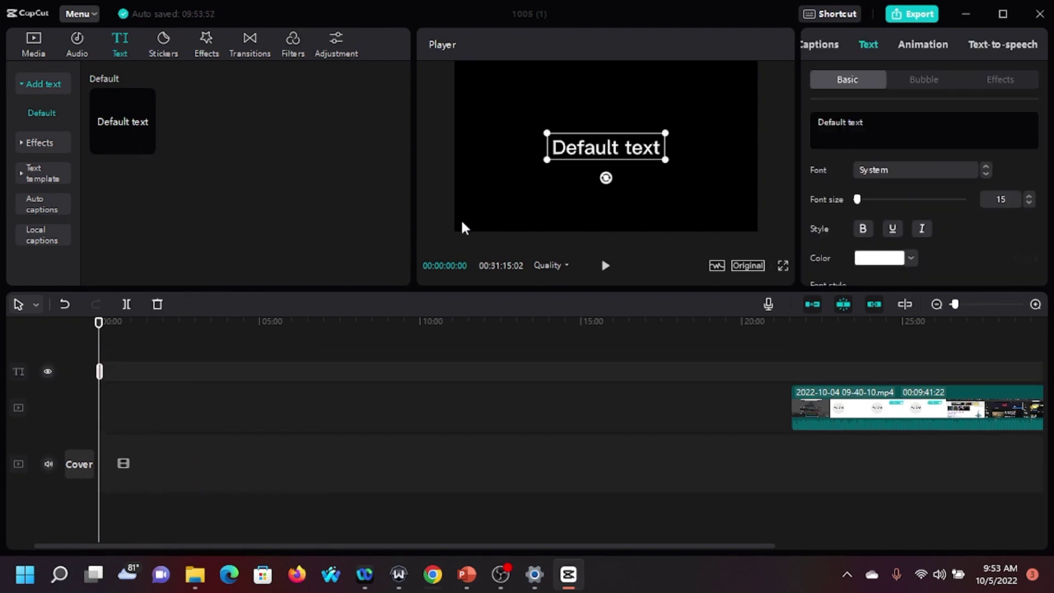
left_click(840, 122)
key("ctrl+a")
key("ctrl+v")
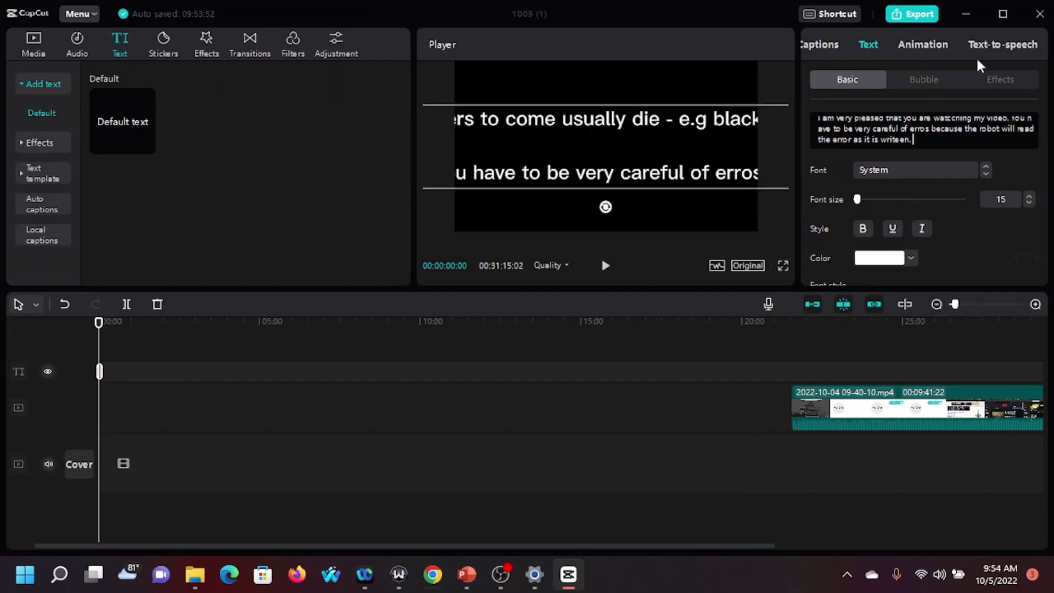
Step: Preview the whole pasted text with the Wacky text-to-speech voice
left_click(1013, 42)
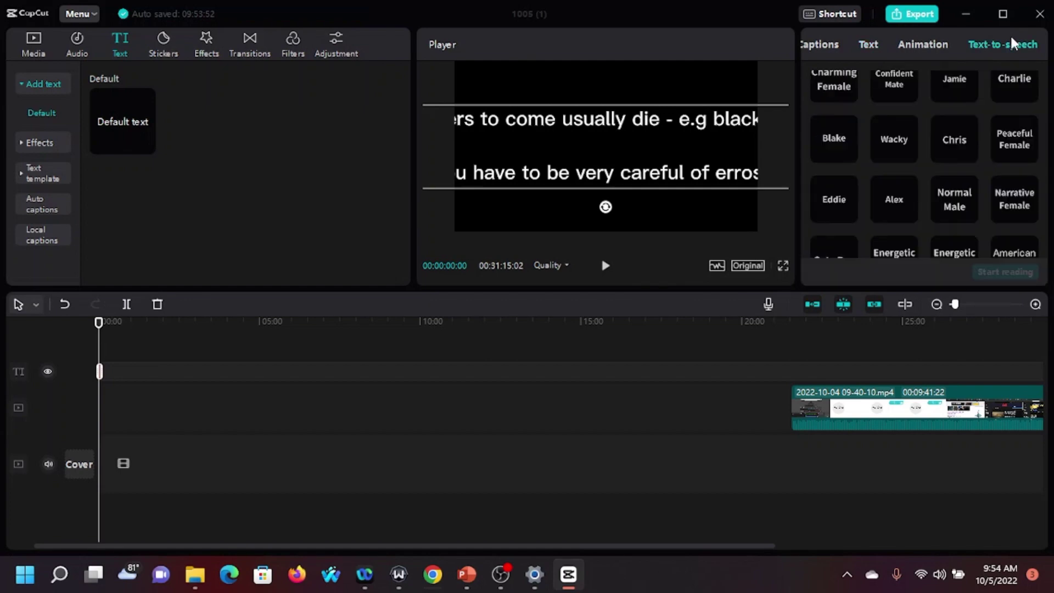
left_click(897, 139)
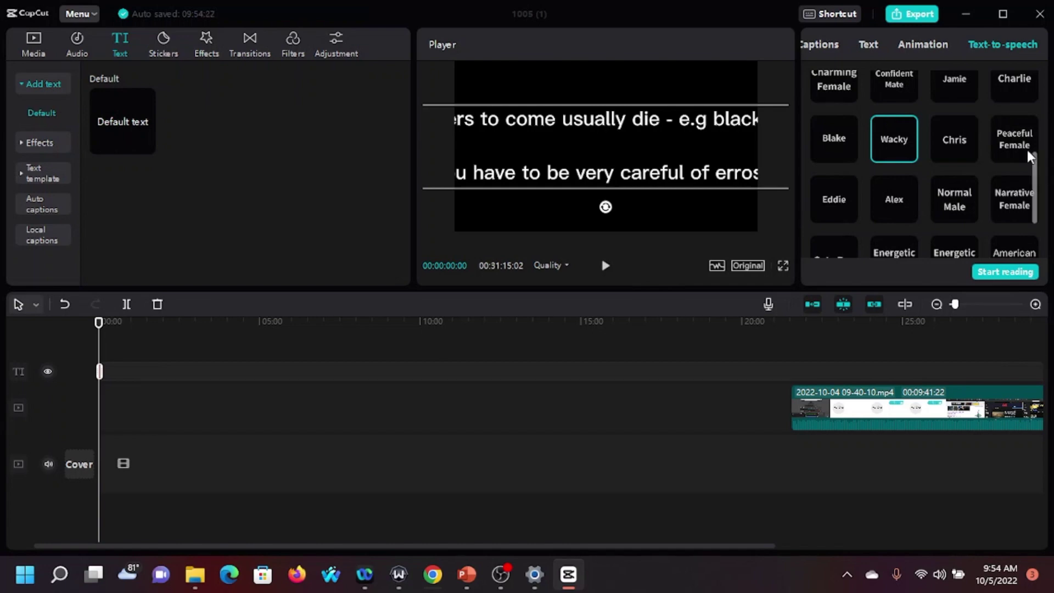
Step: Remove the opening part and blank lines from the text clip, so its text starts with "I am very pleased that you are watching my video"
left_click(874, 48)
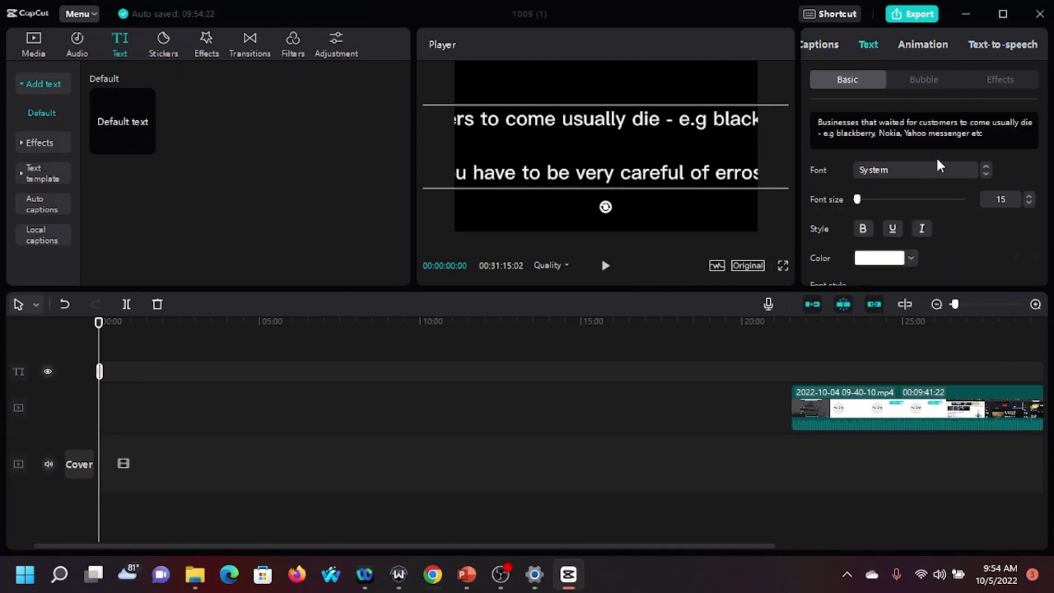
key("ctrl+shift+Home")
key("BackSpace")
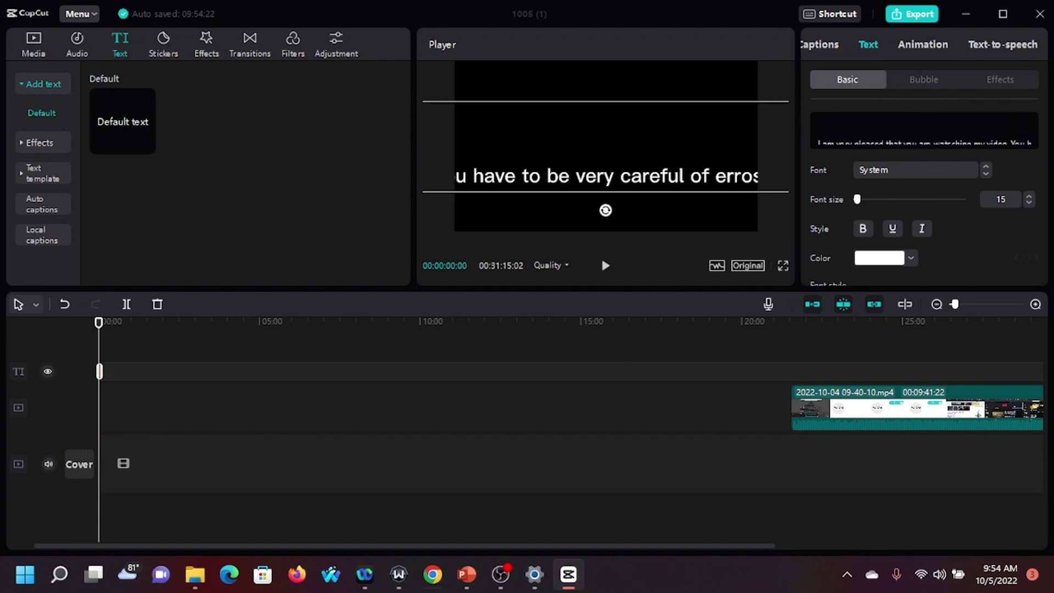
key("Down")
key("BackSpace")
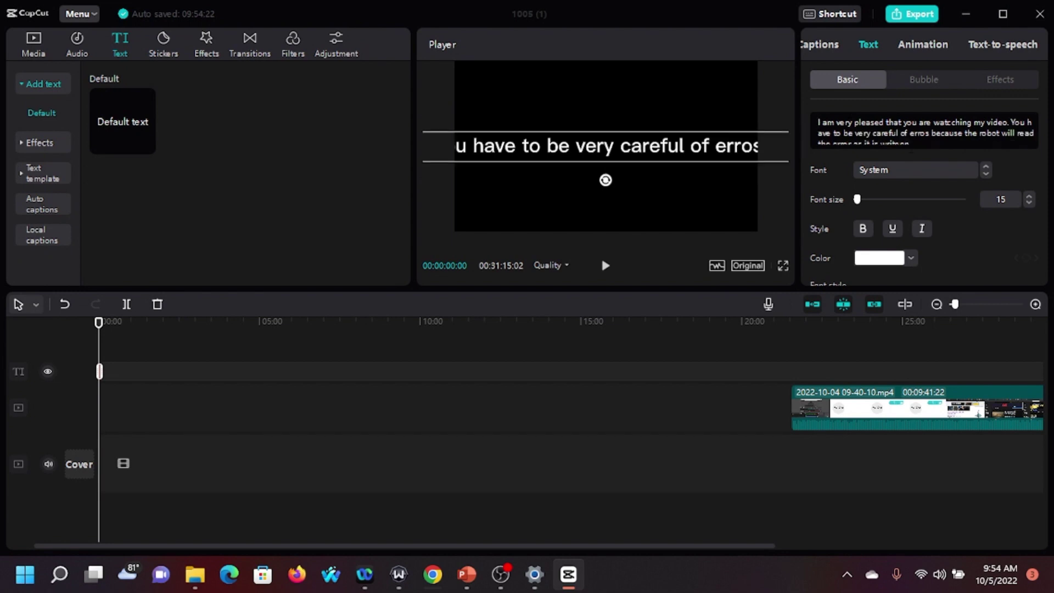
Step: Correct the misspelled last word "writeen" to "written" in the text clip
key("ctrl+End")
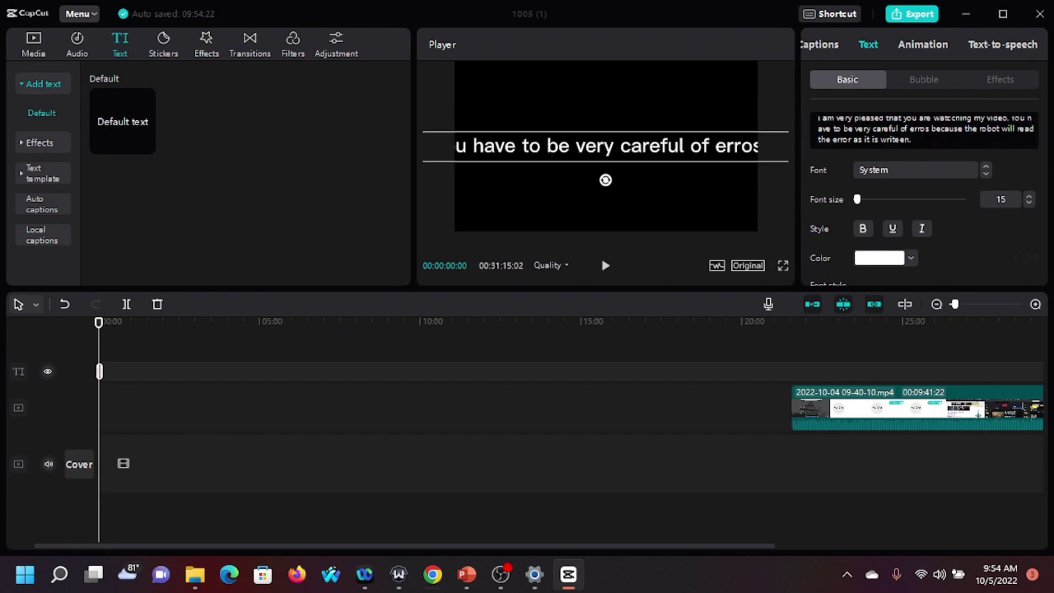
key("Left")
key("Left")
key("Left")
key("BackSpace")
type("t")
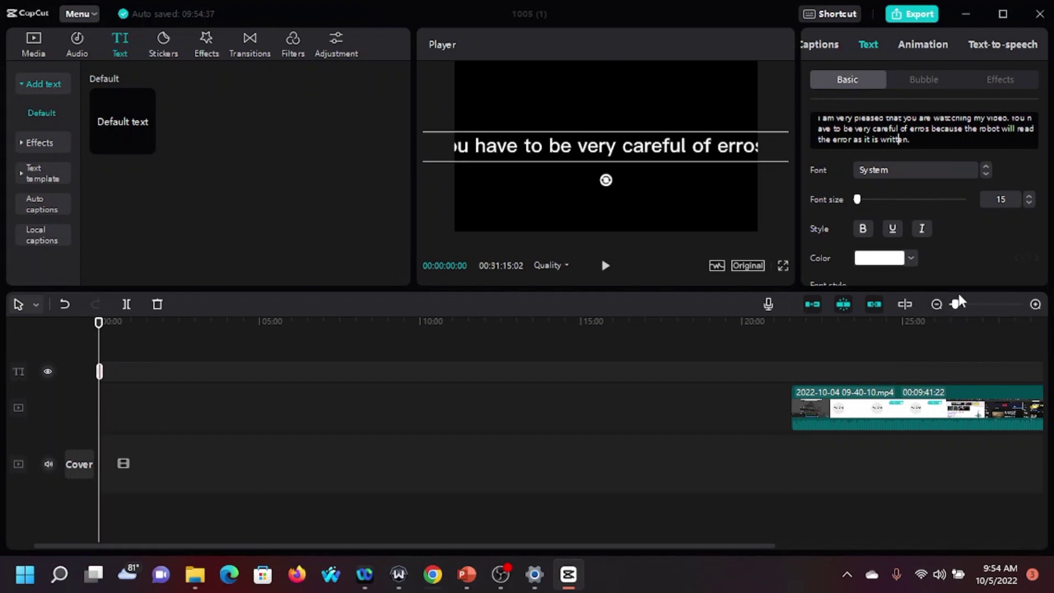
Step: Preview the shortened text with the Wacky, Chris and Narrative Female text-to-speech voices
left_click(981, 42)
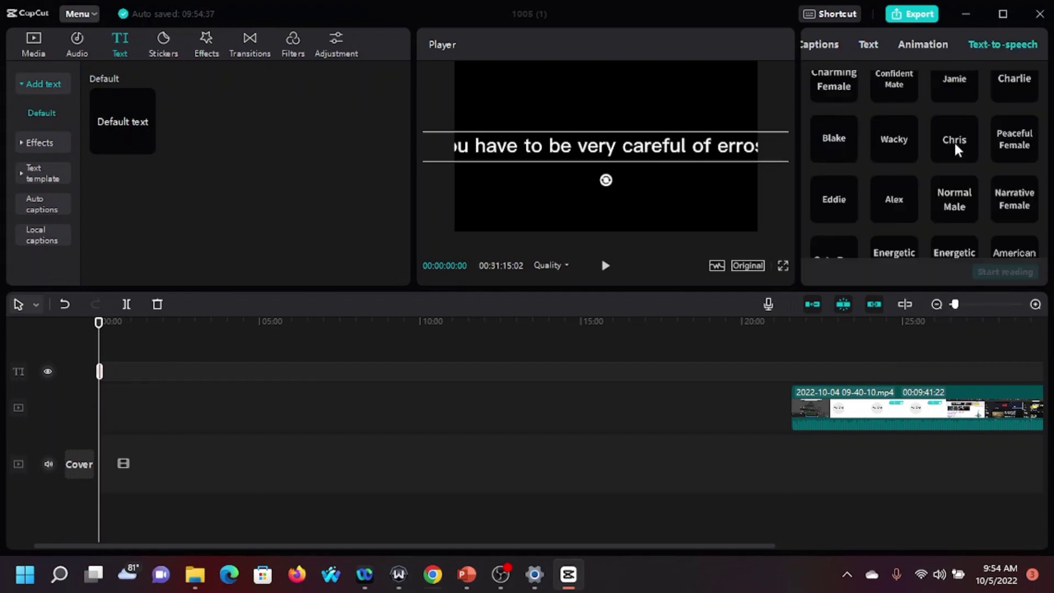
left_click(897, 139)
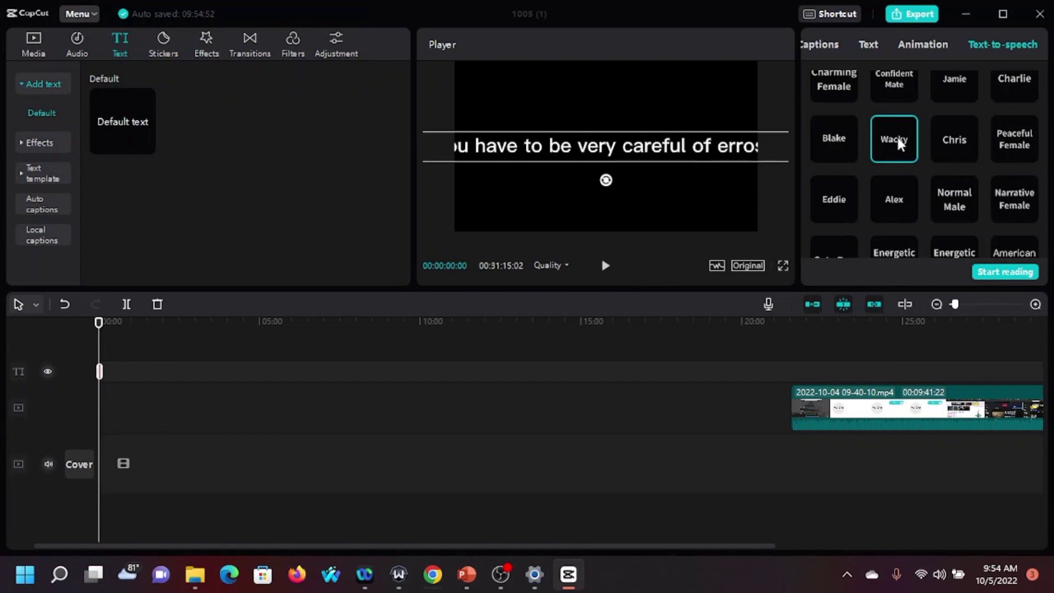
left_click(944, 147)
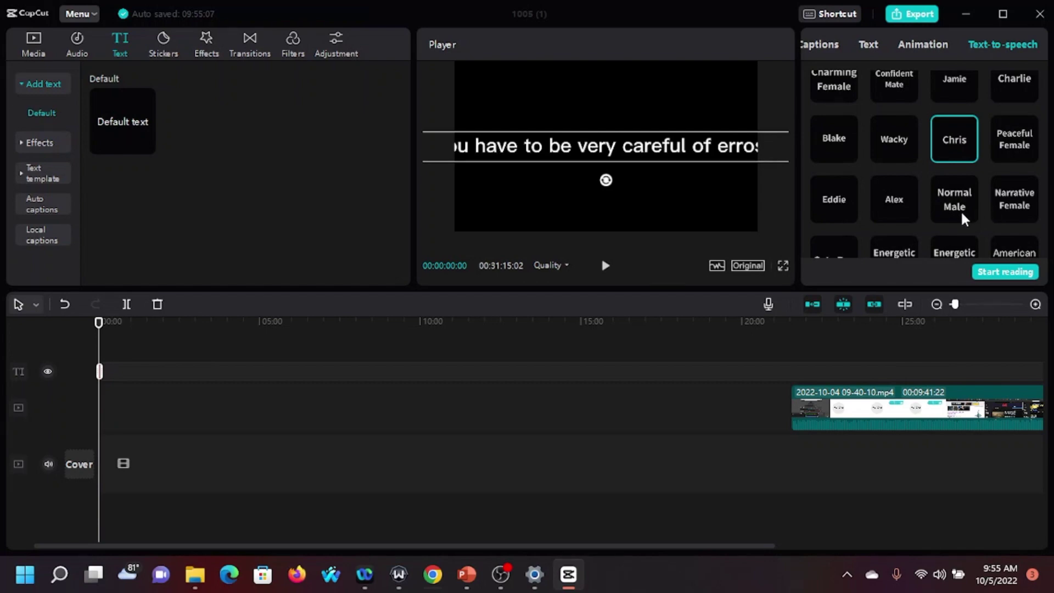
scroll(961, 209, "down", 2)
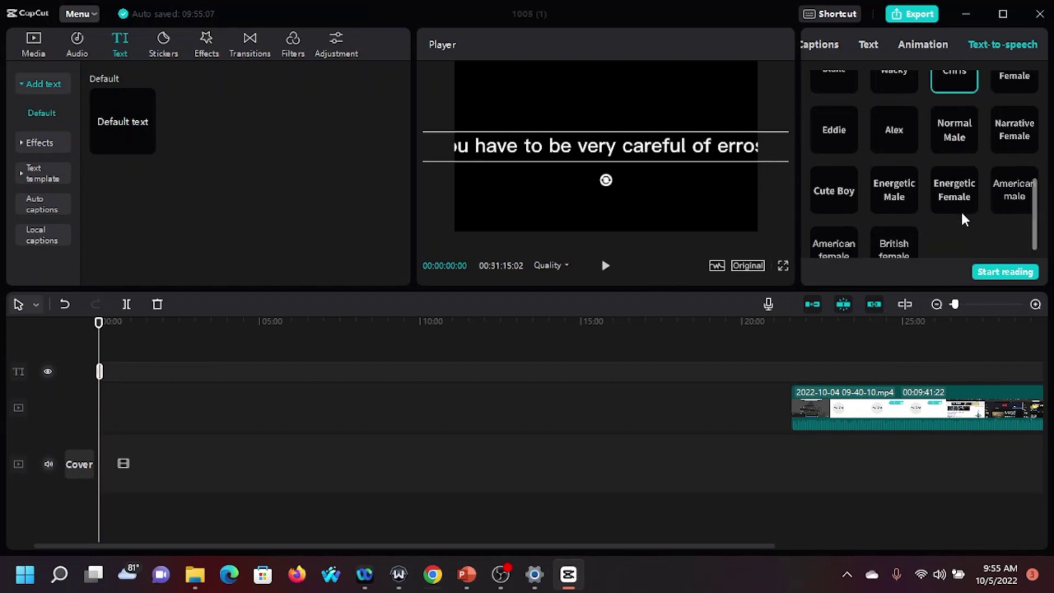
left_click(1007, 137)
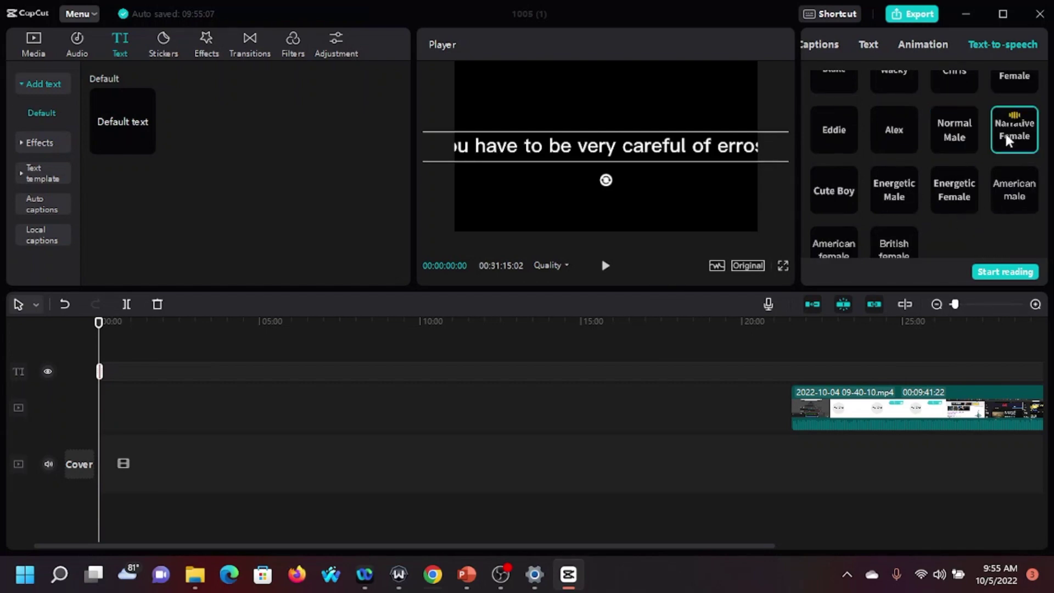